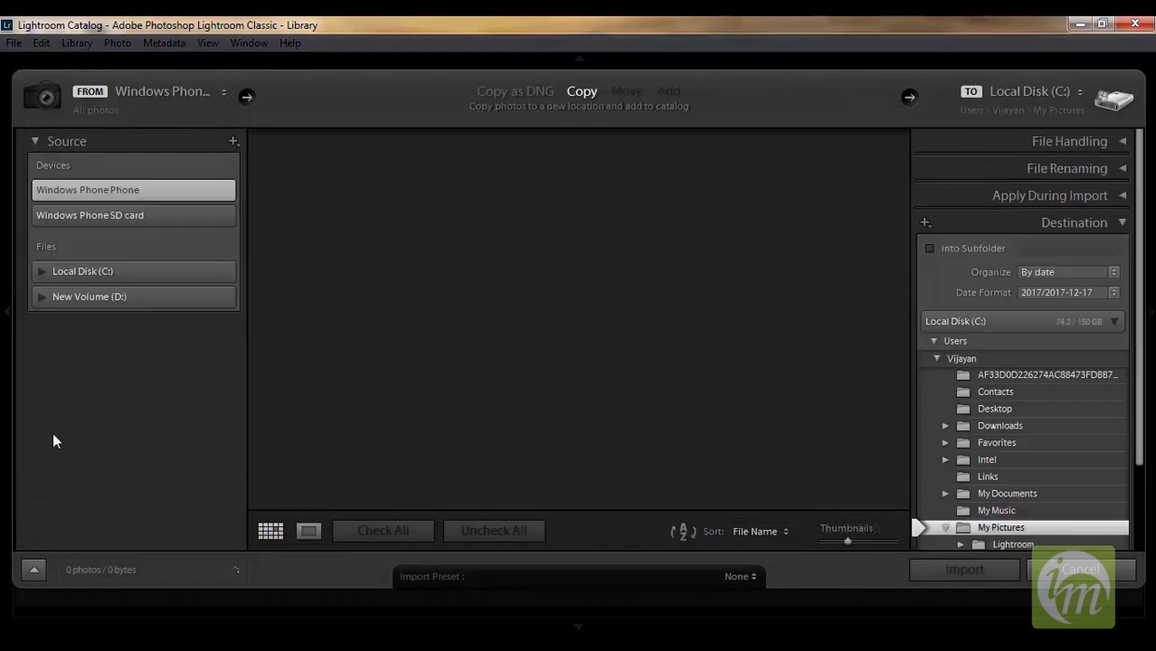
# Import all photos from the Project\Light Room\Light Room folder on New Volume (D:) into the catalog.
pyautogui.click(38, 297)
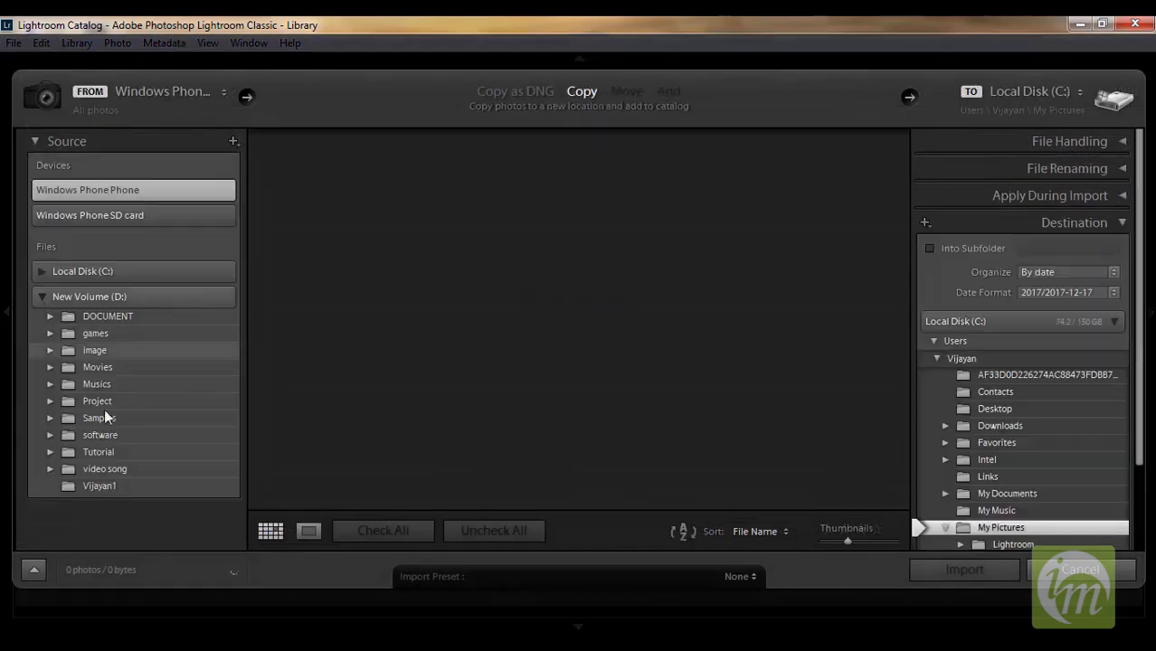
pyautogui.click(51, 400)
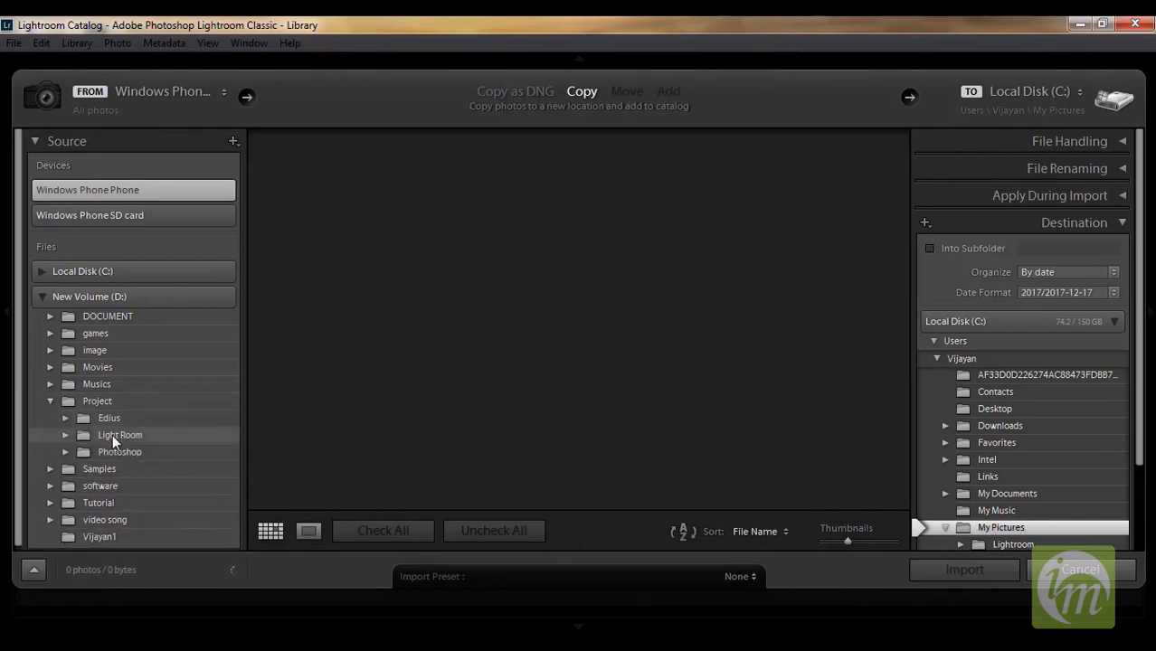
pyautogui.click(112, 434)
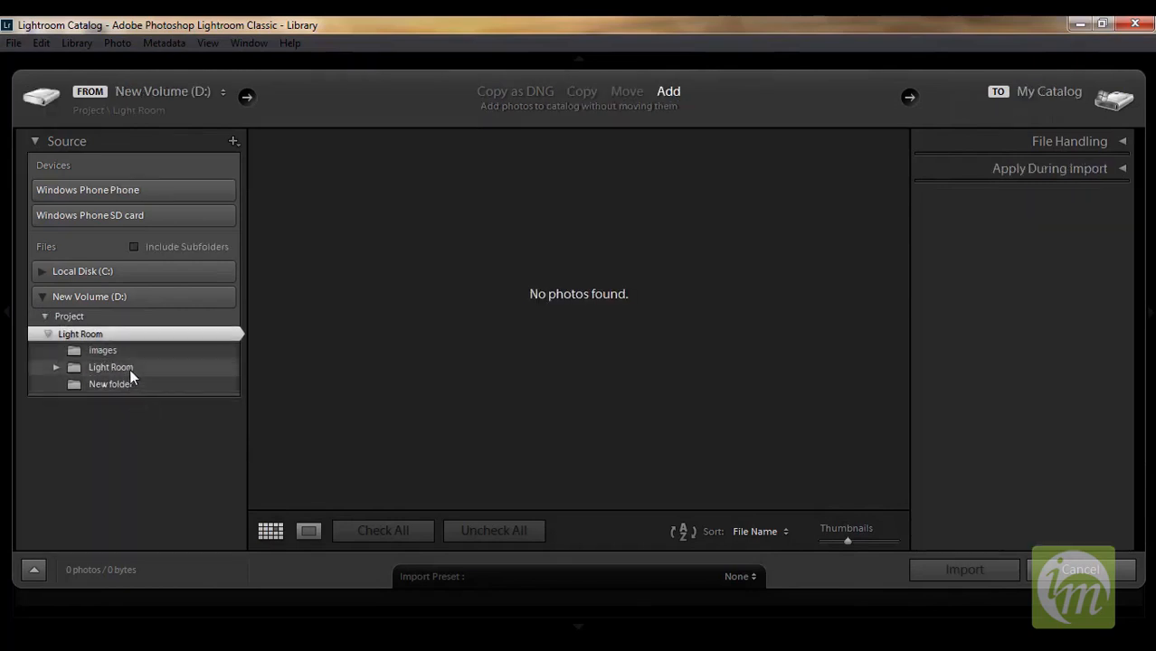
pyautogui.click(130, 368)
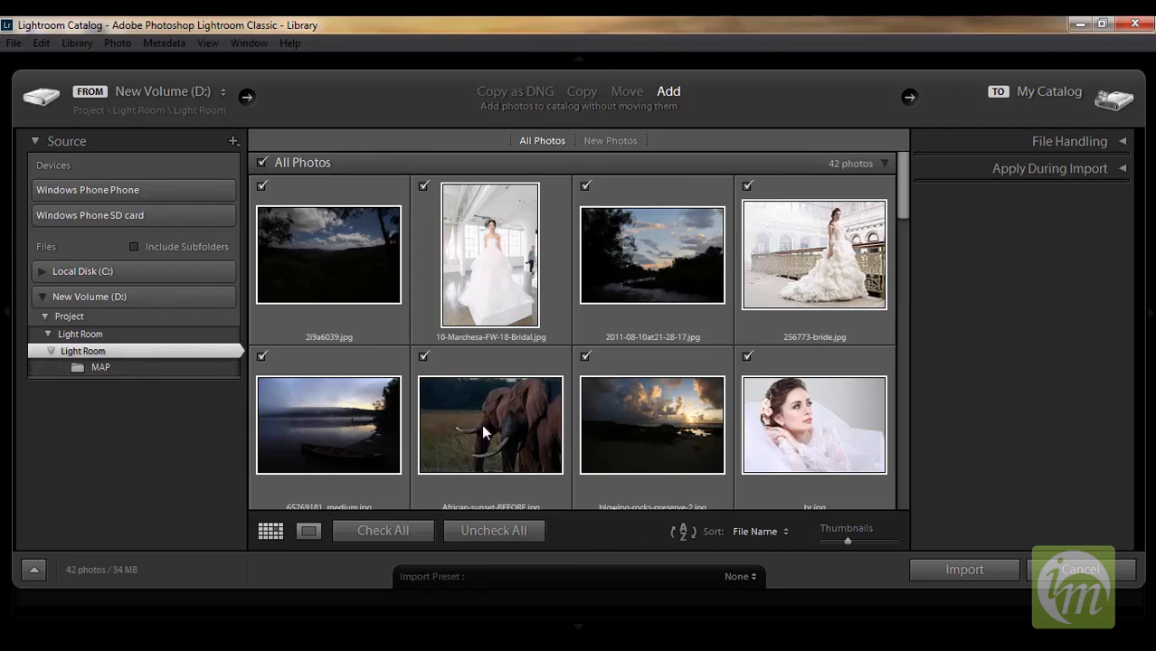
pyautogui.click(963, 573)
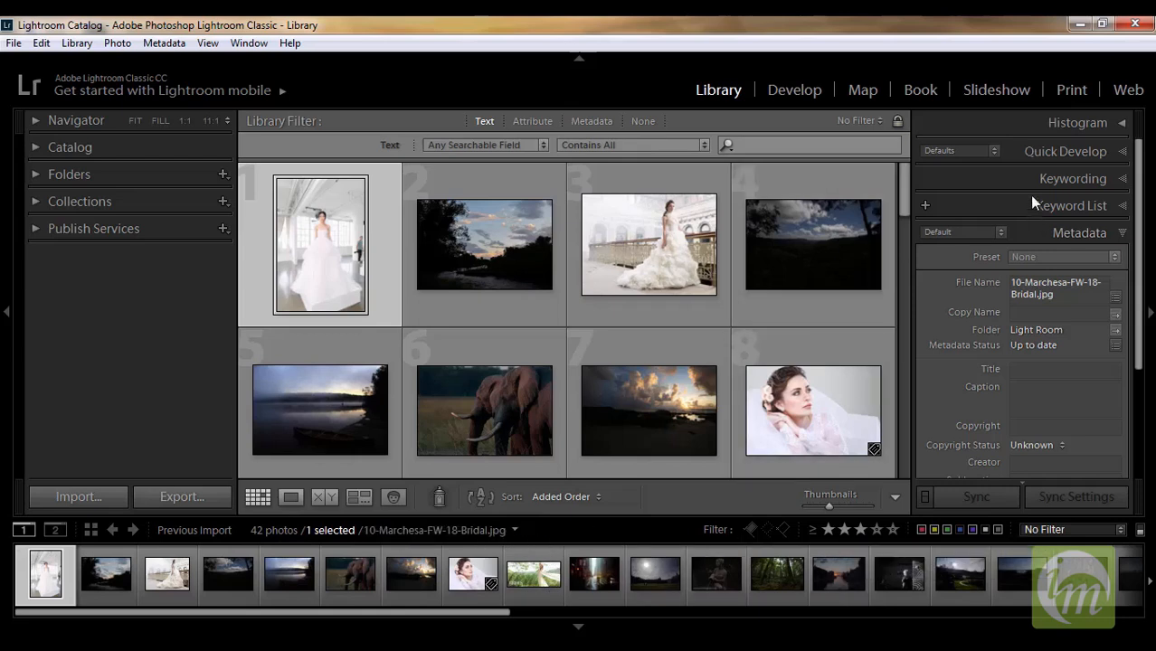
# Switch to the Print module and set up the page as A4 paper in landscape orientation.
pyautogui.click(1071, 89)
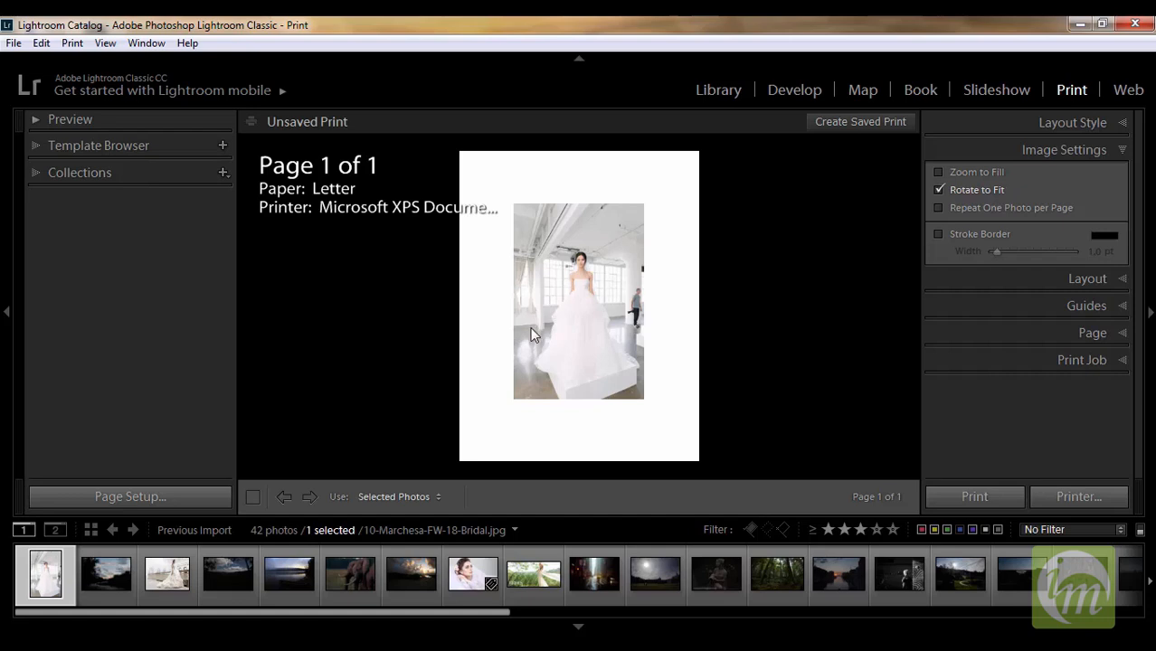
pyautogui.click(156, 497)
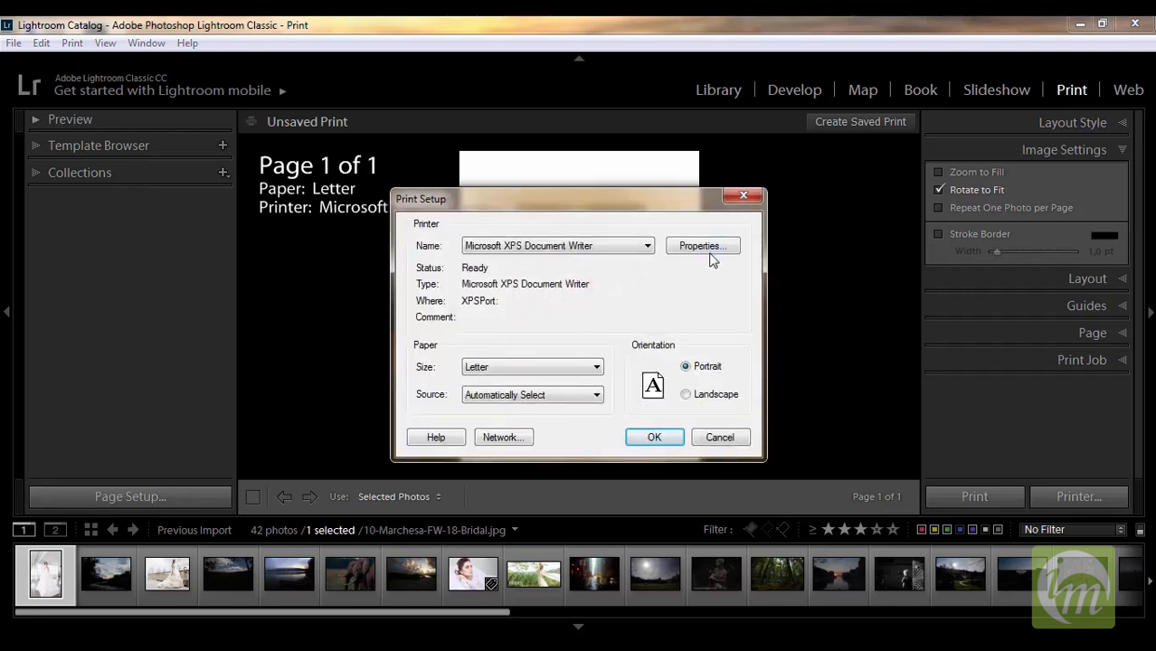
pyautogui.click(647, 247)
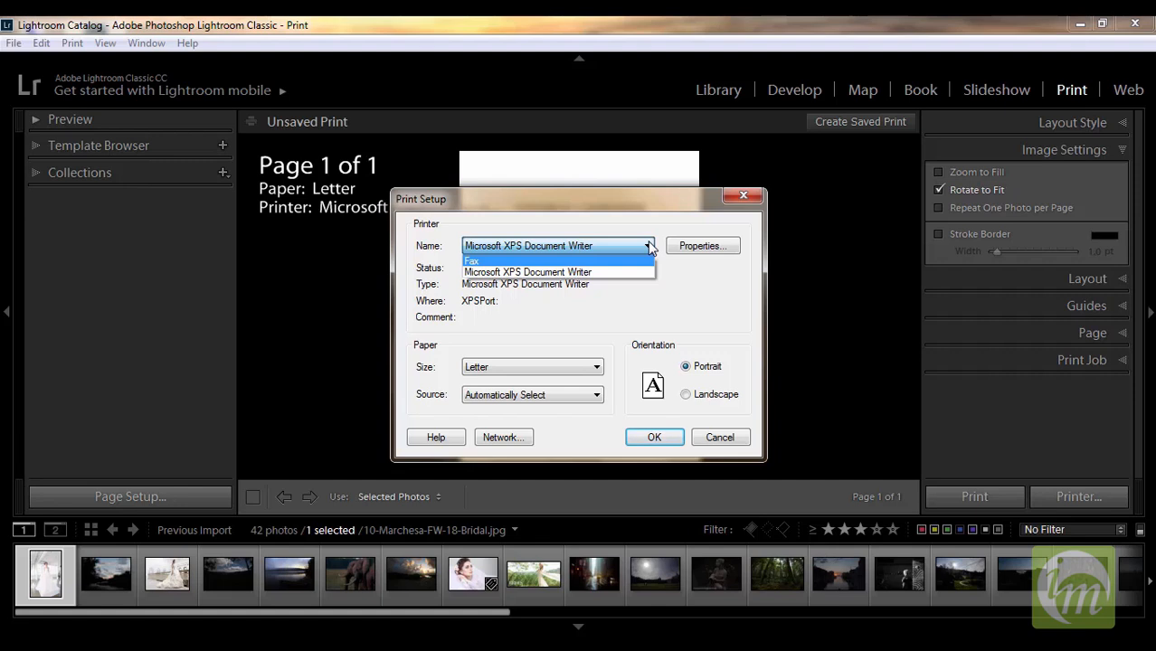
pyautogui.click(649, 247)
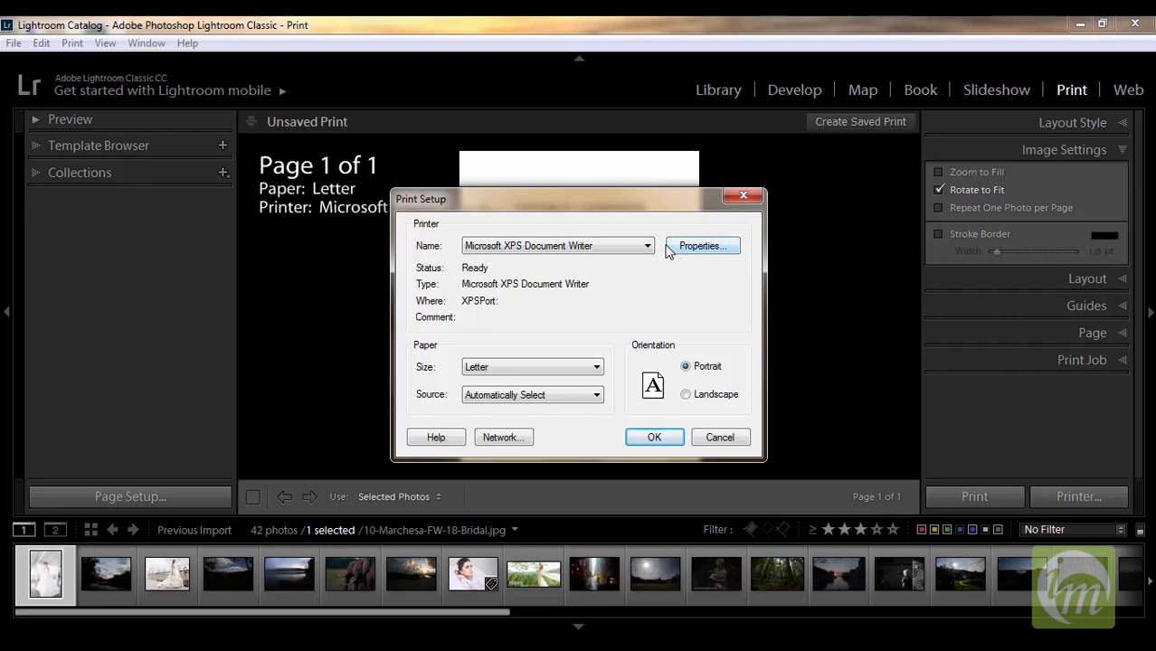
pyautogui.click(566, 370)
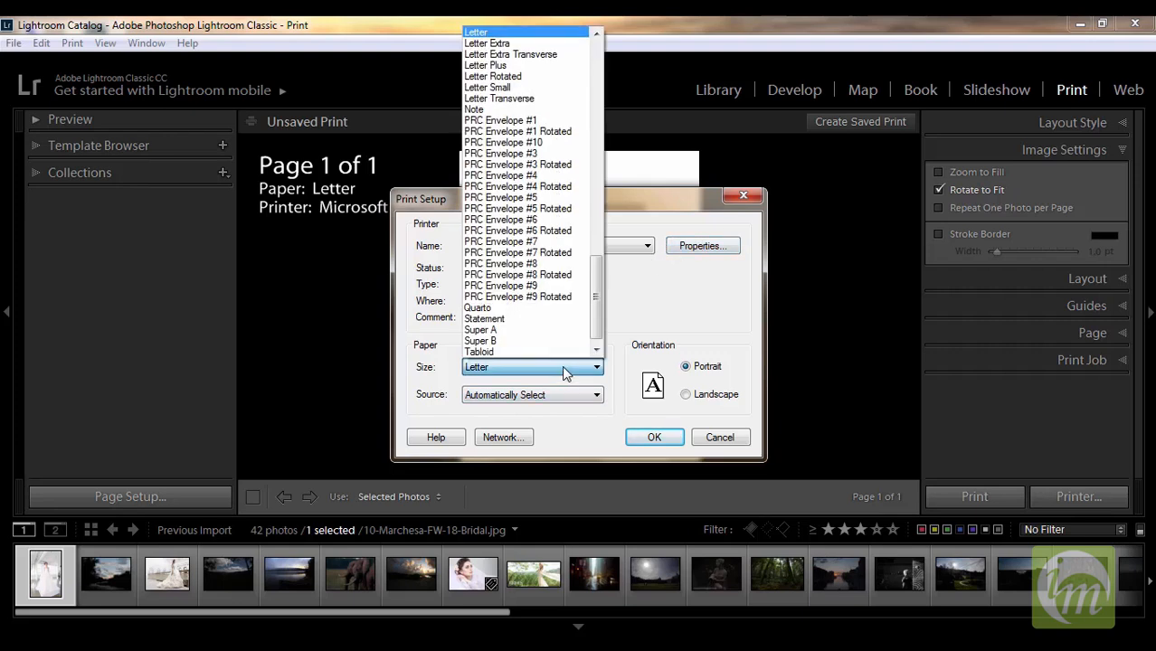
pyautogui.moveTo(595, 296); pyautogui.dragTo(593, 115)
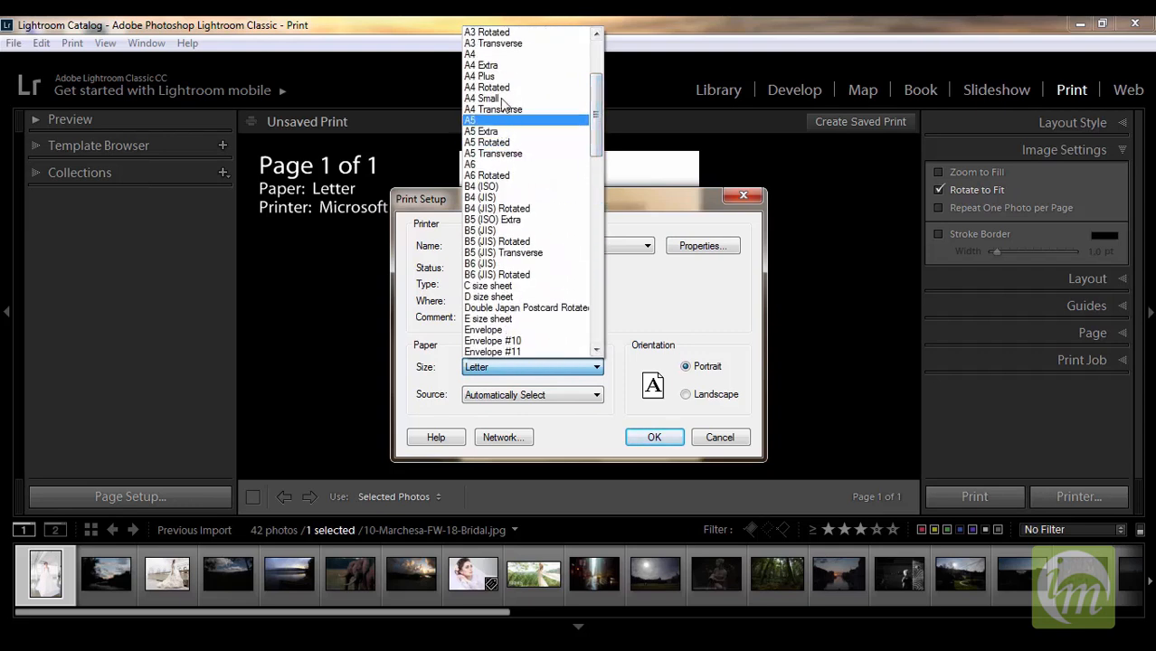
pyautogui.click(497, 54)
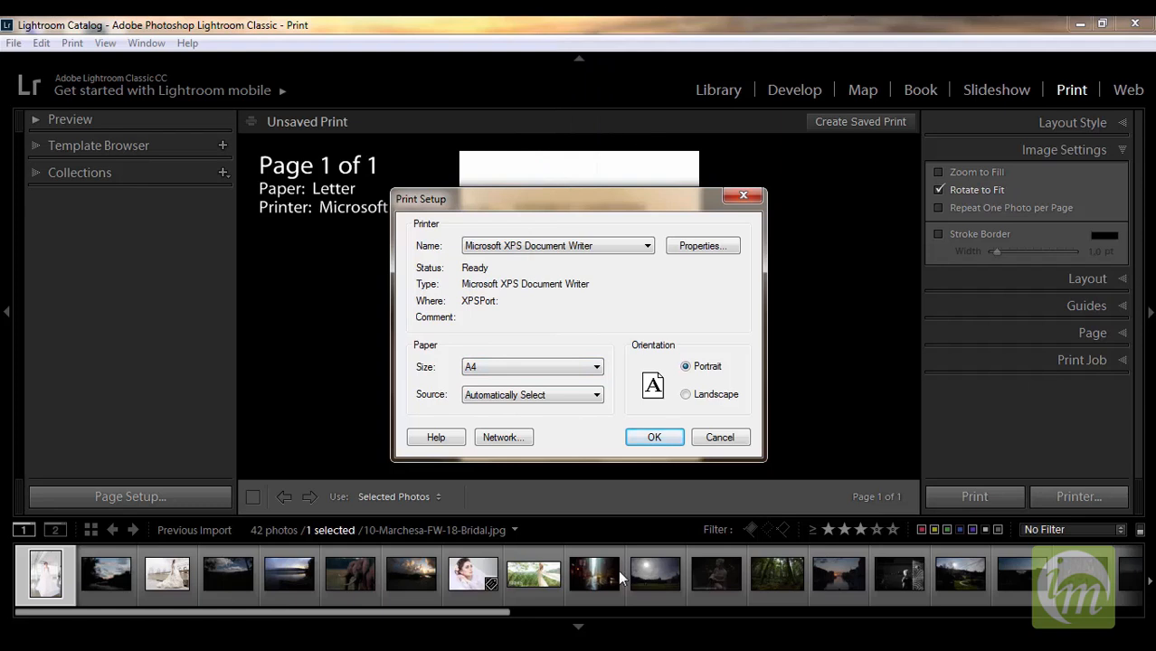
pyautogui.click(592, 399)
pyautogui.click(590, 401)
pyautogui.click(687, 396)
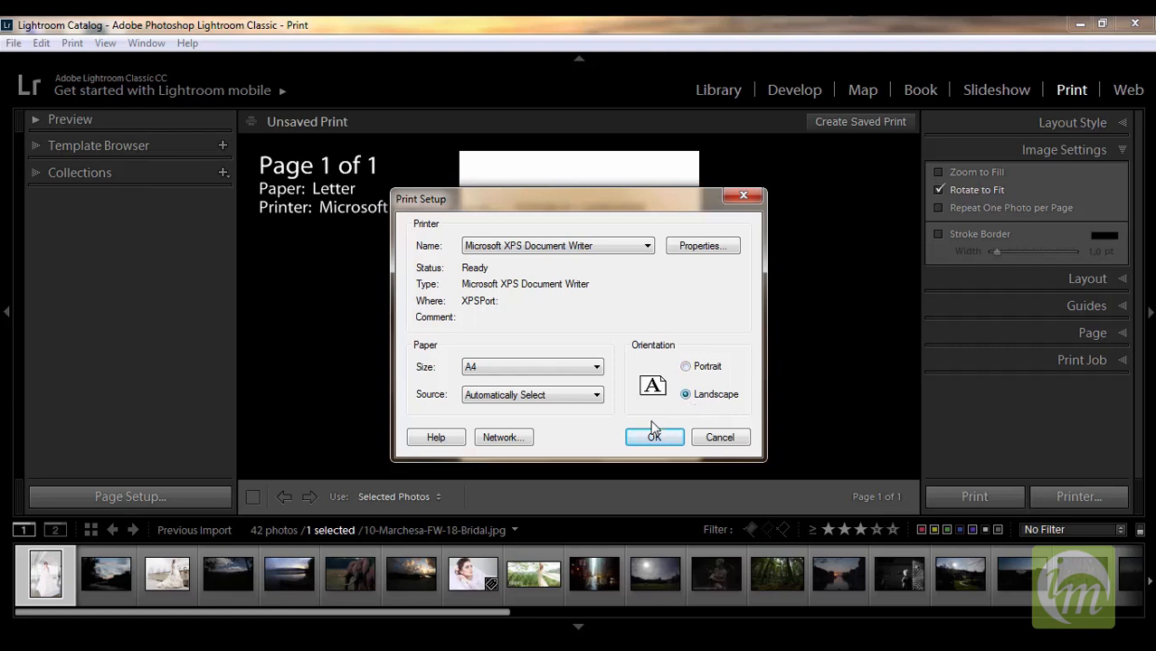
pyautogui.click(655, 438)
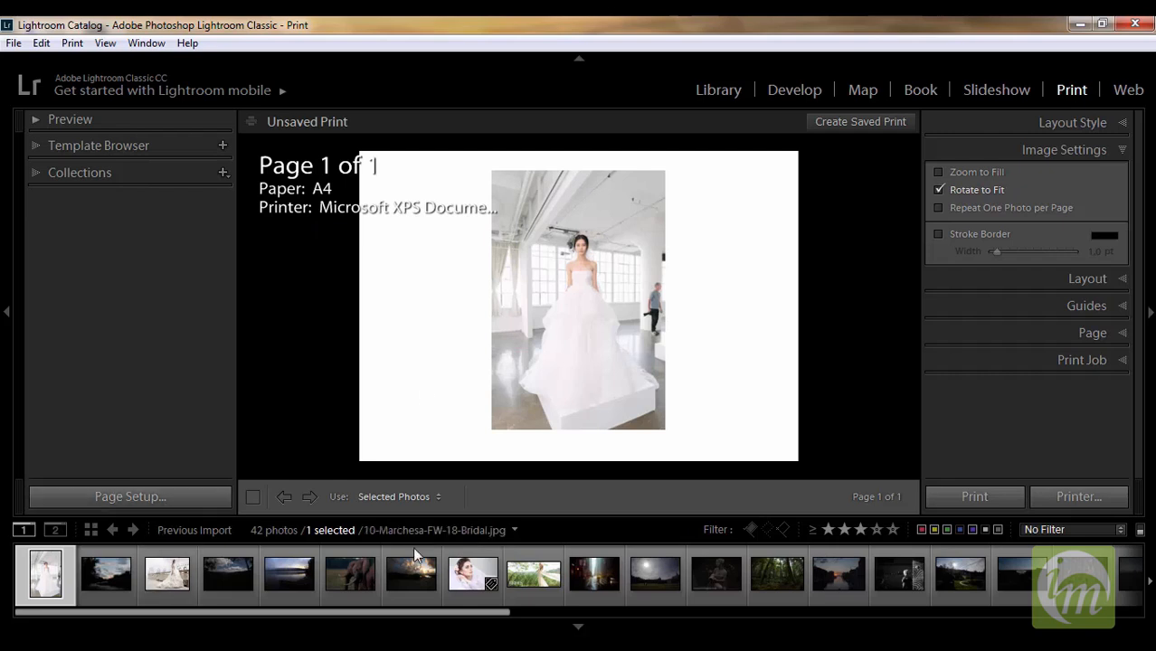
# Preview several photos on the print page and choose the bride portrait br.jpg.
pyautogui.click(165, 579)
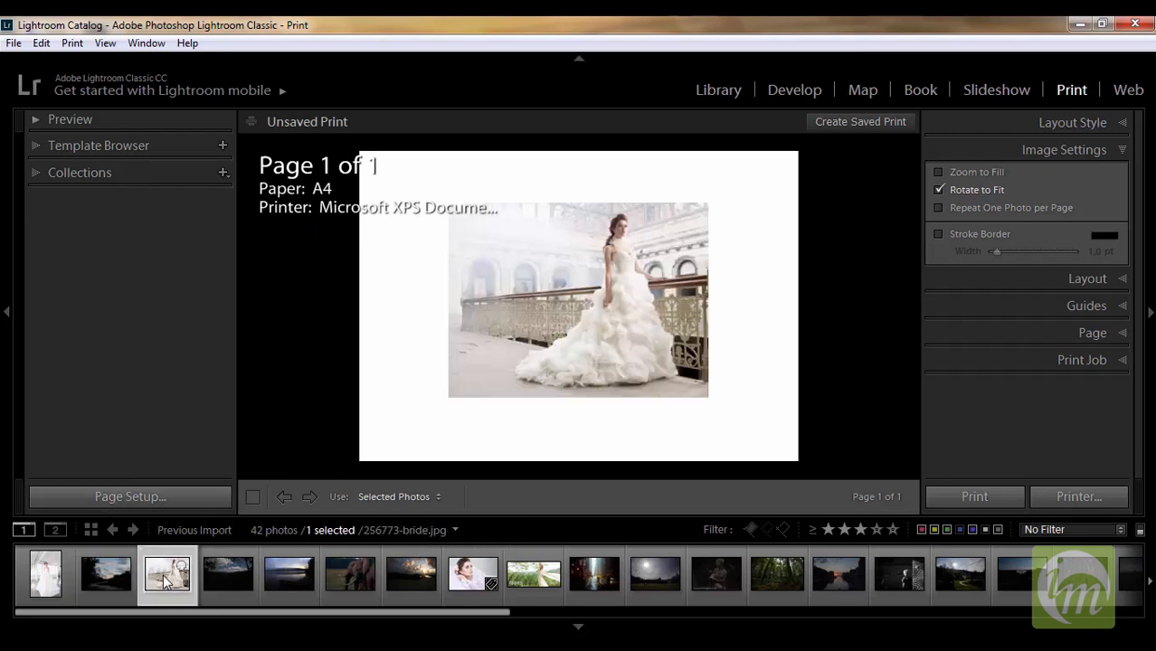
pyautogui.click(468, 580)
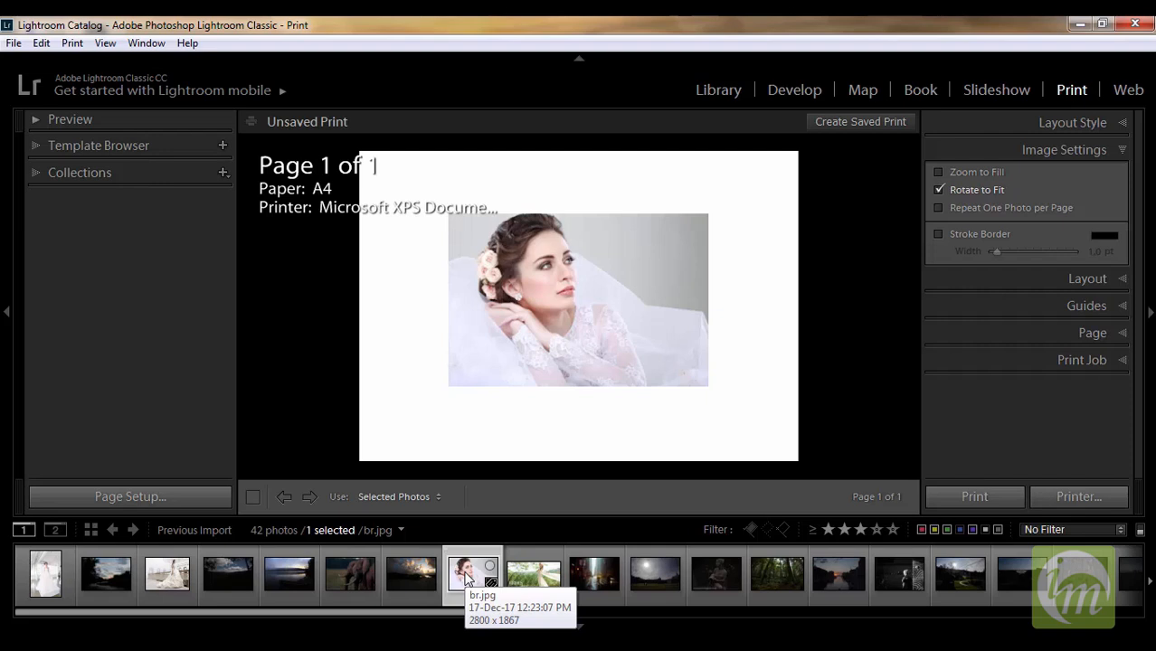
pyautogui.click(336, 586)
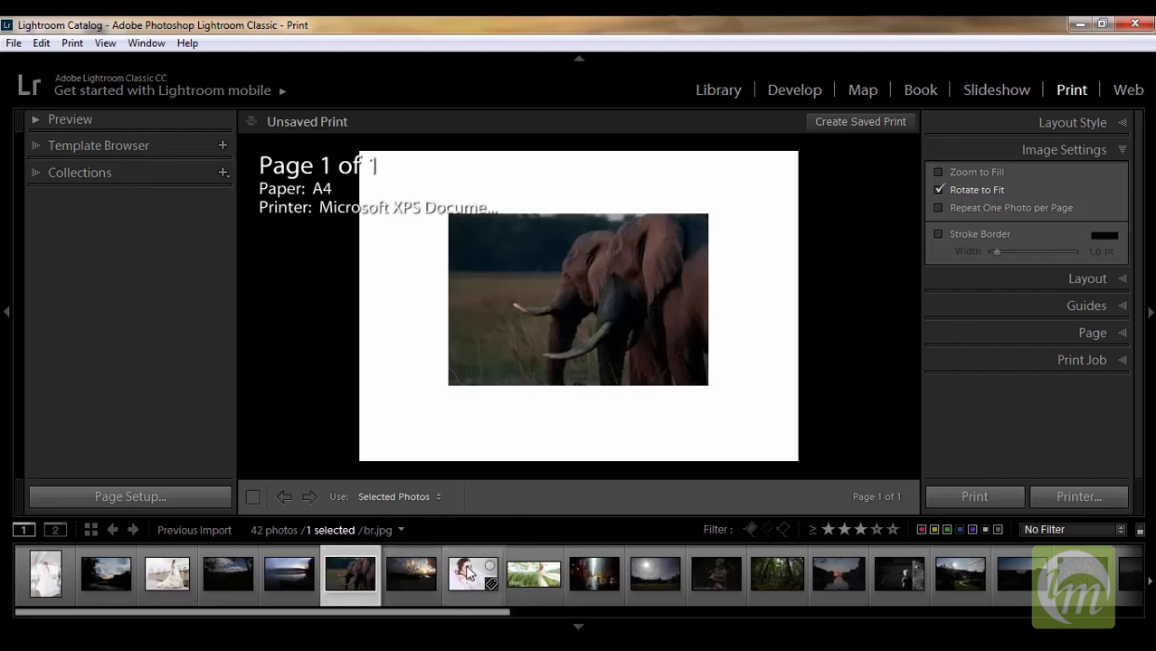
pyautogui.click(467, 572)
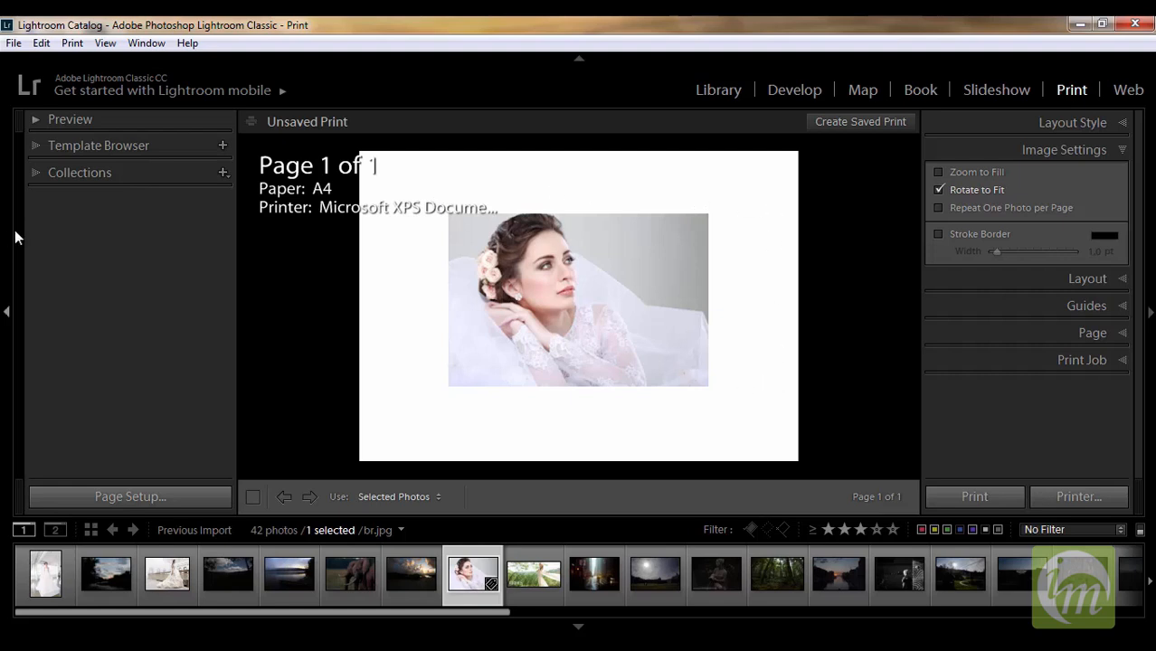
# Try the Lightroom print template (1) 4 x 6, (6) 2 x 3 on the bride portrait and undo it.
pyautogui.click(34, 118)
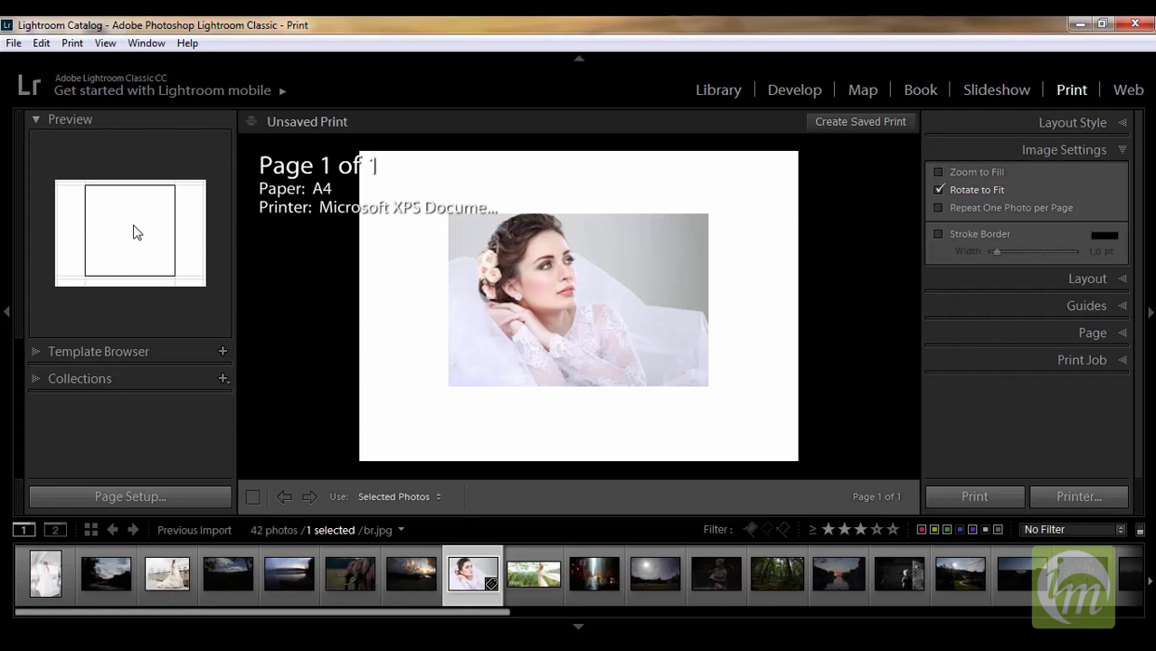
pyautogui.click(31, 351)
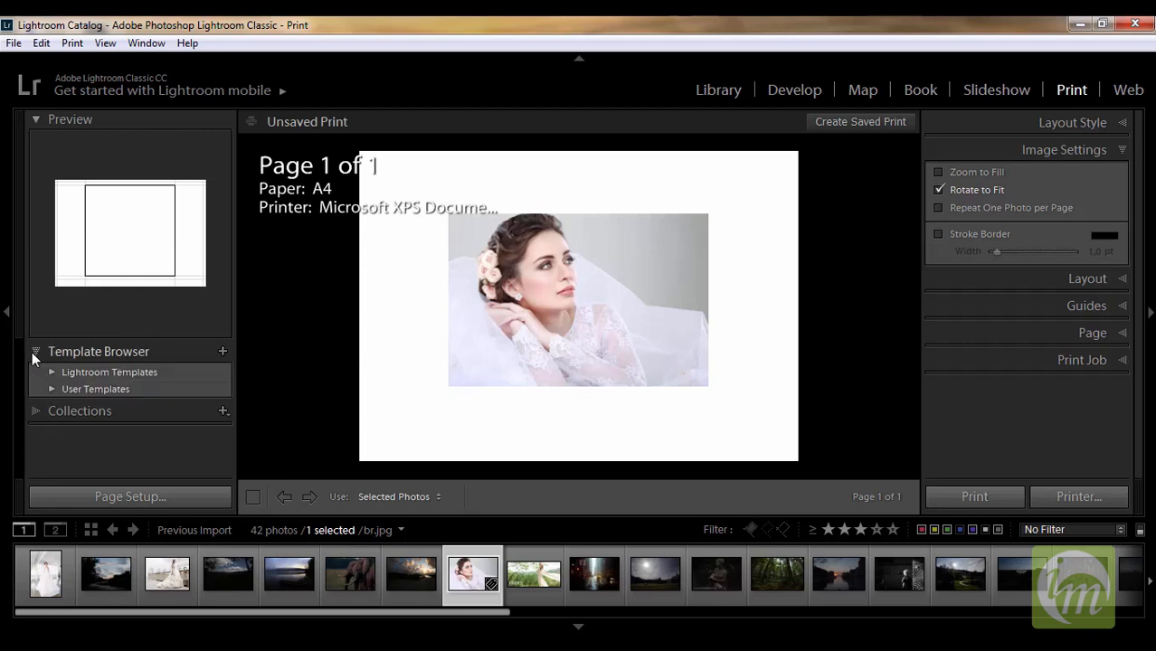
pyautogui.click(53, 371)
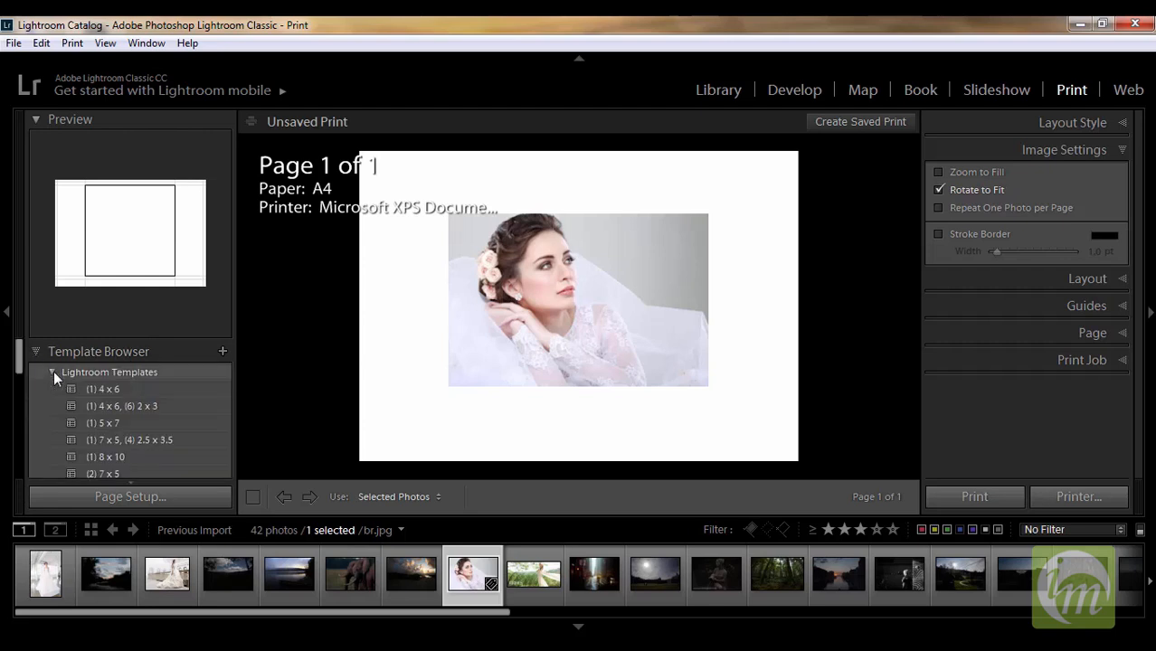
pyautogui.click(131, 408)
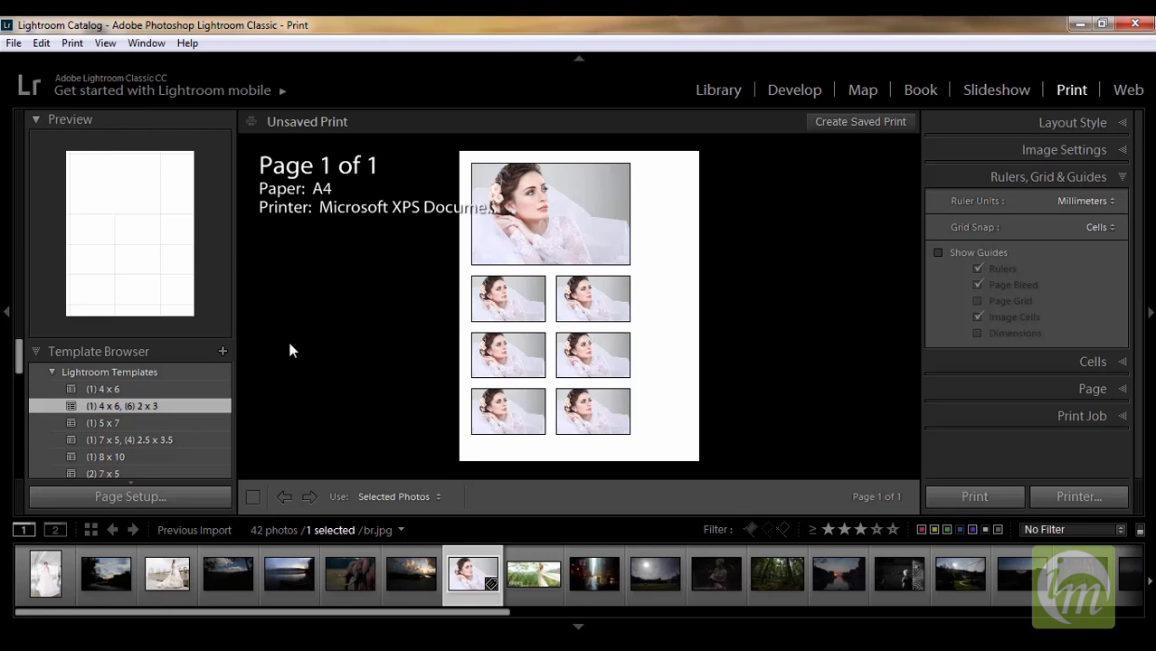
pyautogui.click(35, 353)
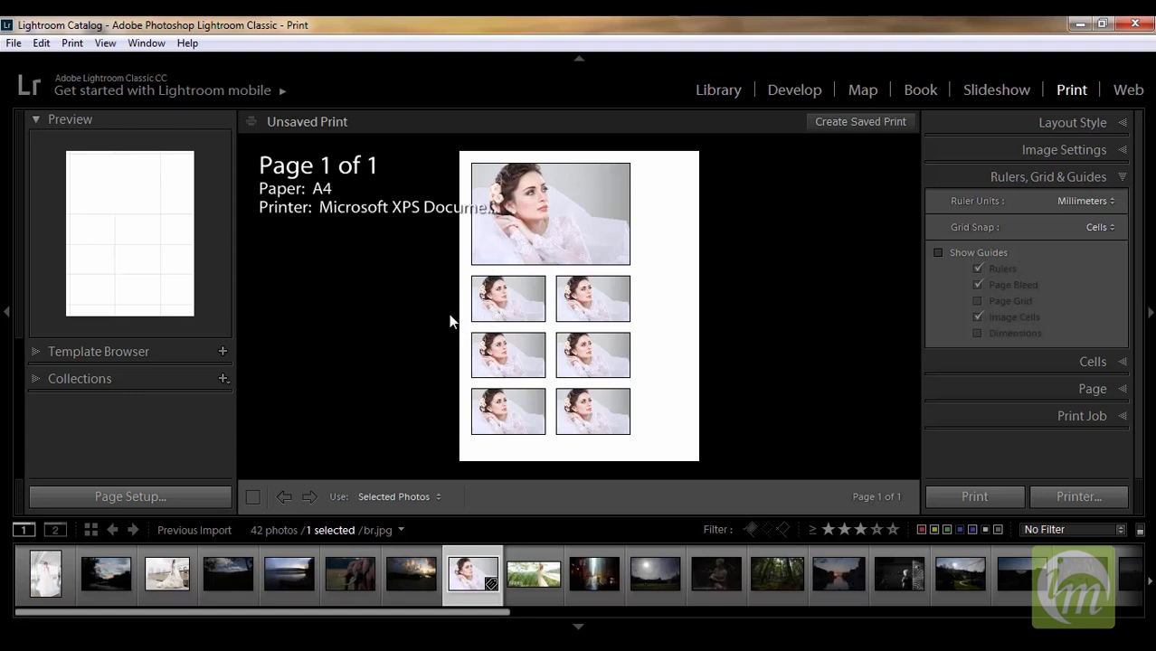
pyautogui.hotkey('ctrl', 'z')
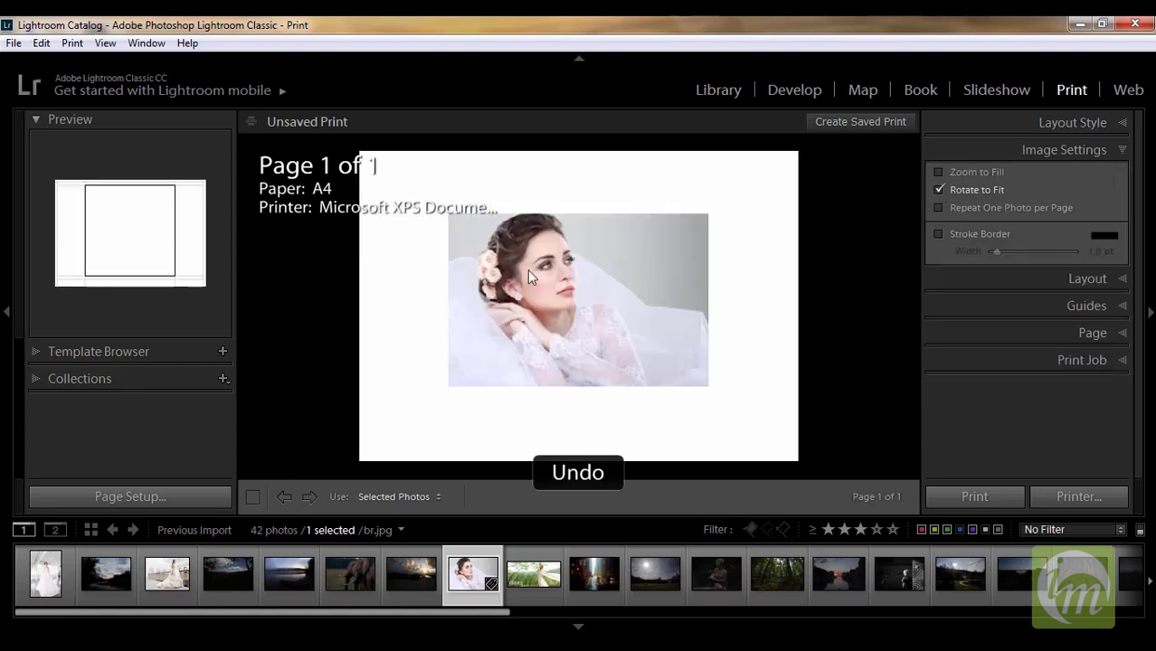
pyautogui.click(35, 121)
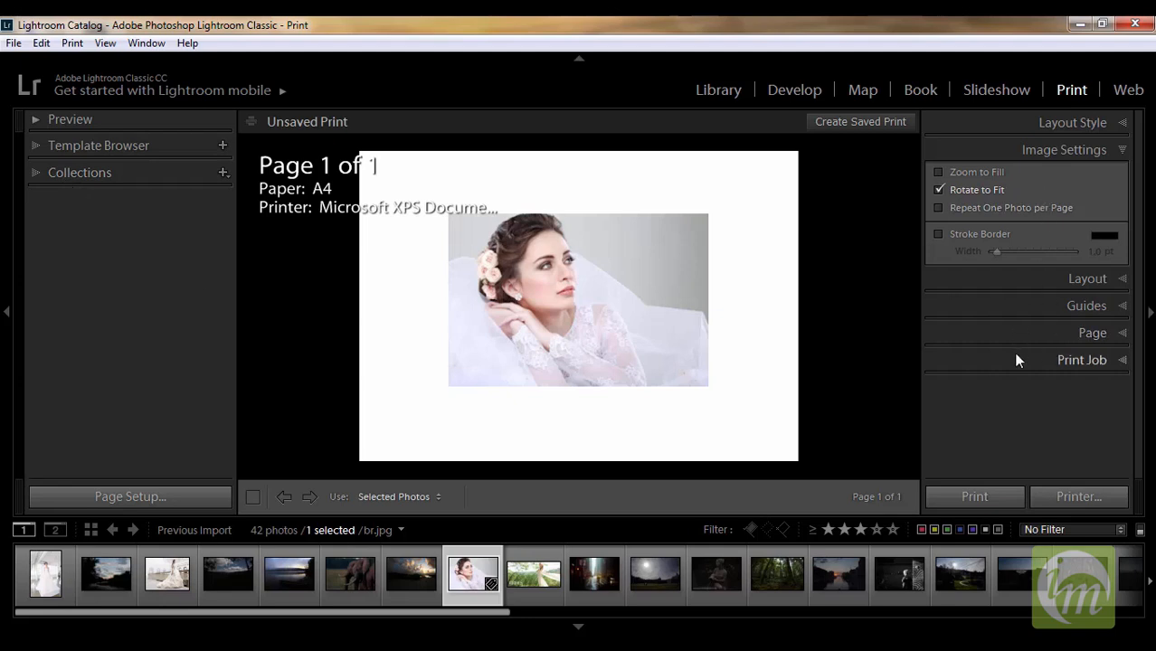
# Try the Custom Package and Picture Package layout styles and return to Single Image / Contact Sheet.
pyautogui.click(1122, 123)
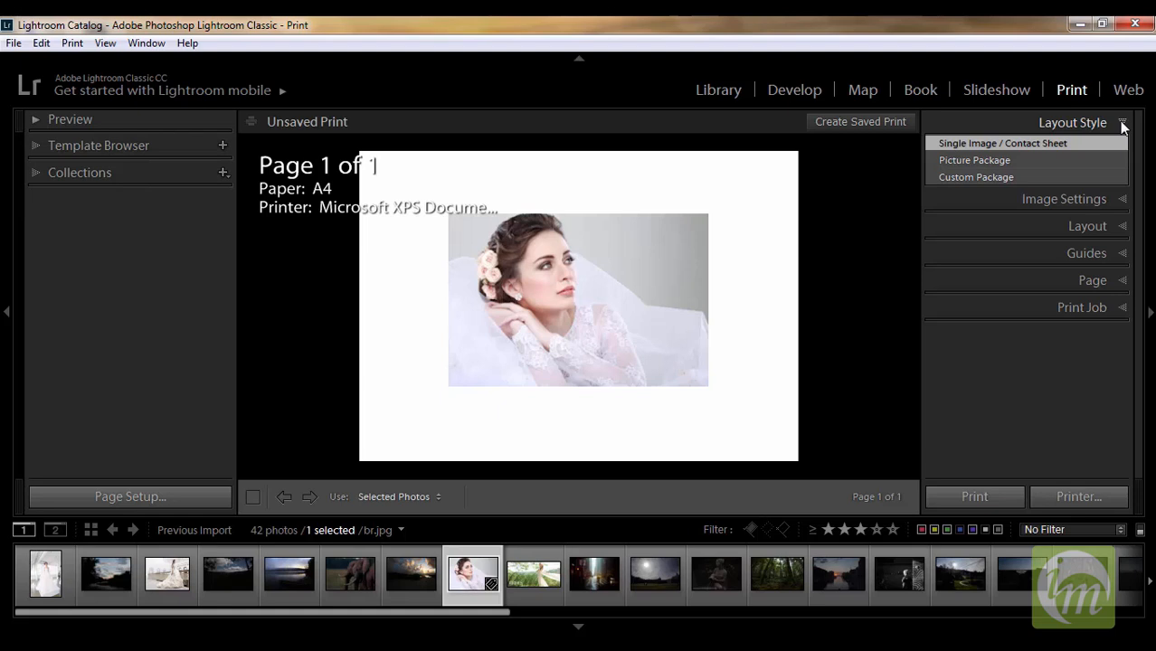
pyautogui.hotkey('ctrl', '5')
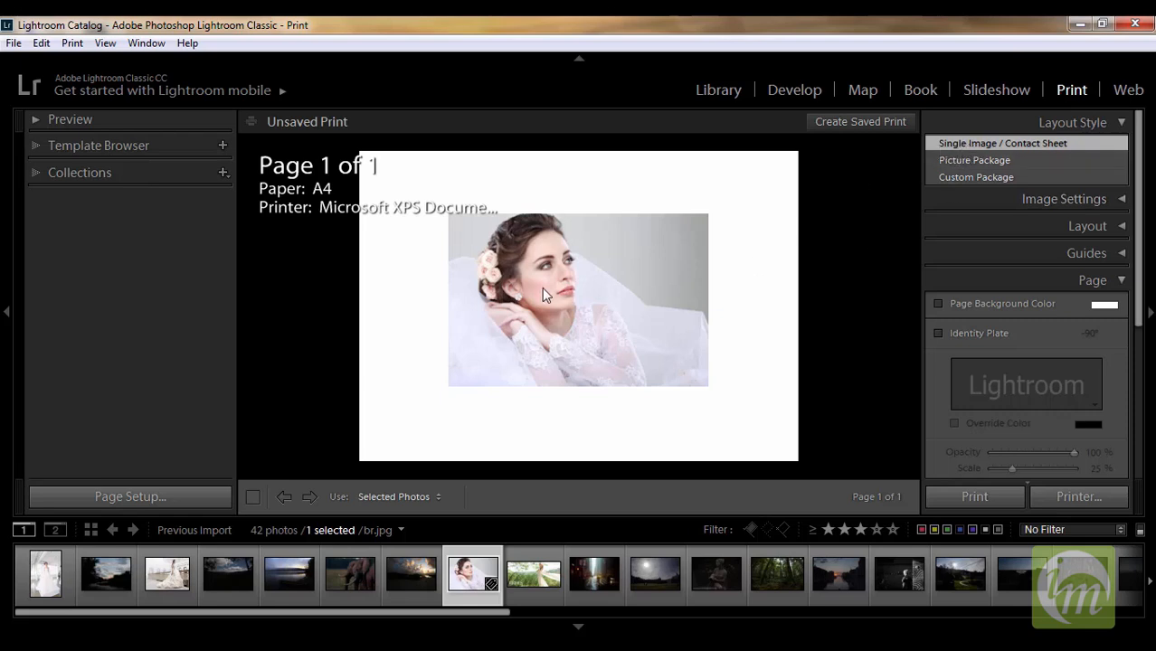
pyautogui.click(937, 177)
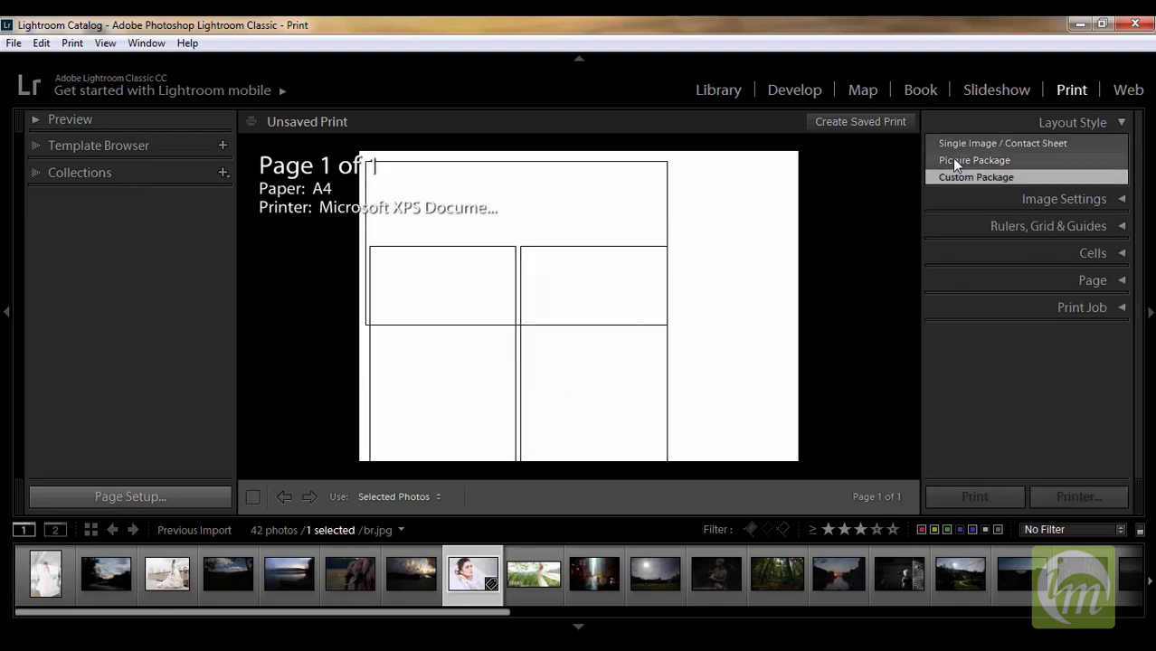
pyautogui.click(952, 159)
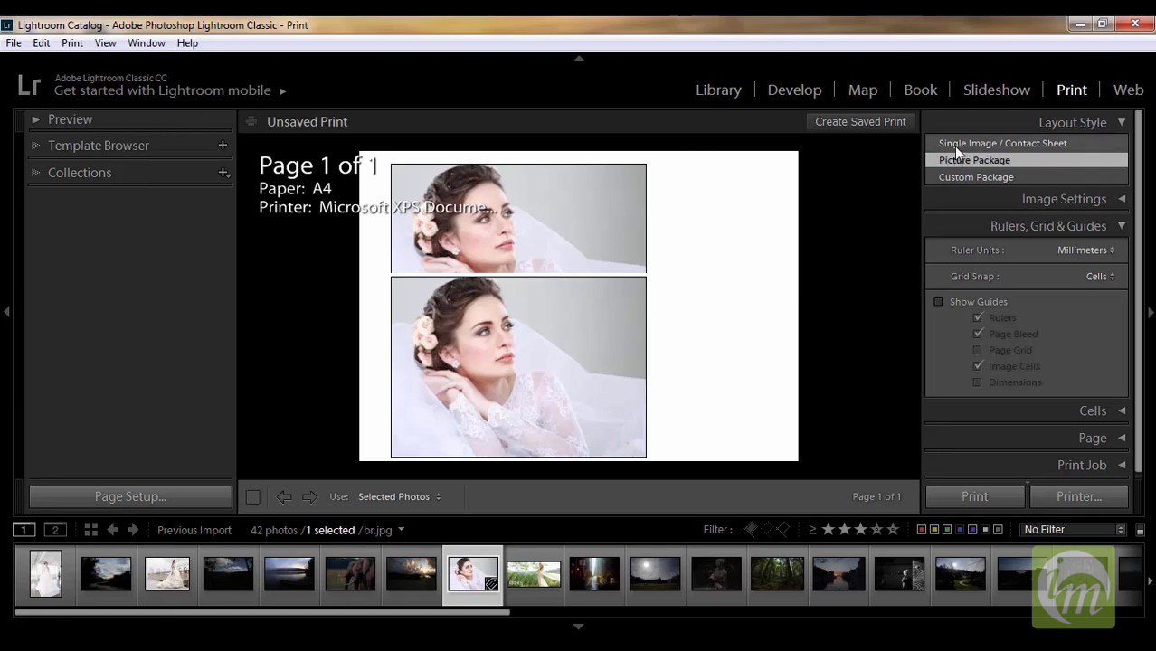
pyautogui.click(953, 144)
pyautogui.scroll(3, 946, 173)
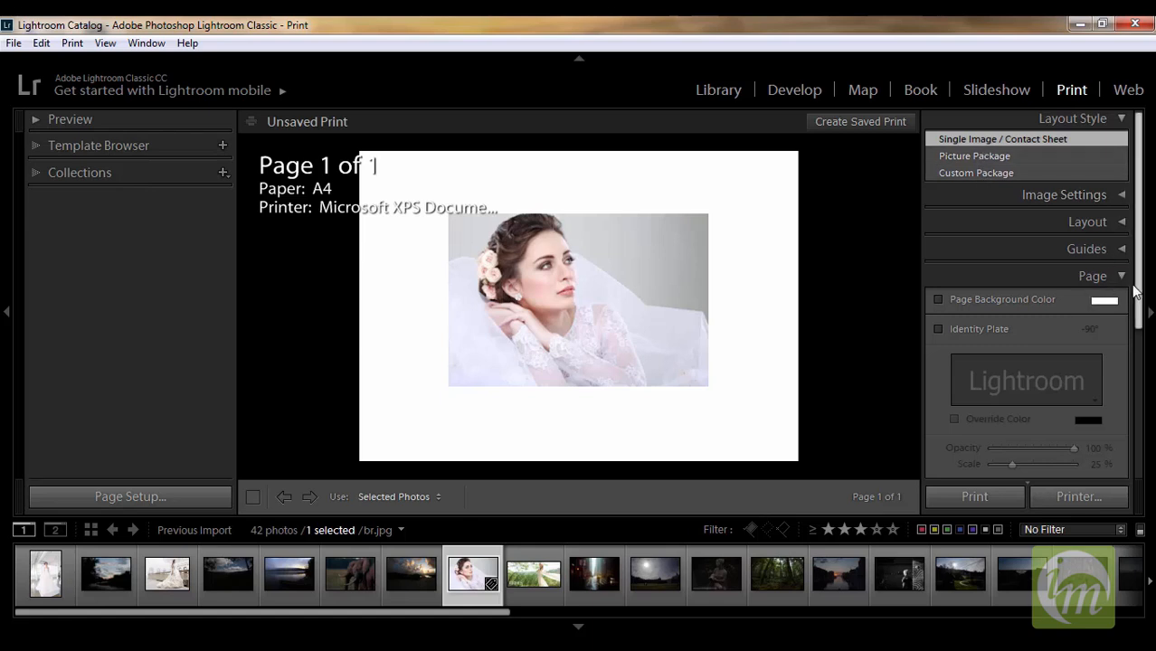
pyautogui.moveTo(1138, 282); pyautogui.dragTo(1060, 246)
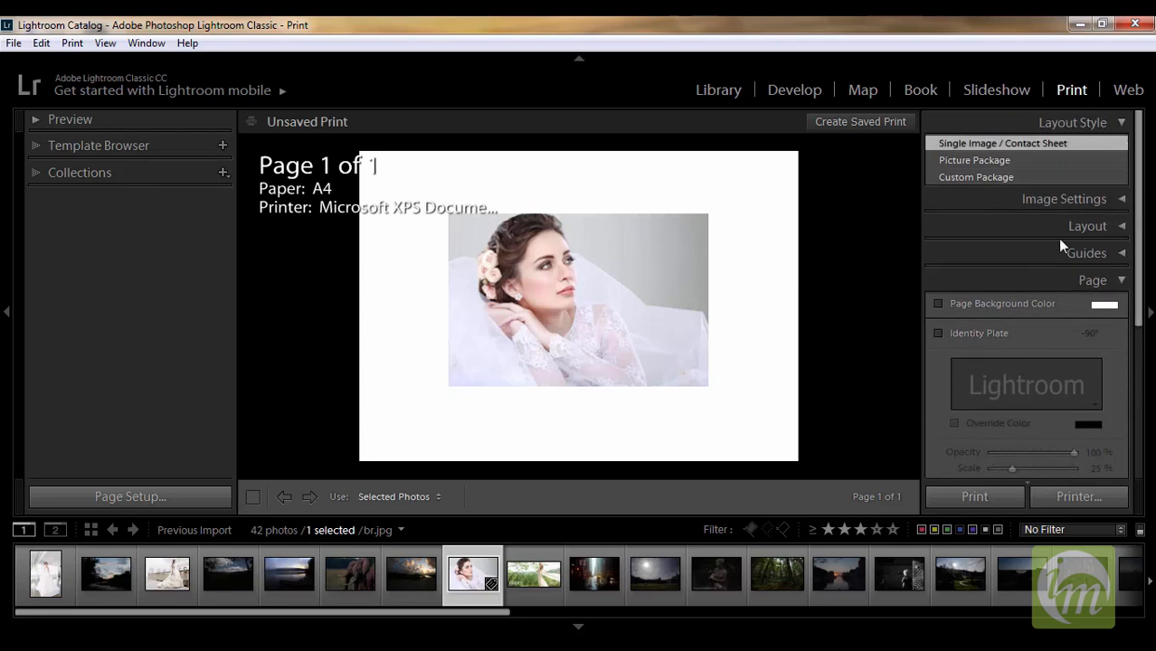
# Turn on Solo Mode for the print settings sections and expand the Page options.
pyautogui.rightClick(964, 220)
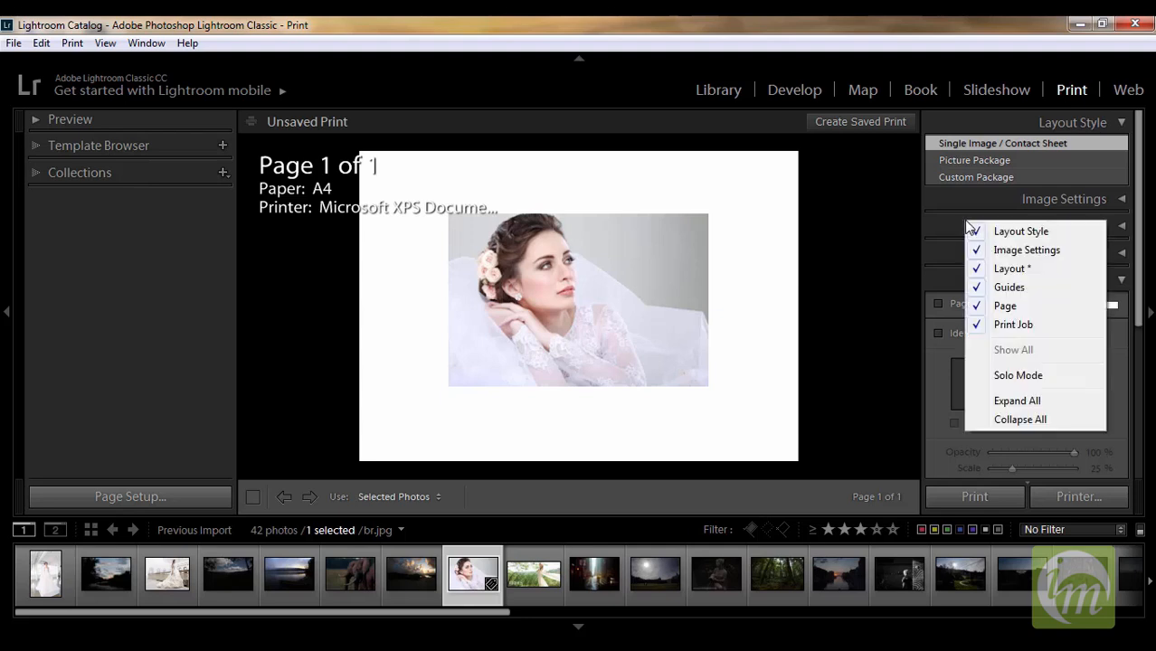
pyautogui.click(986, 378)
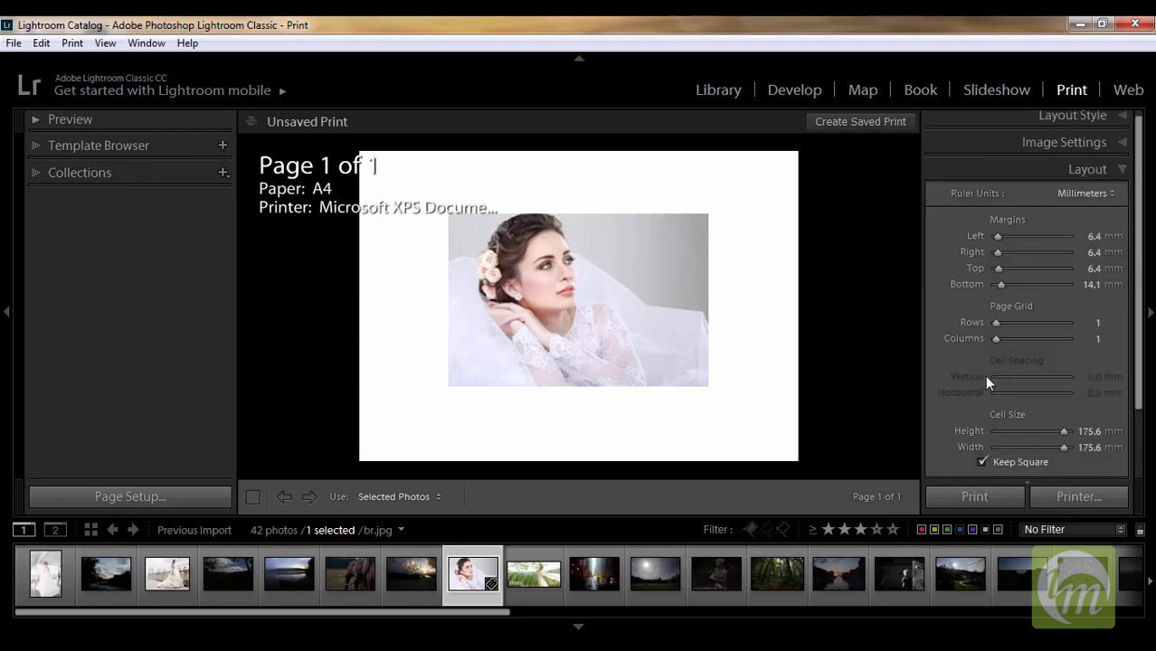
pyautogui.click(1119, 177)
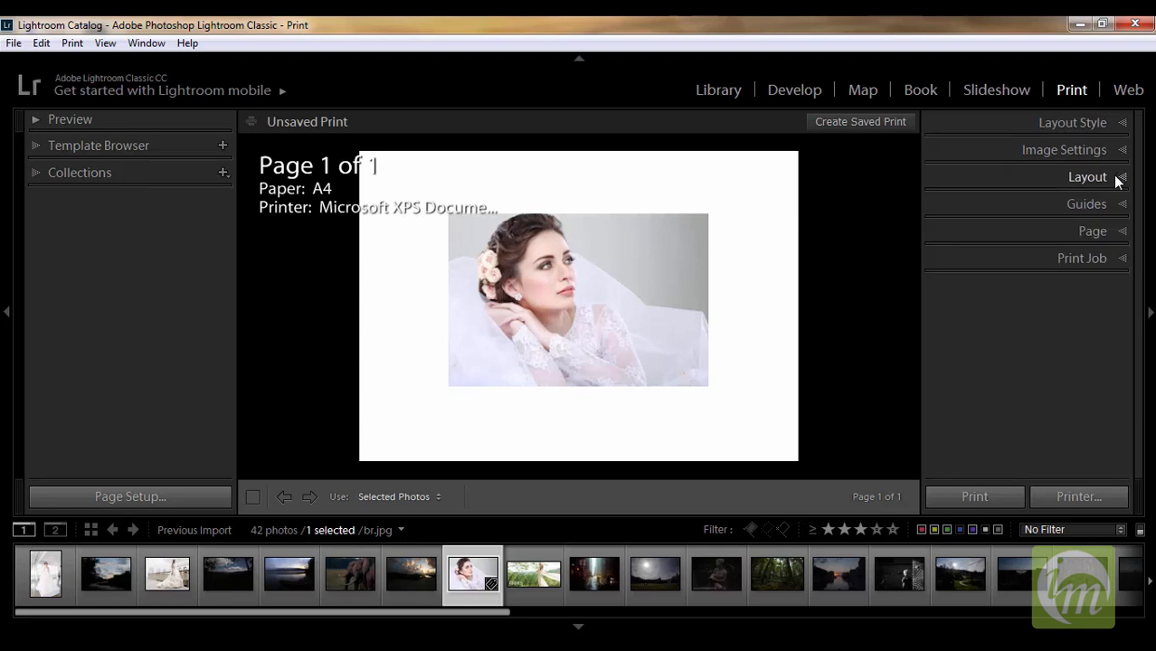
pyautogui.click(1109, 236)
pyautogui.scroll(-3, 1139, 357)
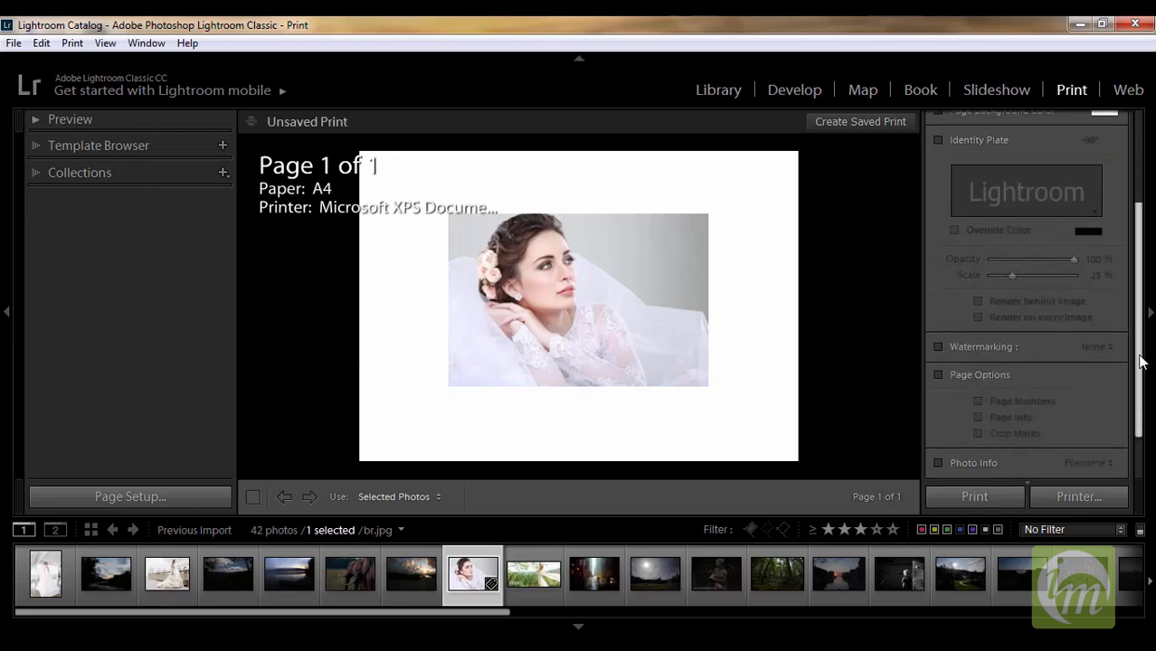
# Collapse the Page options and look over the available layout styles.
pyautogui.scroll(3, 1121, 271)
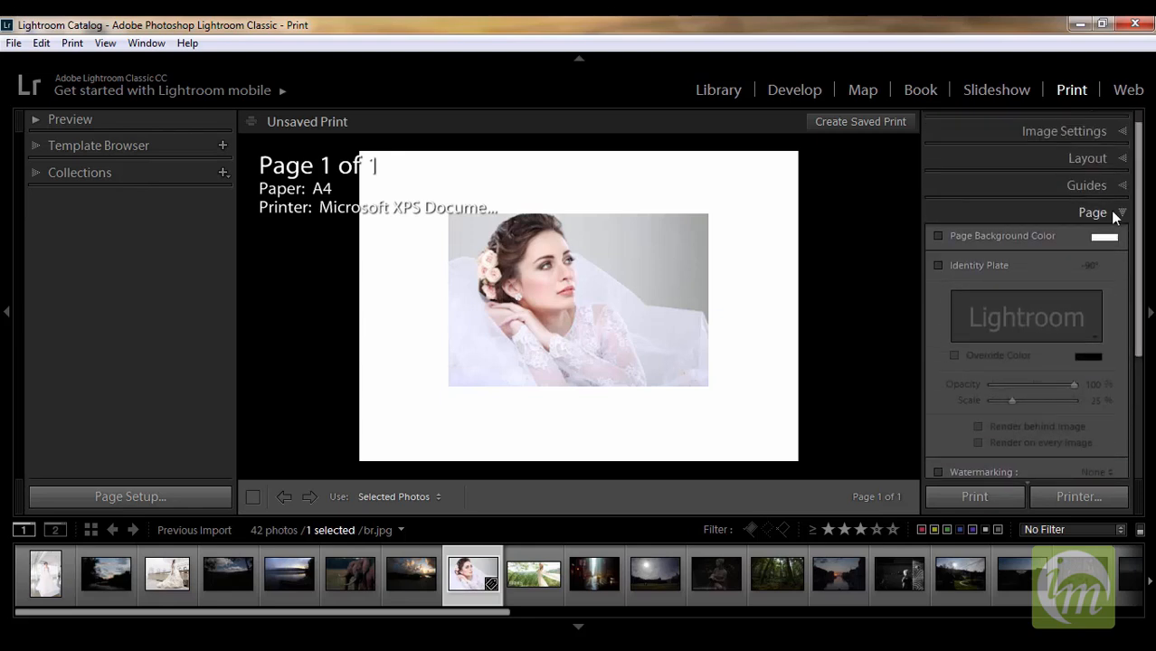
pyautogui.click(1113, 212)
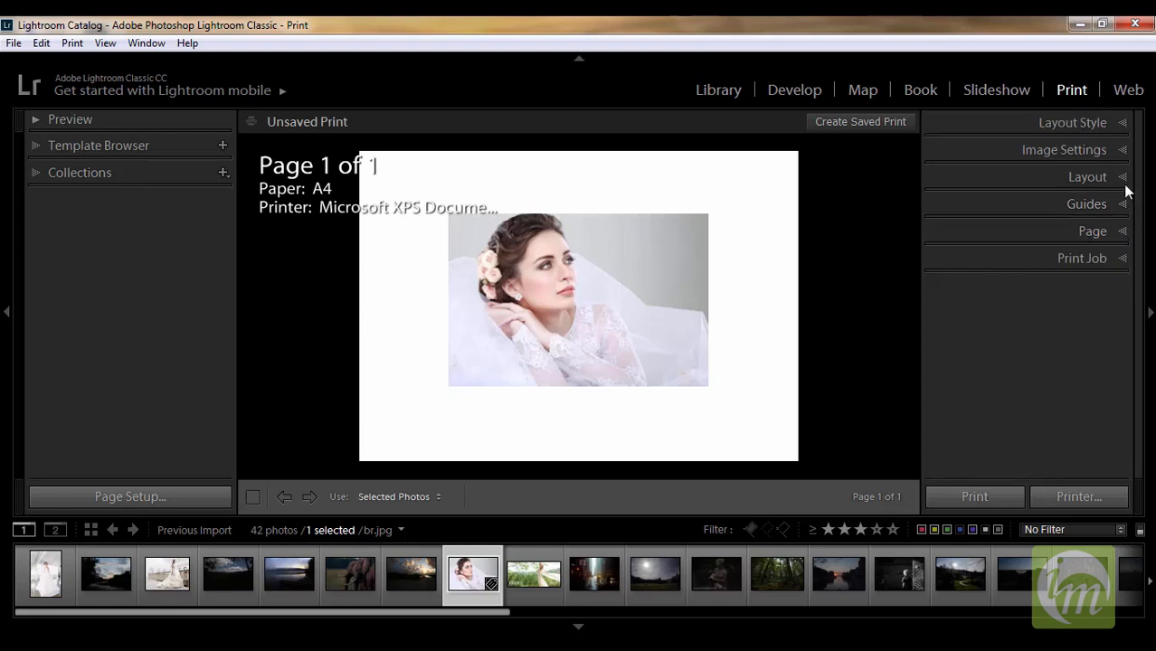
pyautogui.click(1114, 122)
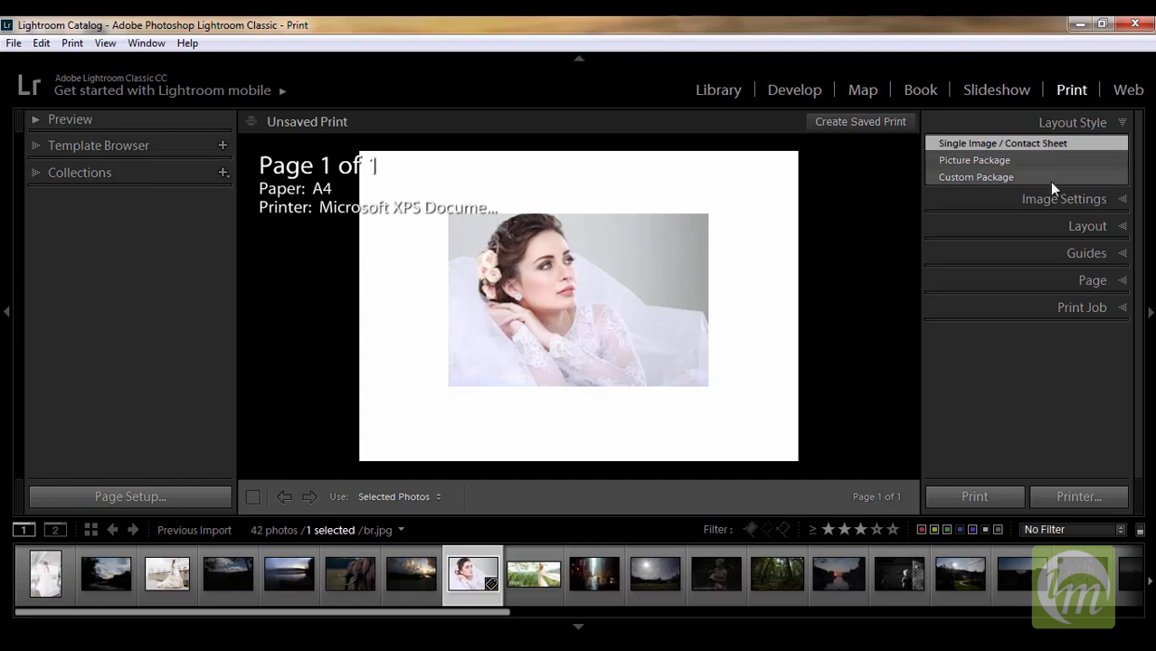
pyautogui.click(1121, 124)
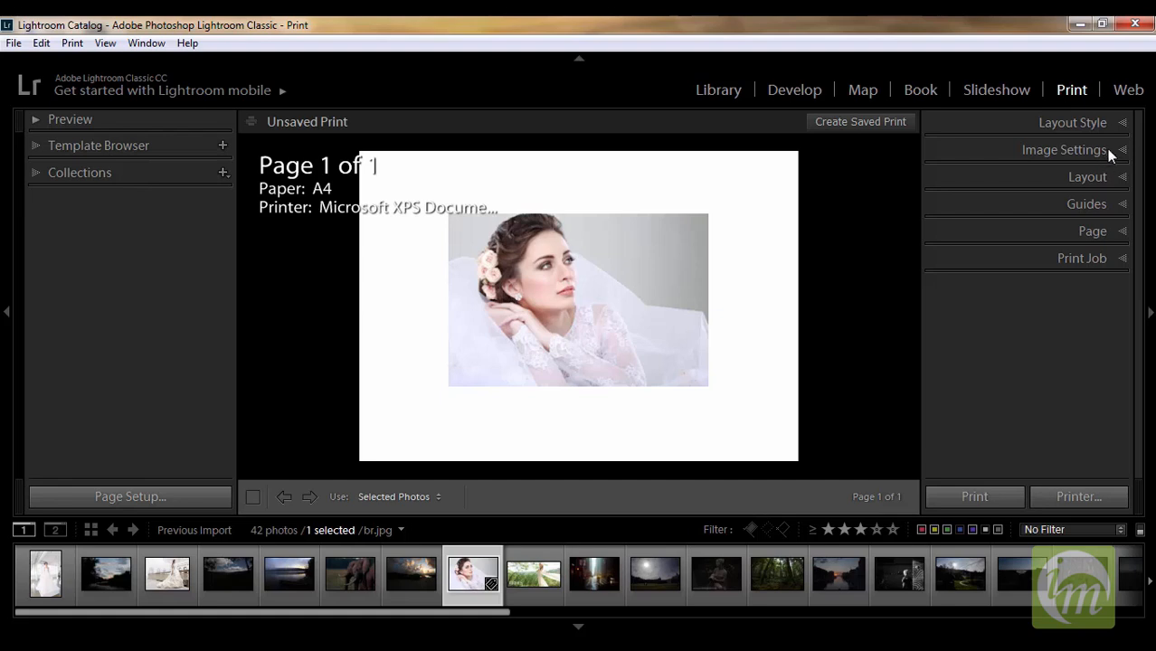
# Turn on Zoom to Fill in the image settings and add a 17.3 pt stroke border around the bride portrait.
pyautogui.click(1106, 150)
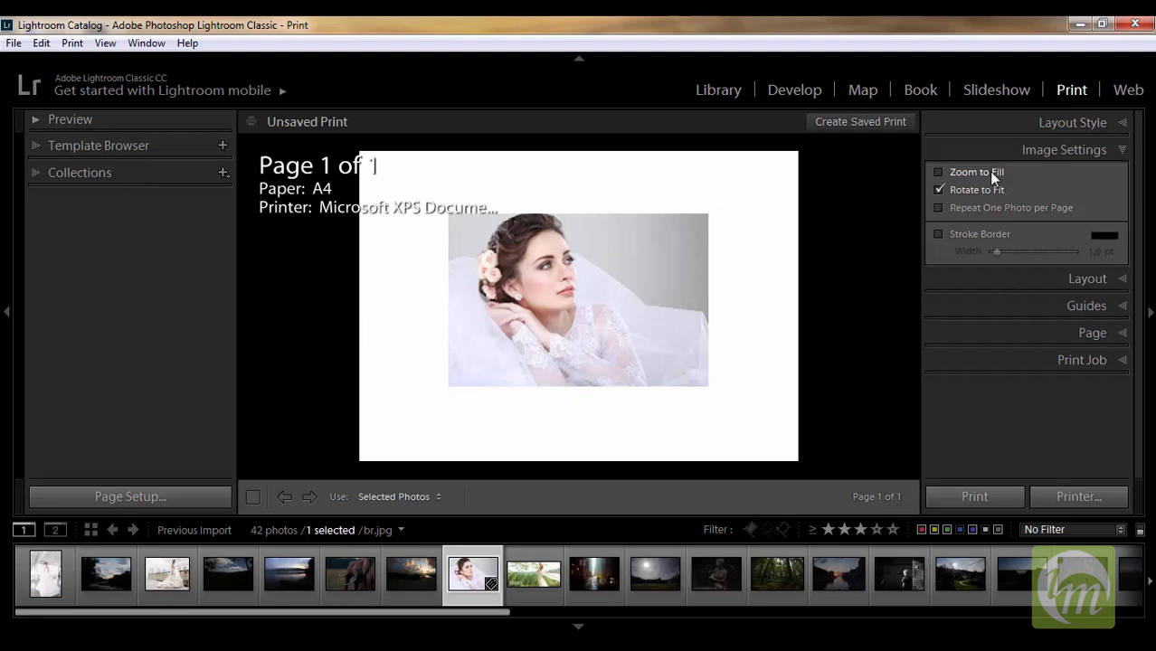
pyautogui.click(940, 173)
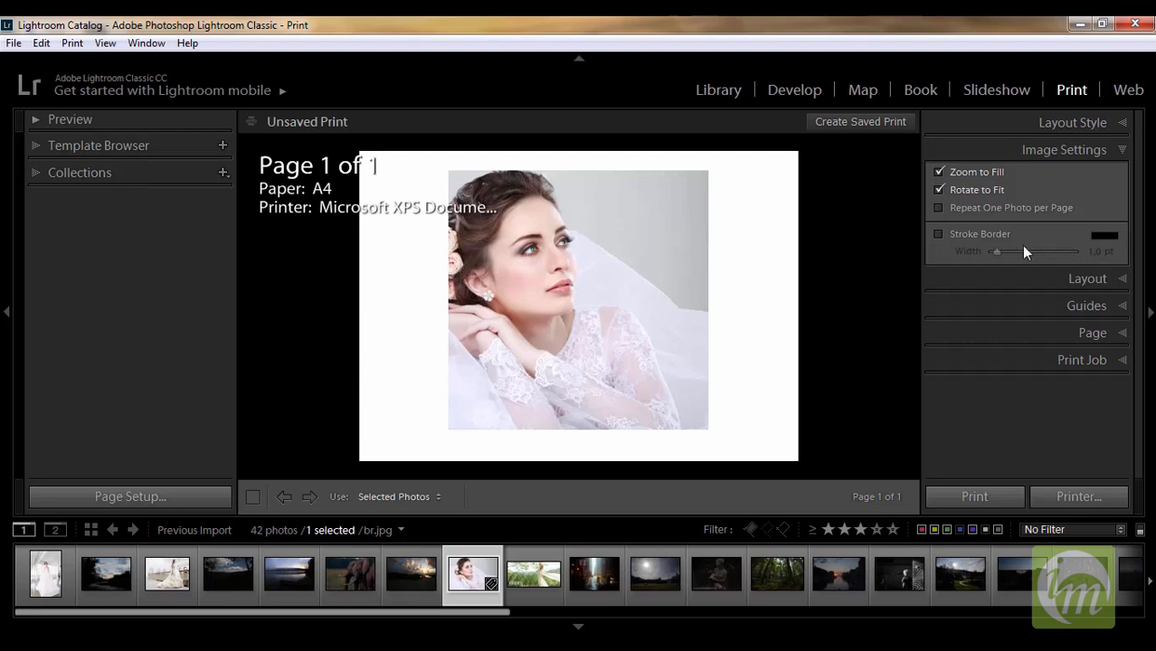
pyautogui.click(939, 233)
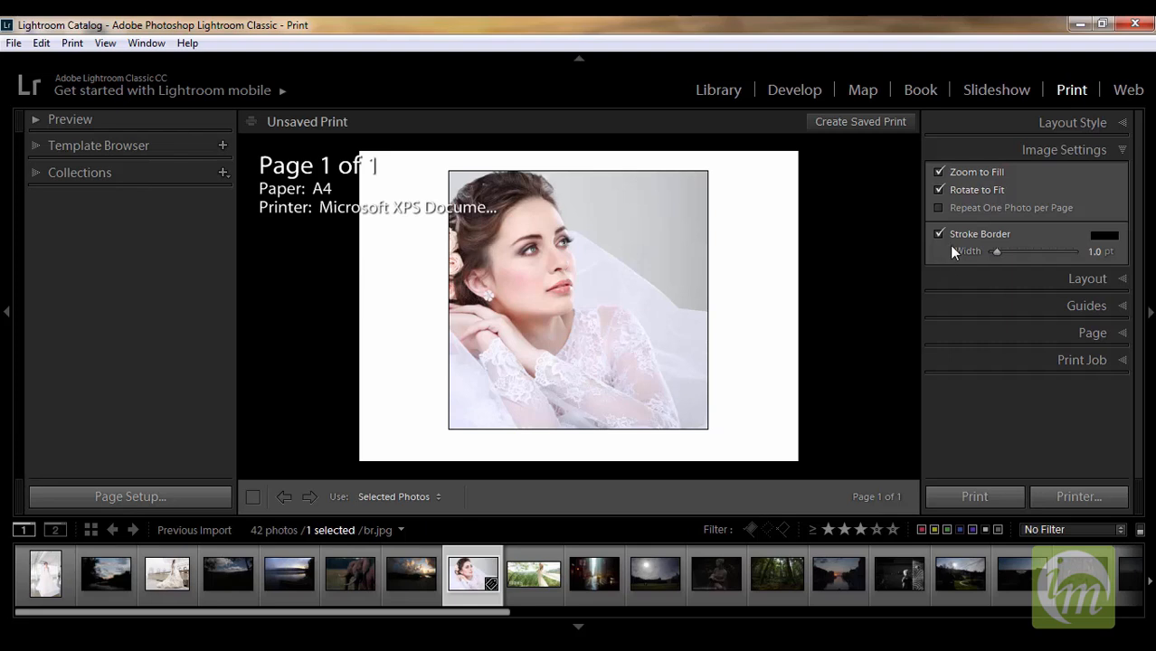
pyautogui.moveTo(993, 251); pyautogui.dragTo(1062, 256)
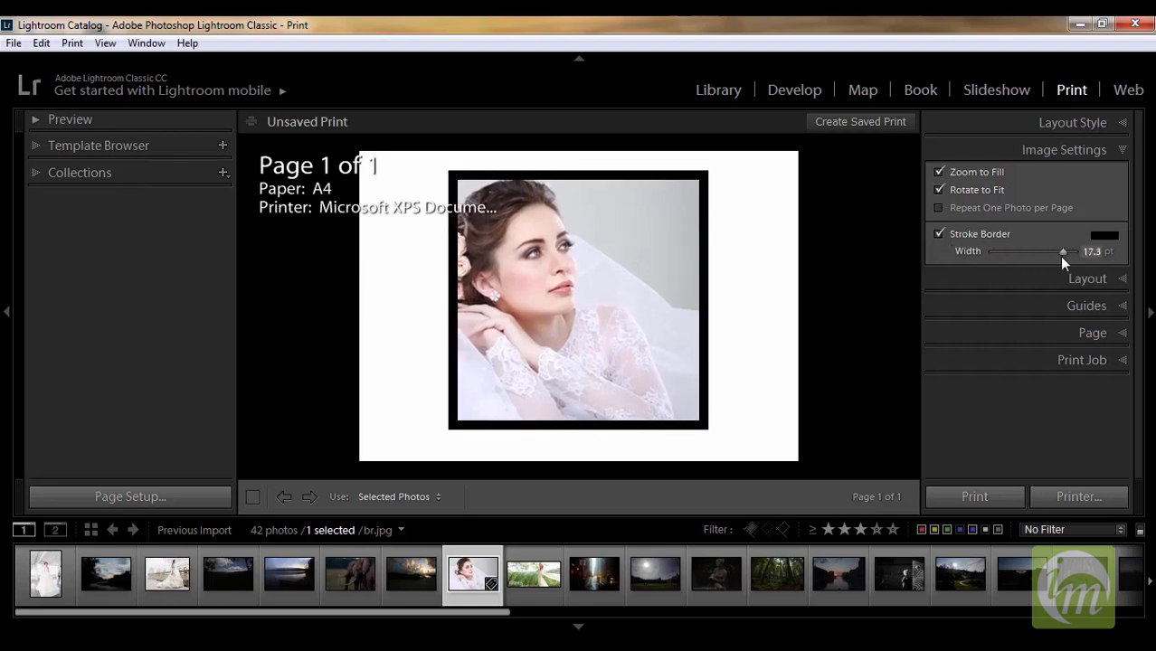
# Color the stroke border magenta and shift the photo inside its cell so the flowers in the bride's hair are in frame.
pyautogui.click(1105, 238)
pyautogui.click(1105, 239)
pyautogui.moveTo(1049, 282); pyautogui.dragTo(1051, 260)
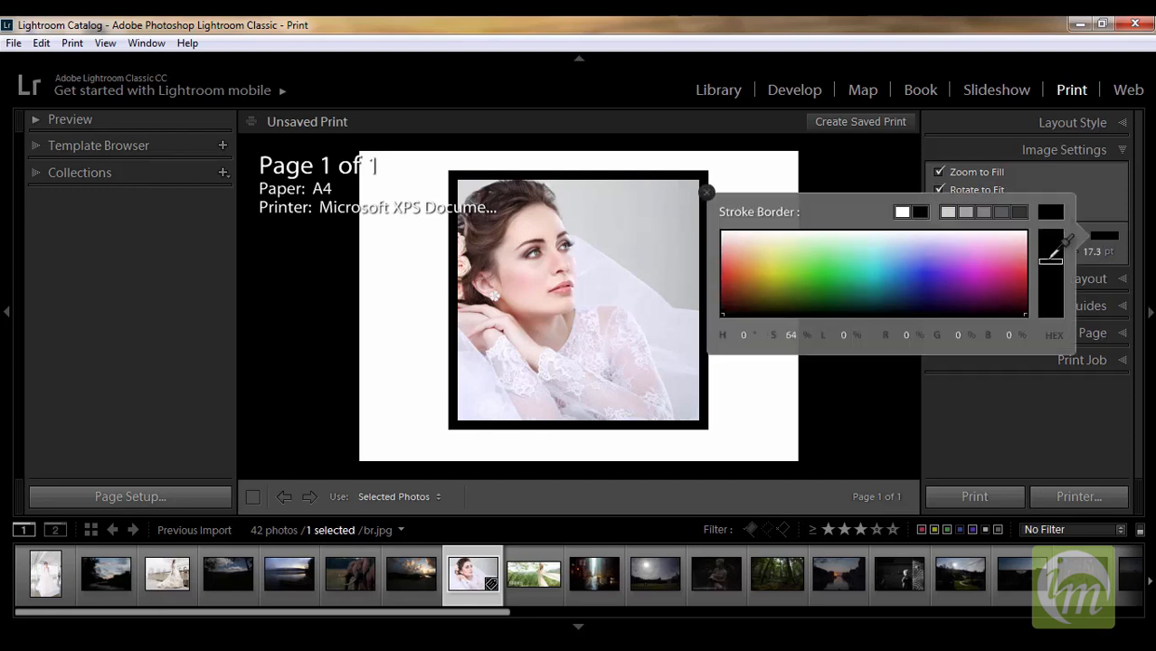
pyautogui.click(995, 270)
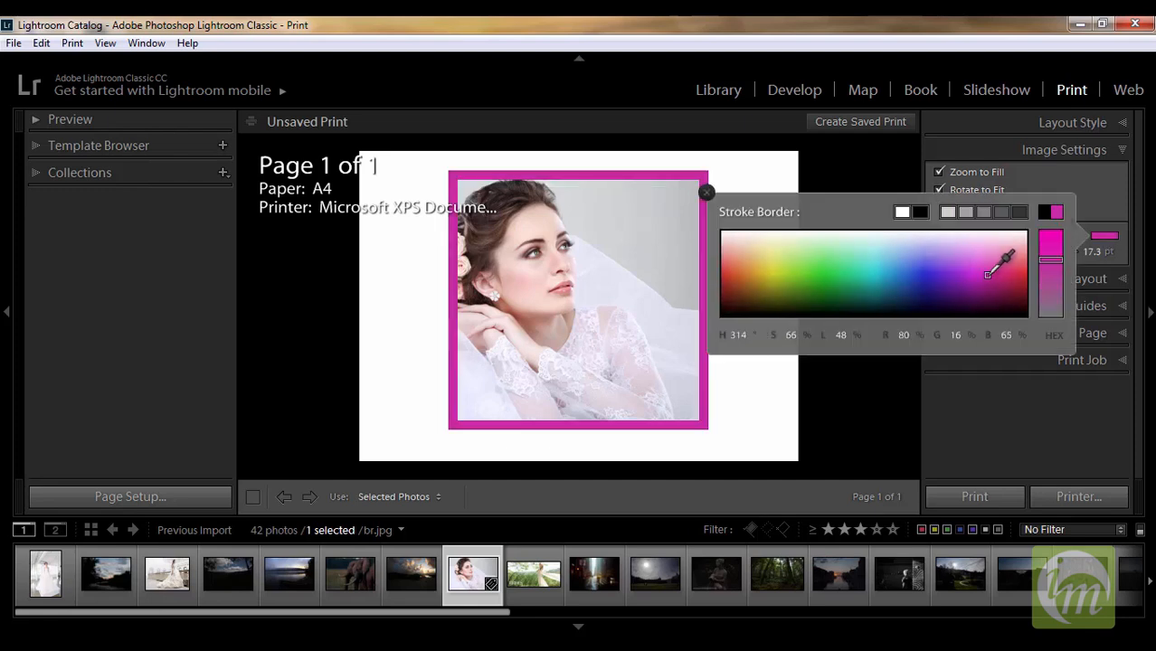
pyautogui.click(864, 172)
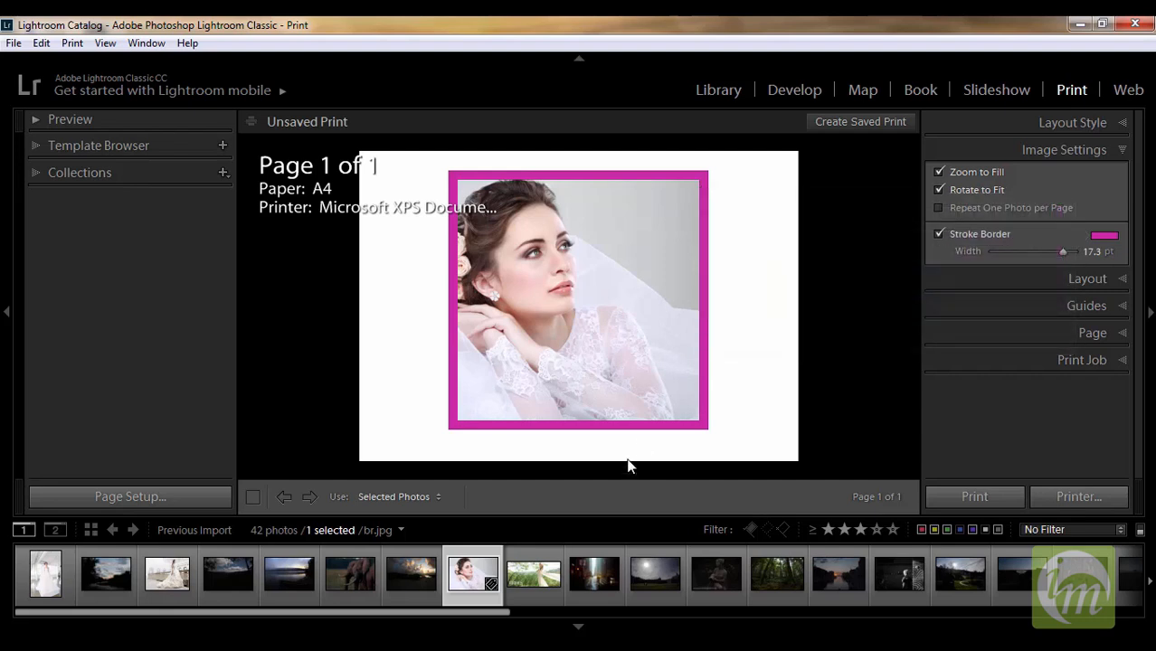
pyautogui.moveTo(536, 289); pyautogui.dragTo(565, 317)
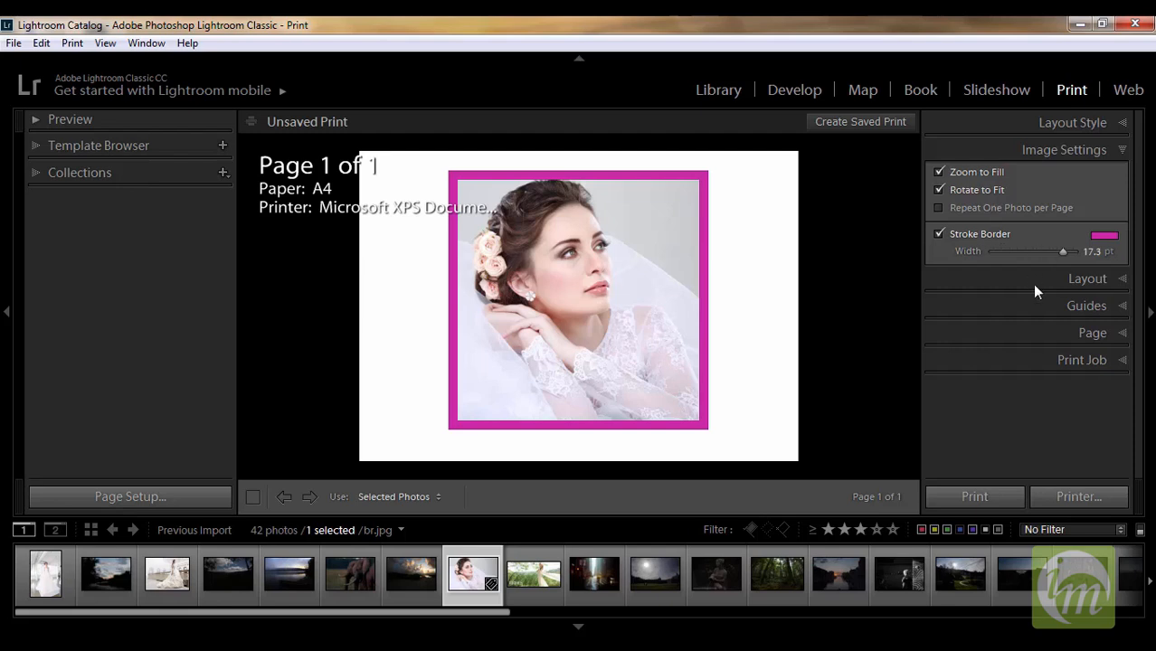
pyautogui.click(1112, 151)
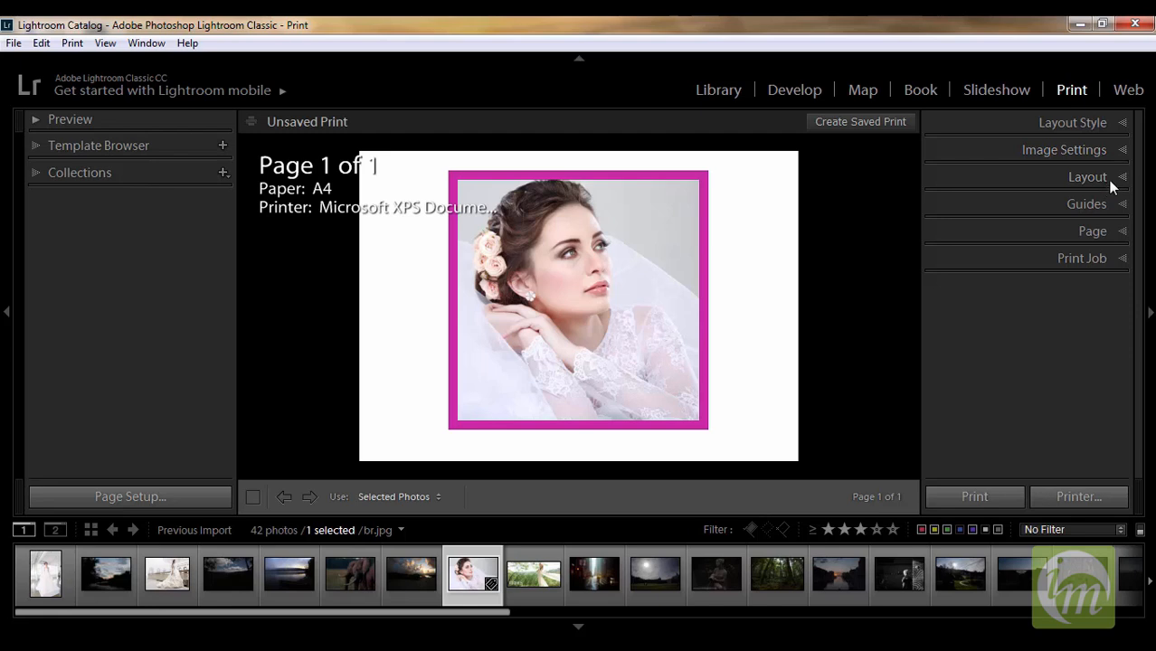
# Open the print layout settings and look over the ruler unit choices, keeping Millimeters.
pyautogui.click(1114, 181)
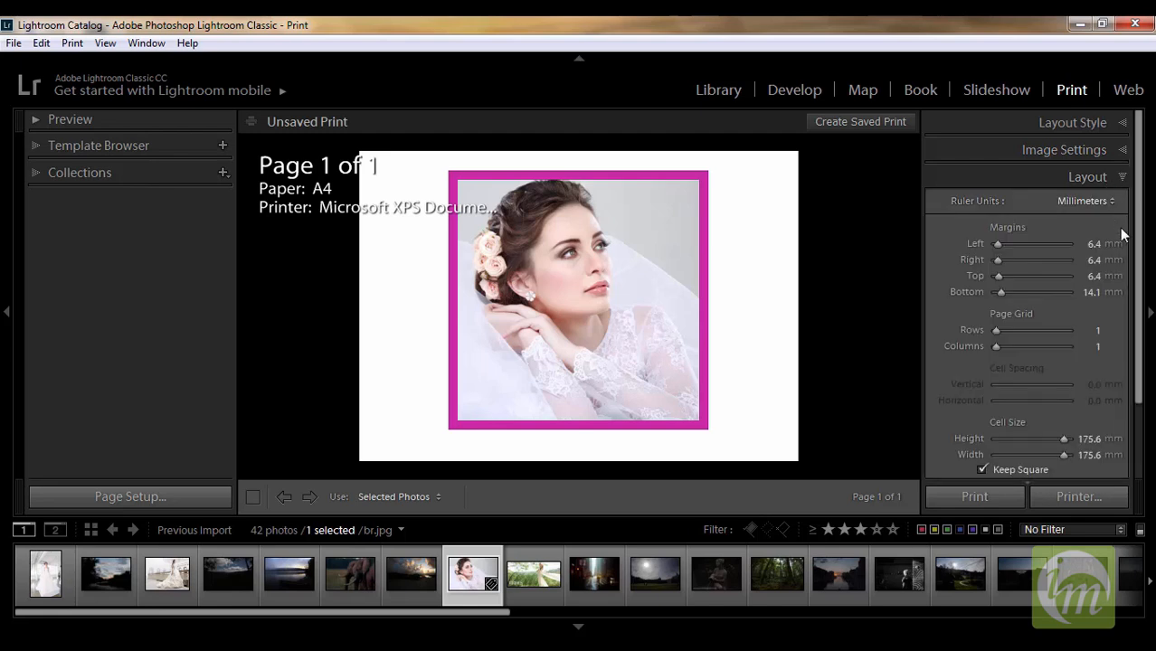
pyautogui.scroll(-1, 1137, 218)
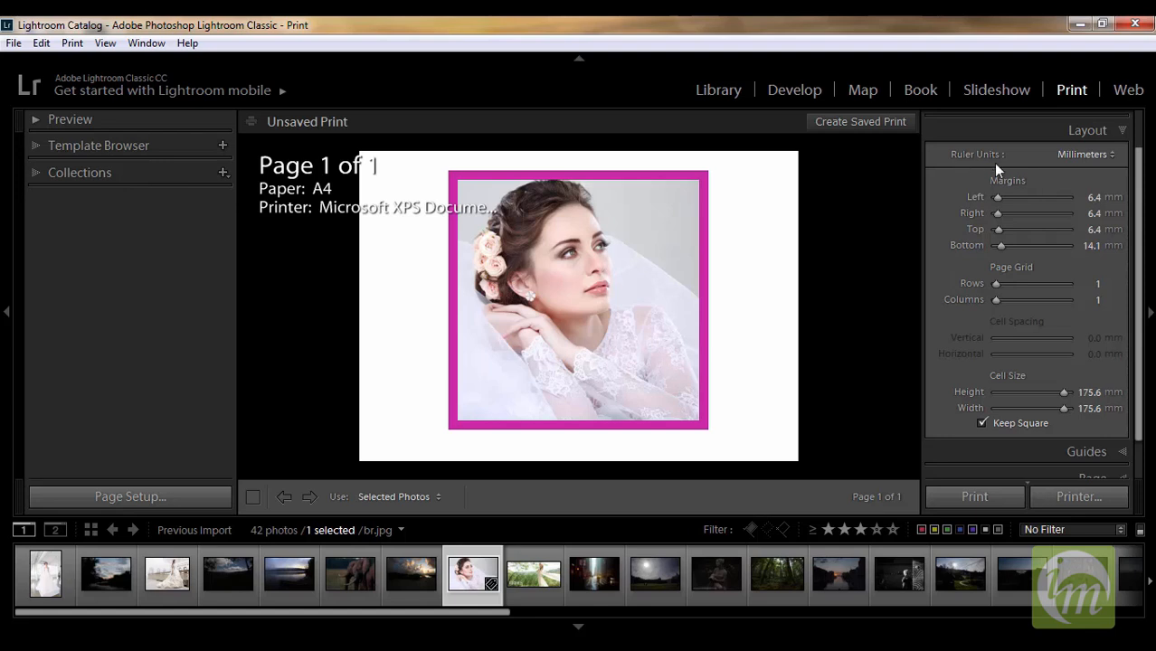
pyautogui.click(1112, 156)
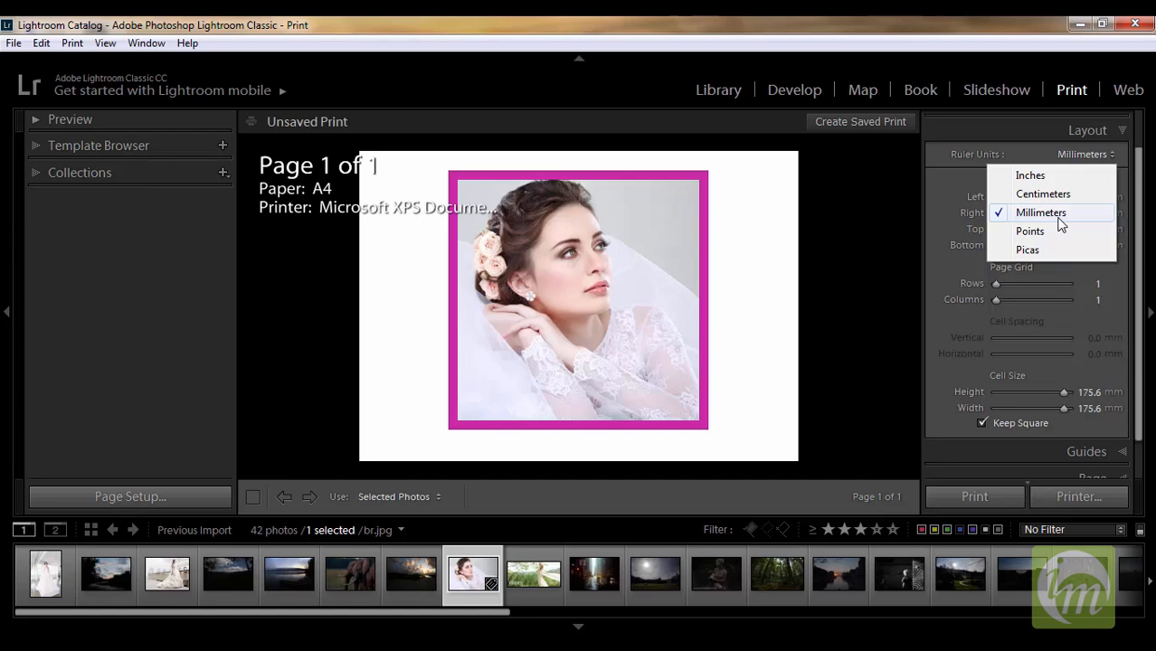
pyautogui.click(895, 211)
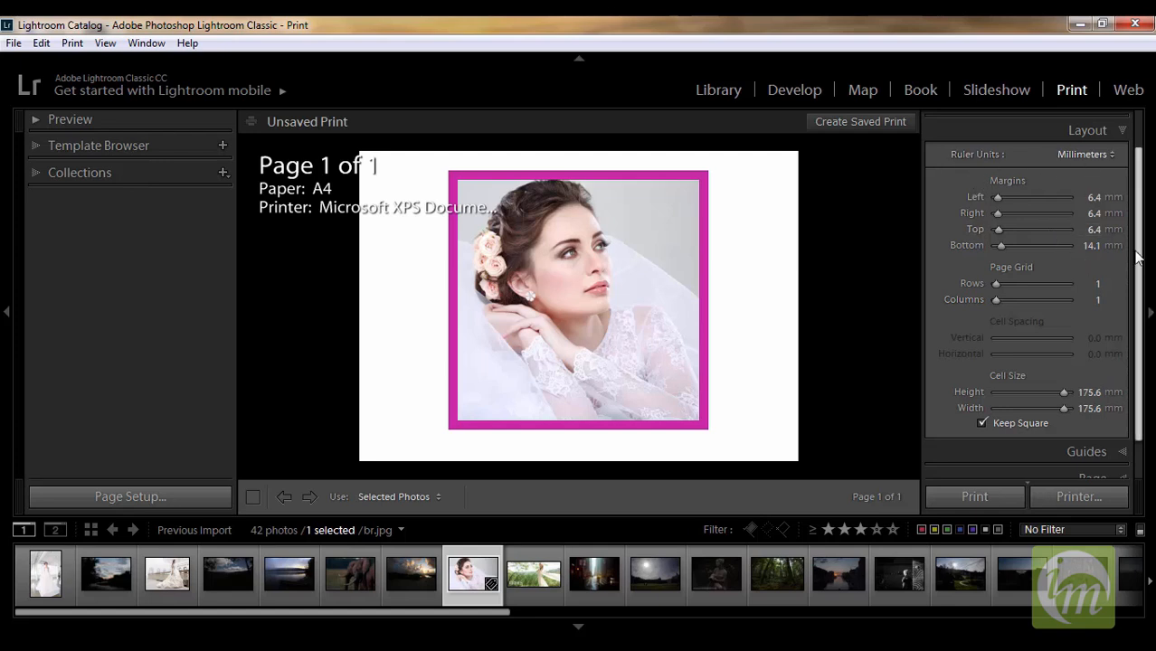
# Try to set the square cell's height to 200 mm and 297 mm.
pyautogui.scroll(-1, 981, 346)
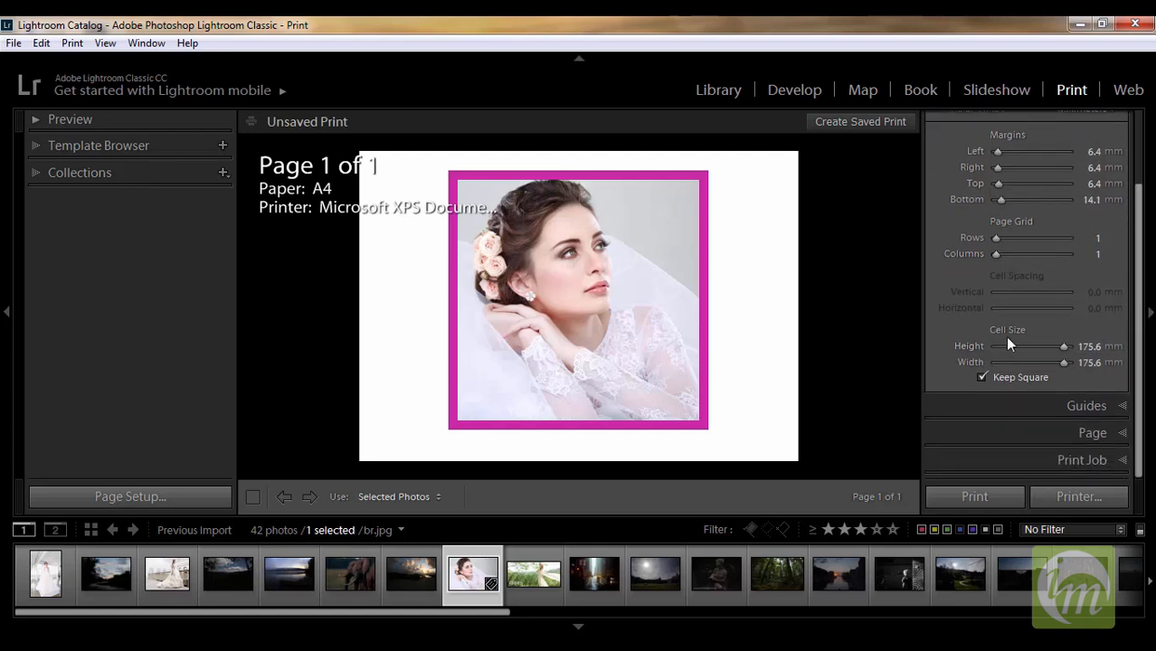
pyautogui.click(1088, 346)
pyautogui.write('200')
pyautogui.press('Return')
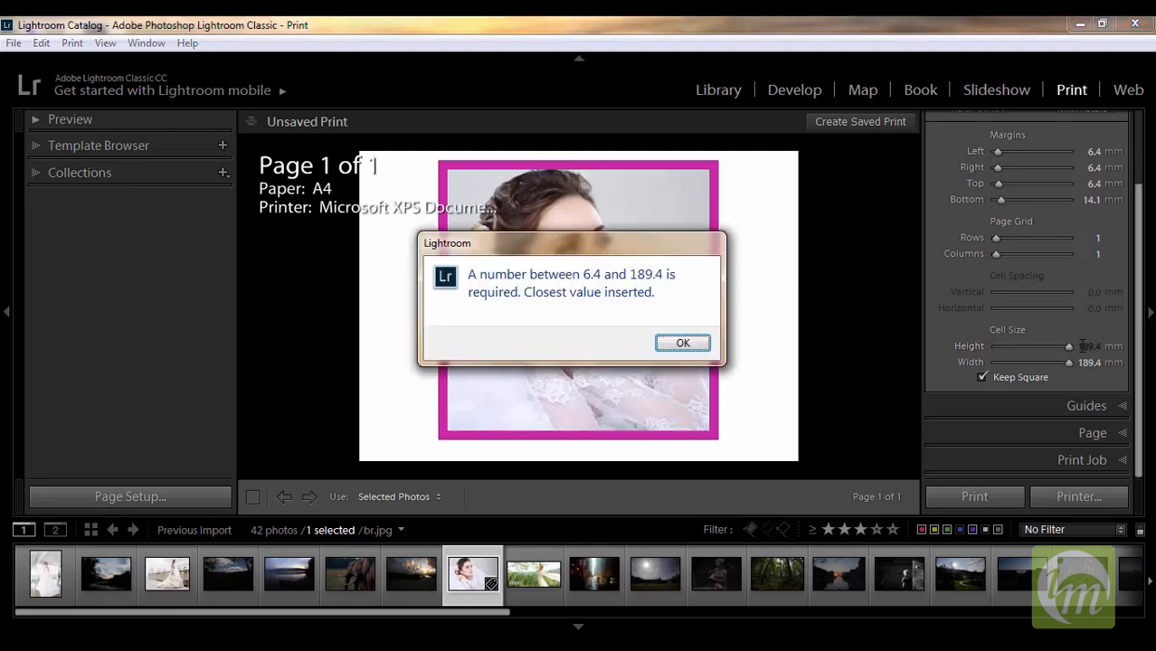
pyautogui.click(692, 345)
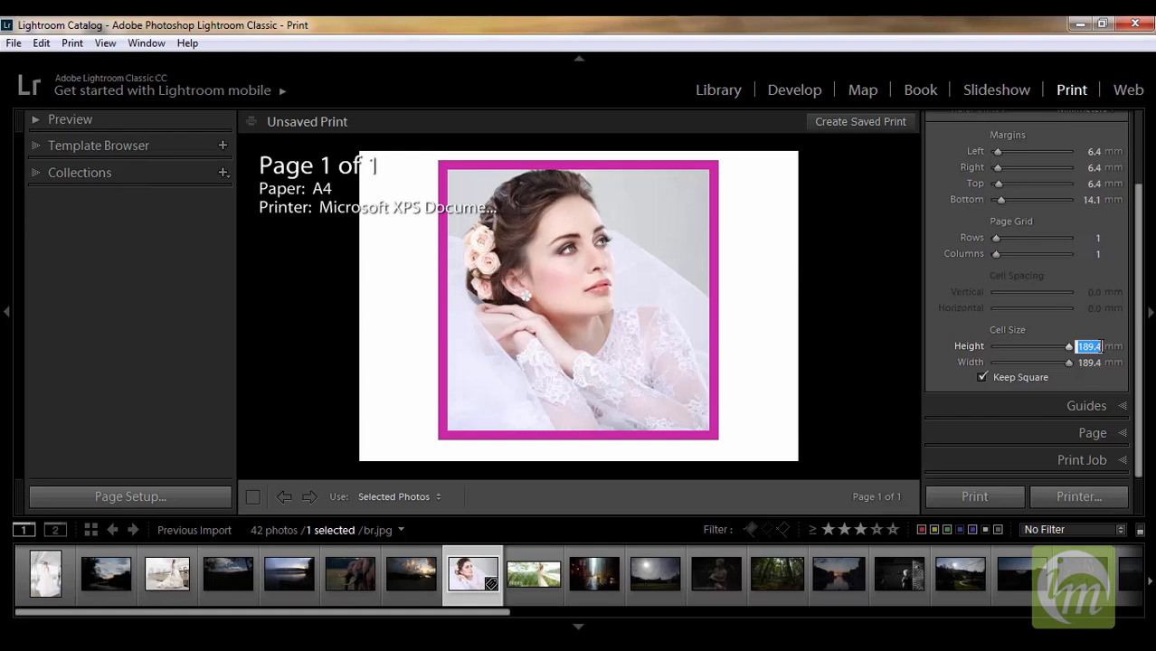
pyautogui.write('297')
pyautogui.press('Return')
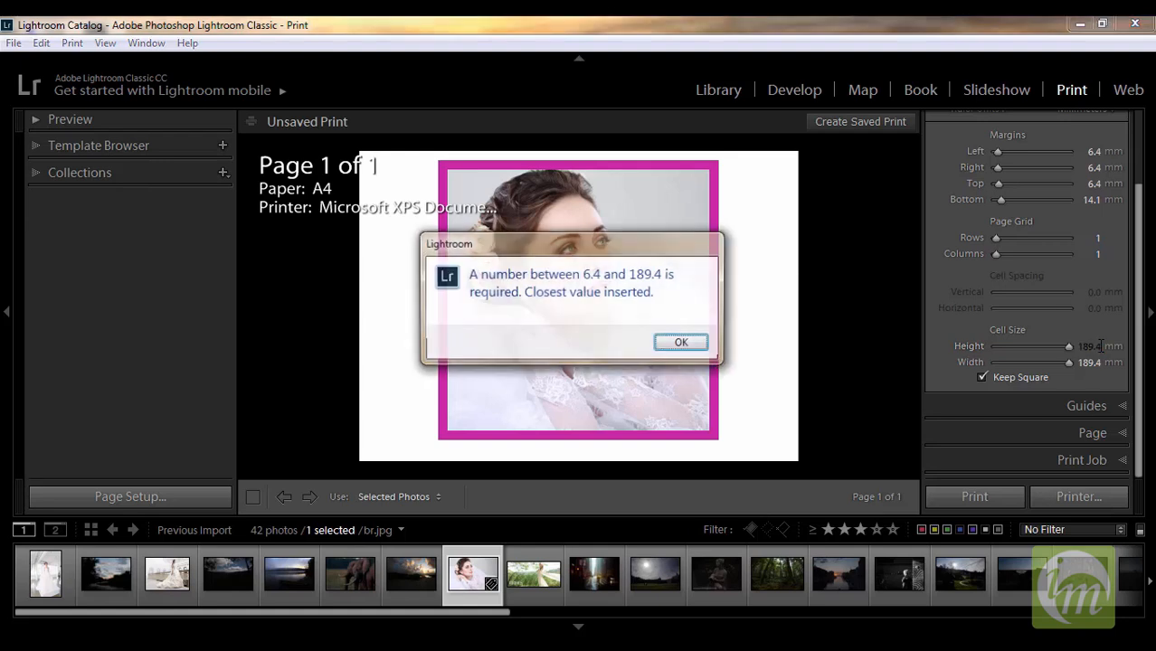
pyautogui.click(683, 343)
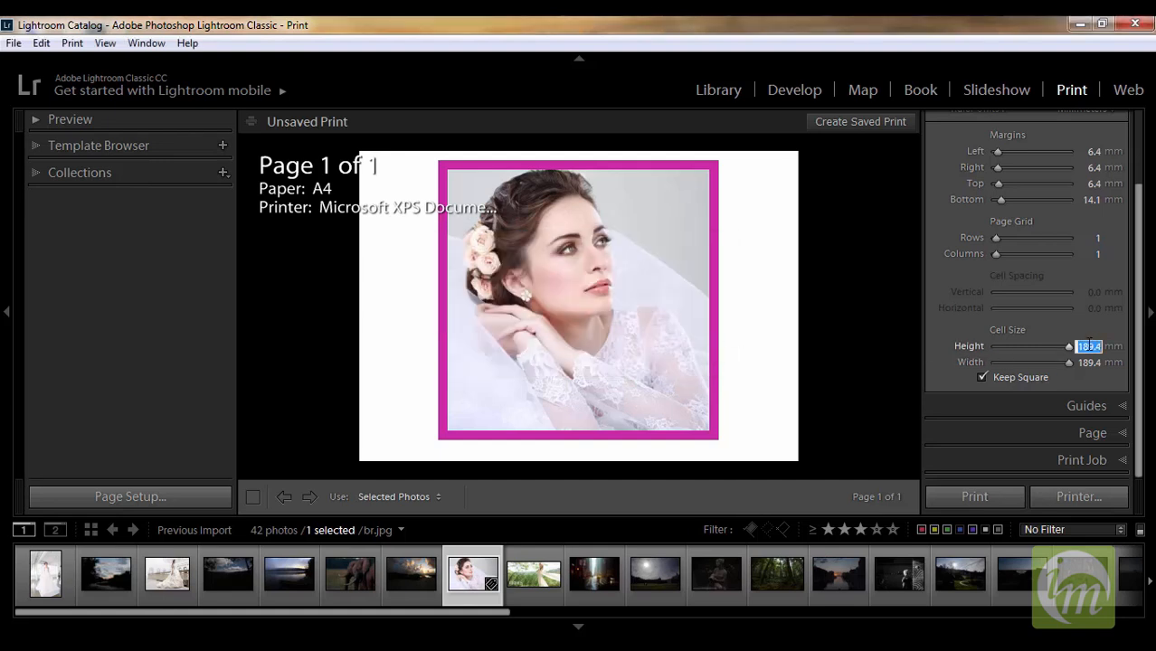
# Set all four page margins to 0 with the ruler in inches and return the ruler units to Millimeters.
pyautogui.click(998, 154)
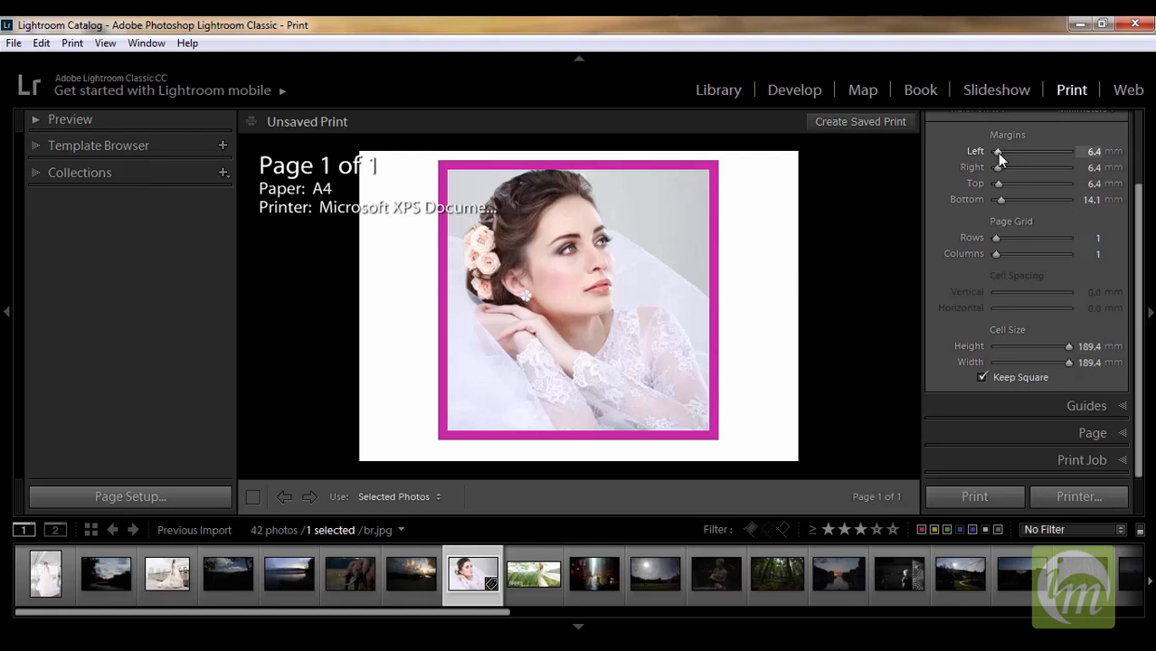
pyautogui.scroll(2, 1102, 181)
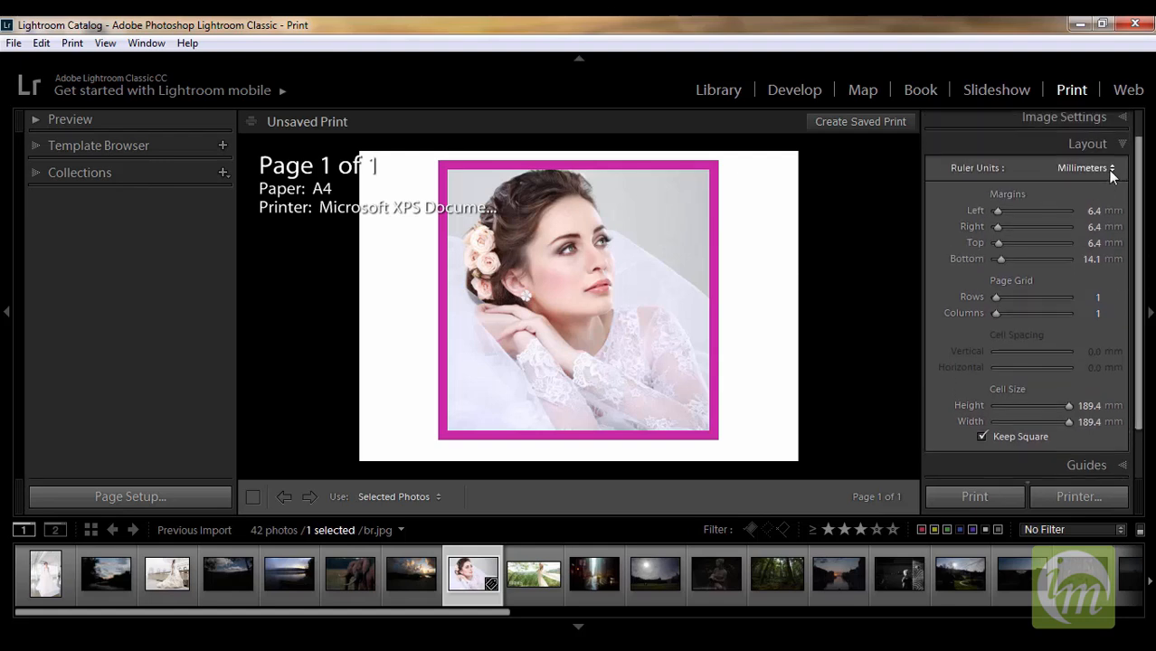
pyautogui.click(1108, 170)
pyautogui.click(1062, 187)
pyautogui.moveTo(996, 214); pyautogui.dragTo(978, 259)
pyautogui.click(1110, 172)
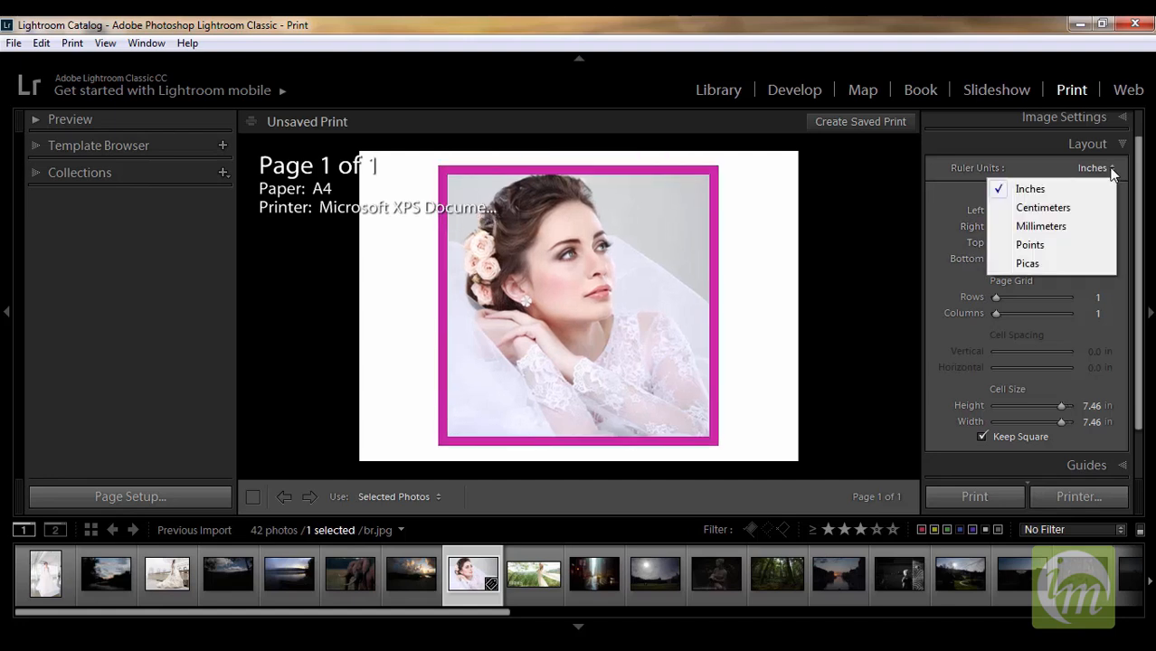
pyautogui.click(1041, 226)
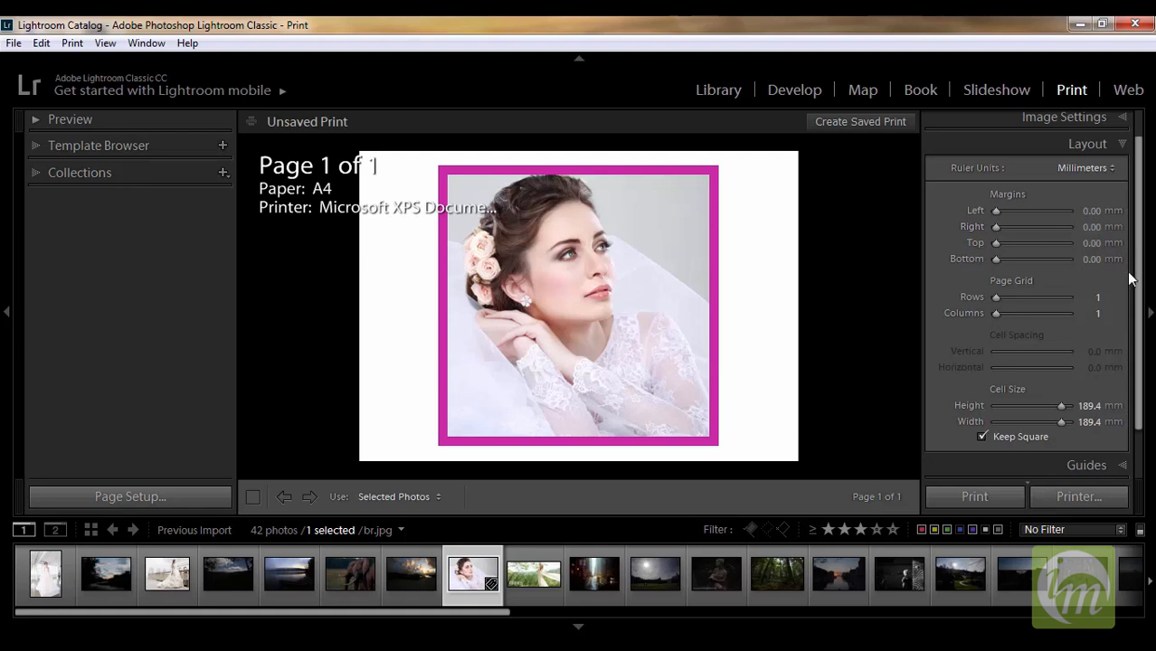
# Set the square cell's height to 200 mm and try a larger cell width with Keep Square on.
pyautogui.scroll(-2, 1126, 299)
pyautogui.click(1089, 348)
pyautogui.write('200')
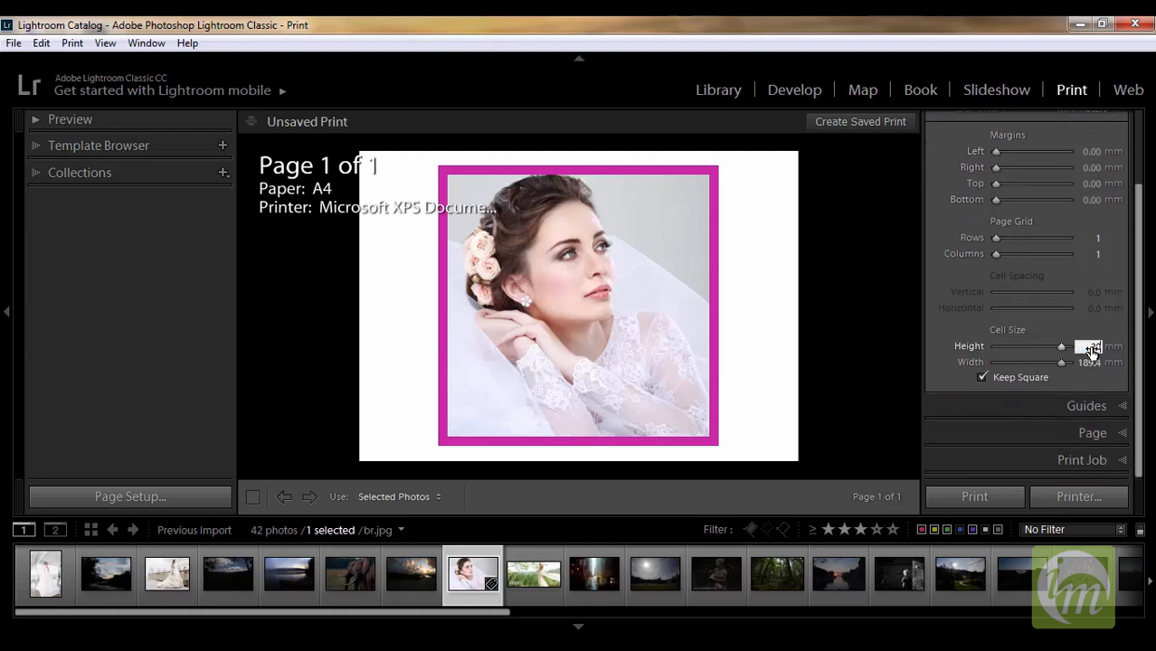
pyautogui.press('Return')
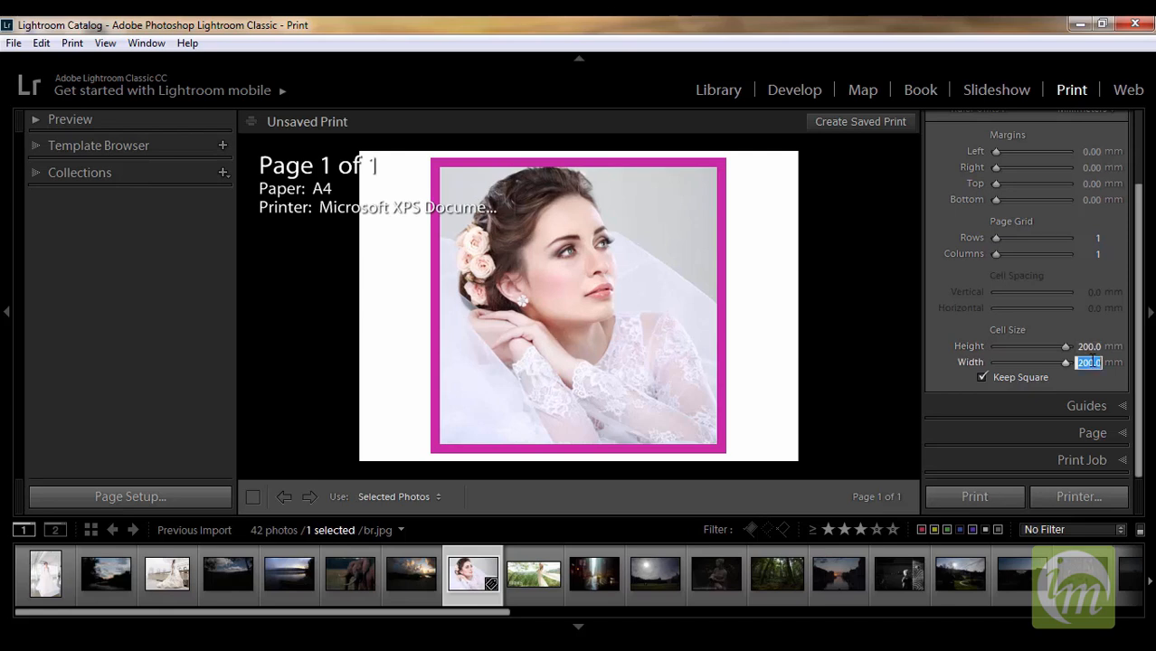
pyautogui.press('BackSpace')
pyautogui.press('Return')
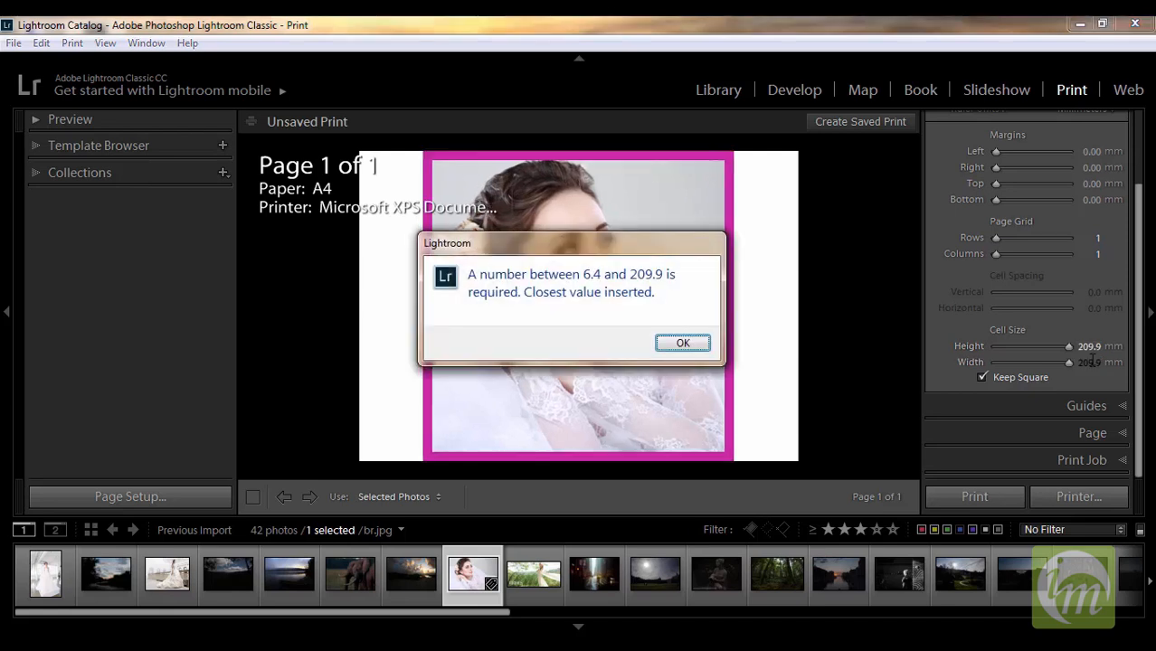
pyautogui.click(677, 343)
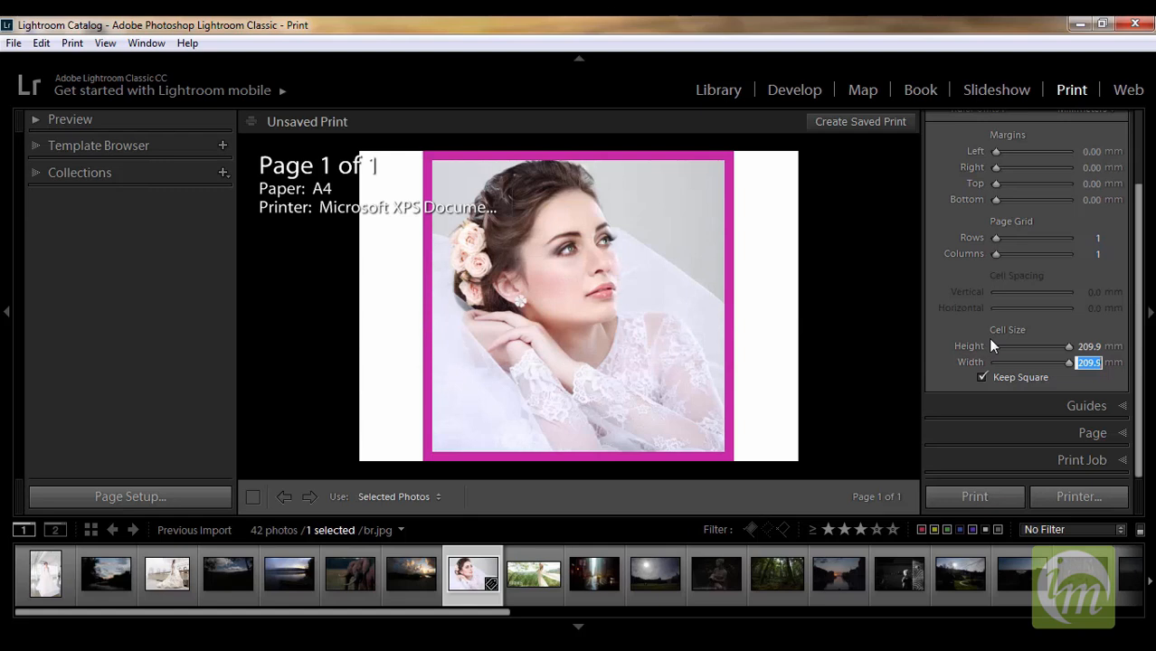
# Turn off Keep Square and set the cell size to 280 mm wide and 200 mm high.
pyautogui.click(1088, 363)
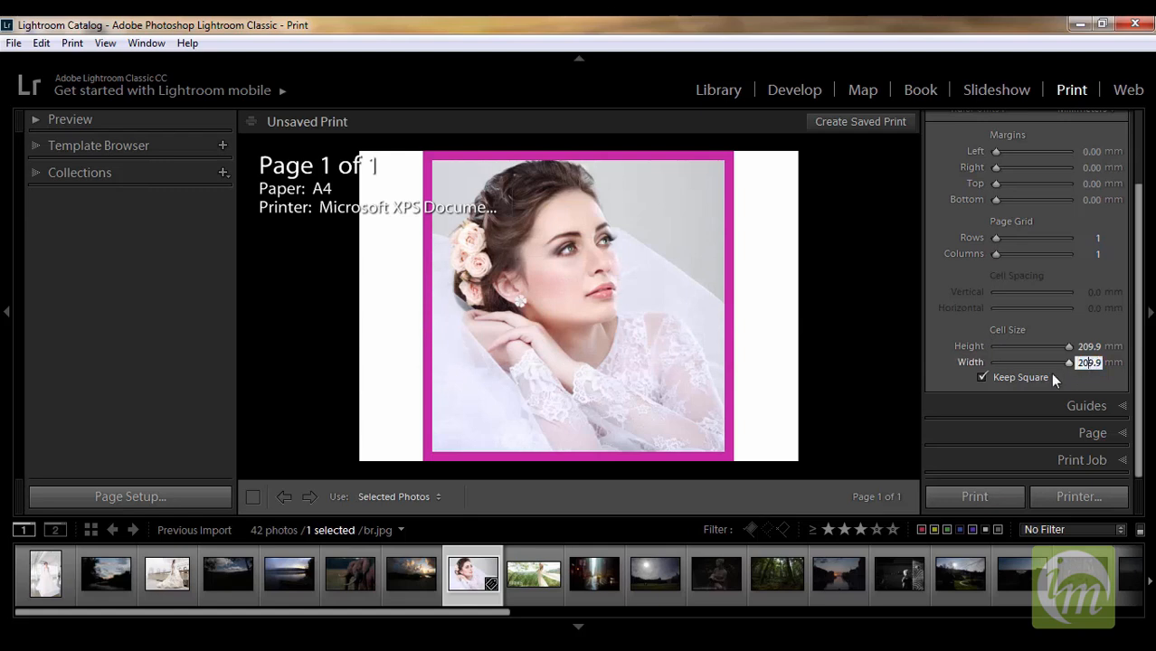
pyautogui.click(982, 377)
pyautogui.click(1088, 363)
pyautogui.write('287')
pyautogui.press('Return')
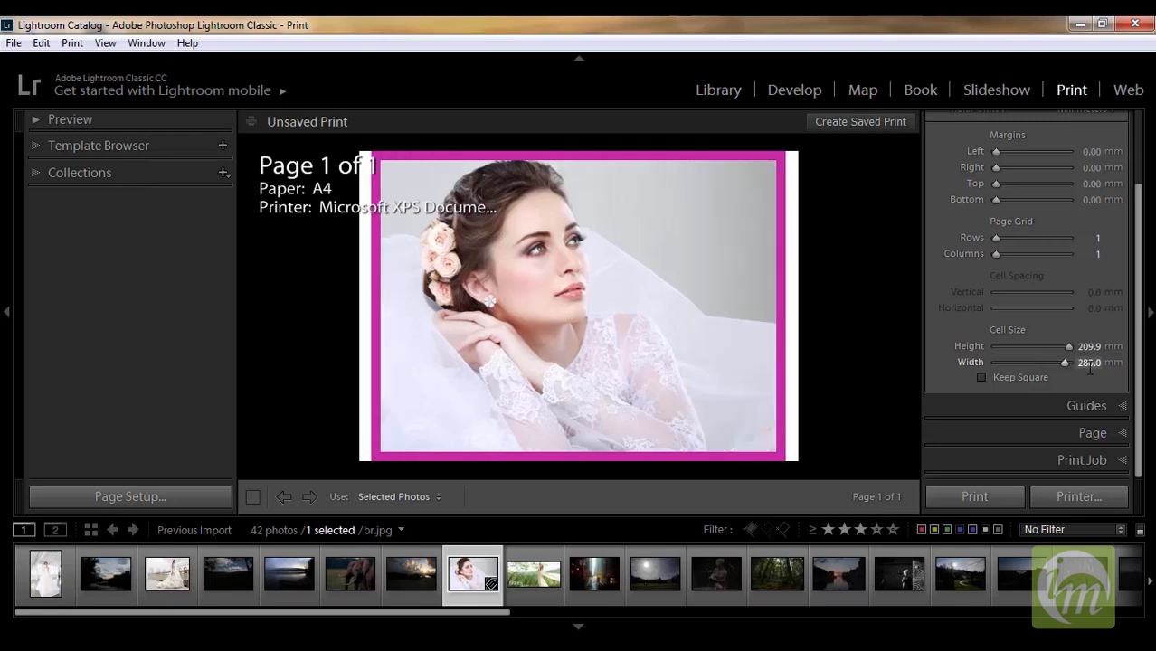
pyautogui.click(1083, 348)
pyautogui.write('200')
pyautogui.press('Return')
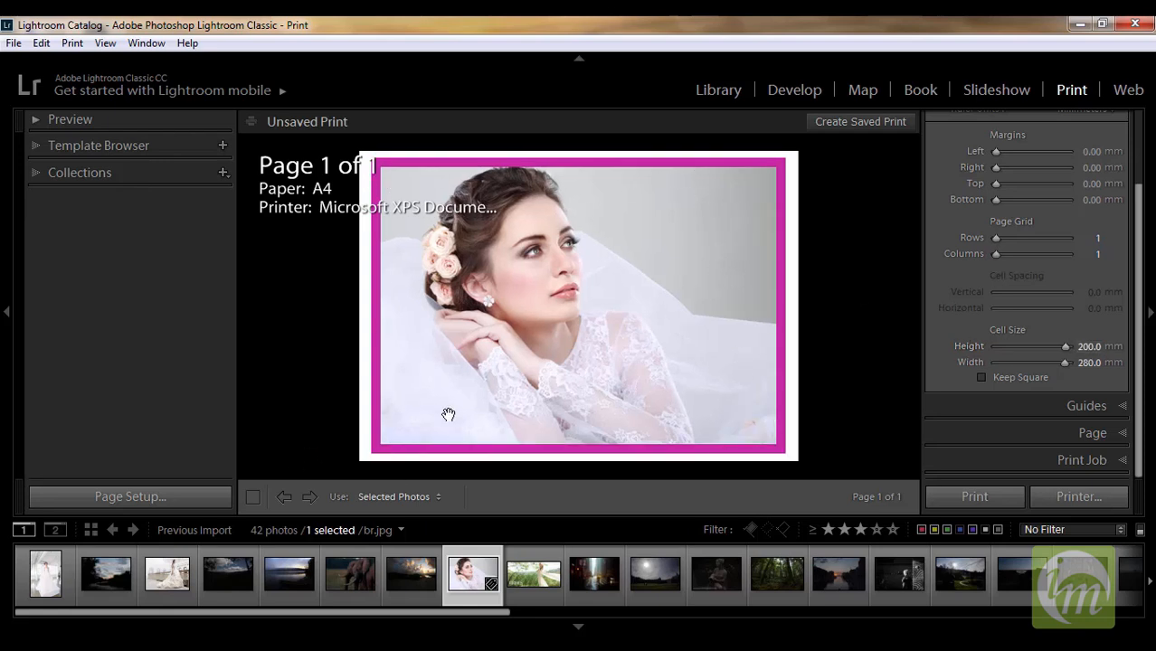
# Turn Keep Square on to compare the square cell, and turn it off again.
pyautogui.click(983, 377)
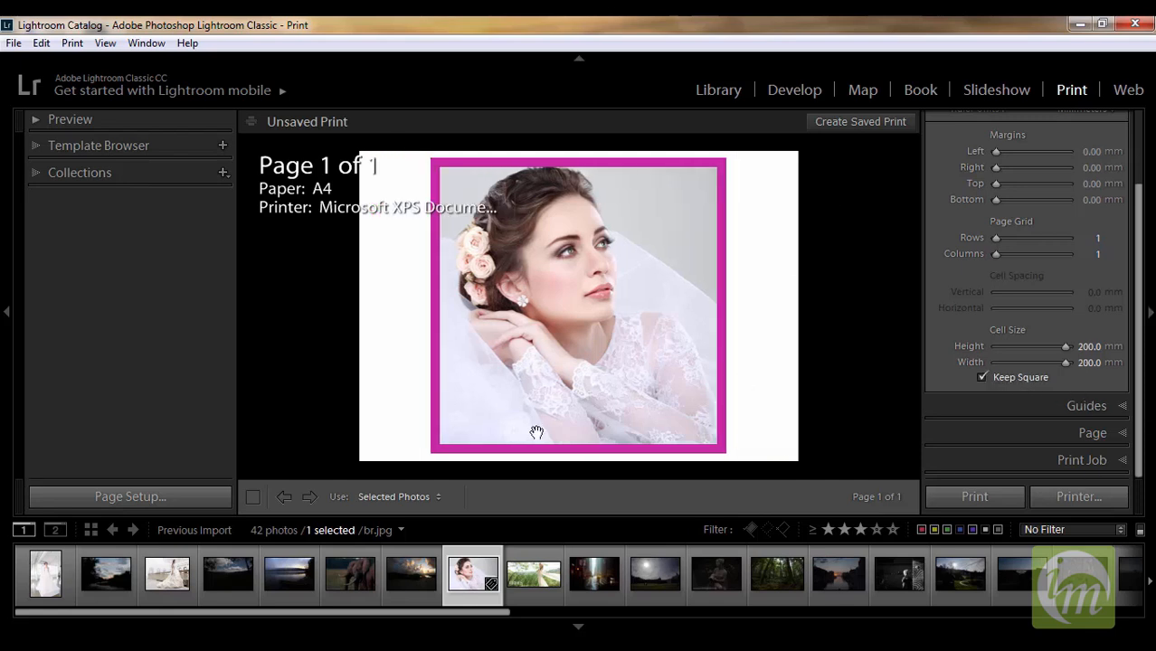
pyautogui.click(983, 377)
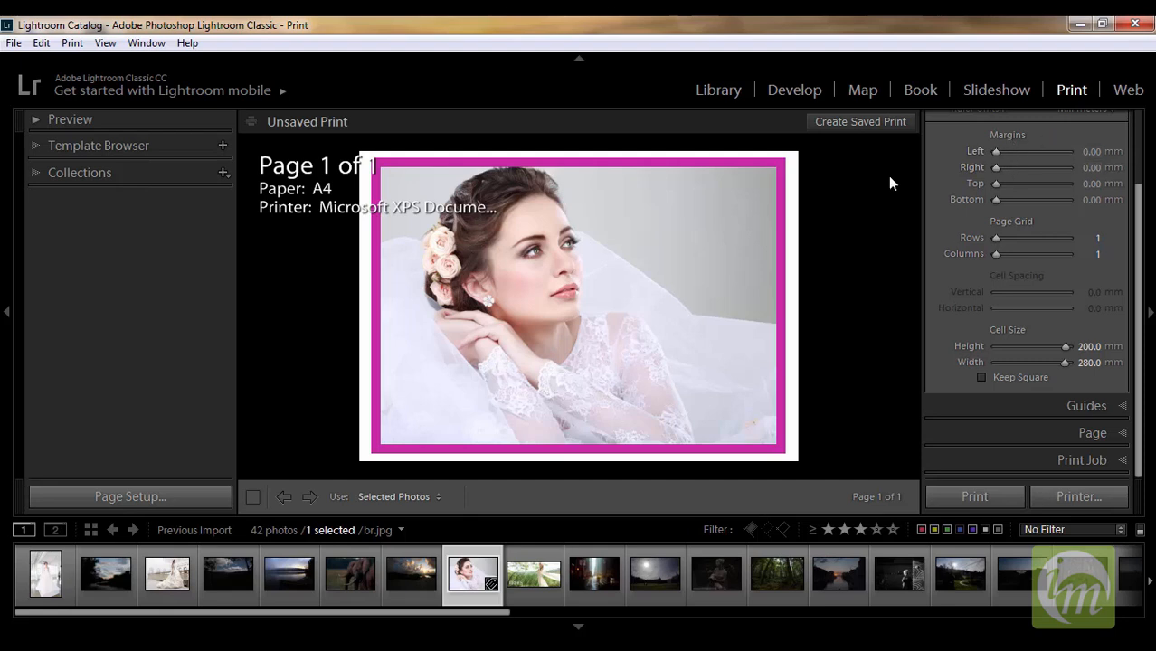
# Turn on Show Guides for the print page and hide the Rulers guide.
pyautogui.moveTo(995, 152)
pyautogui.mouseDown()
pyautogui.moveTo(1001, 168)
pyautogui.moveTo(990, 170)
pyautogui.mouseUp()
pyautogui.moveTo(1138, 312); pyautogui.dragTo(1127, 226)
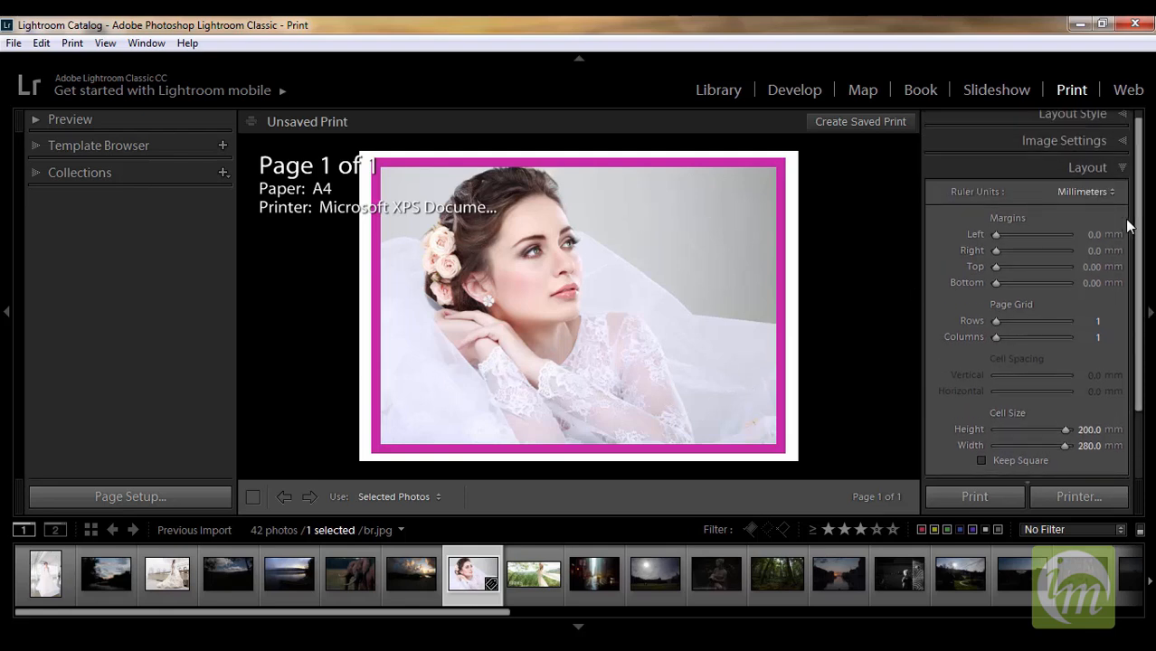
pyautogui.click(1083, 174)
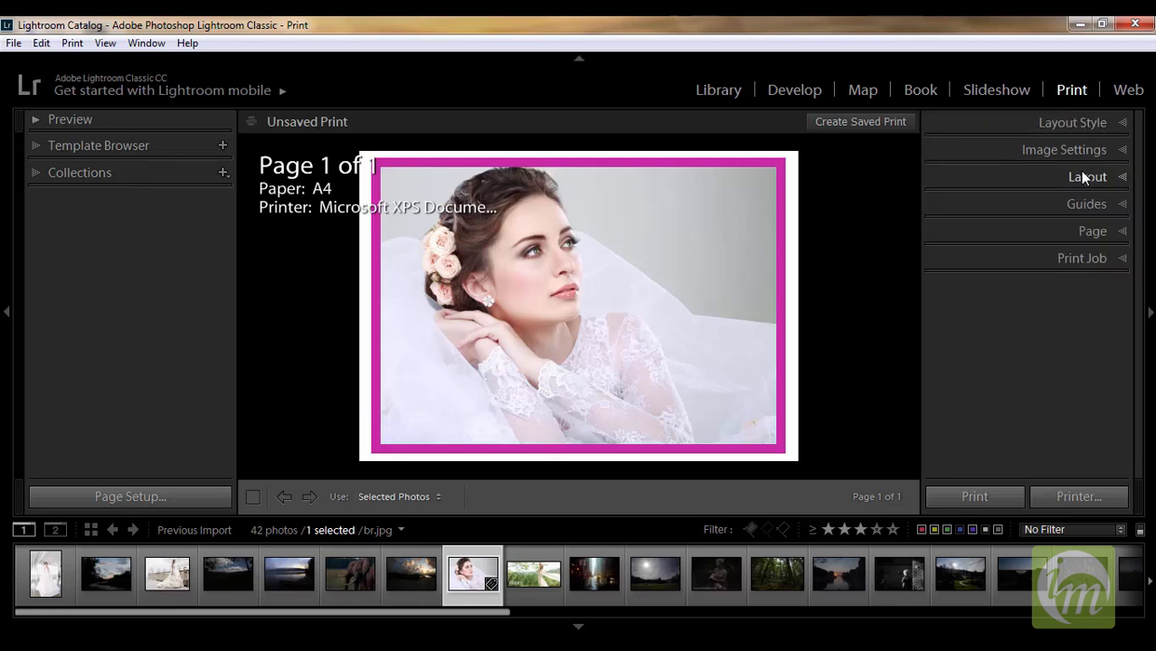
pyautogui.click(1112, 206)
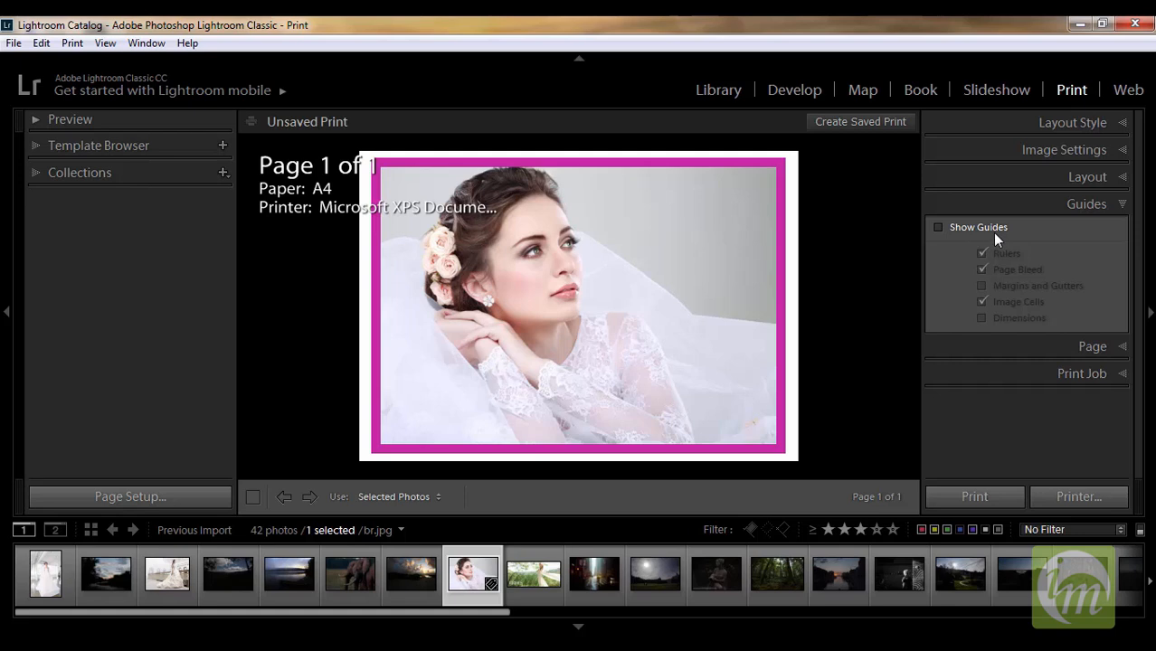
pyautogui.click(939, 227)
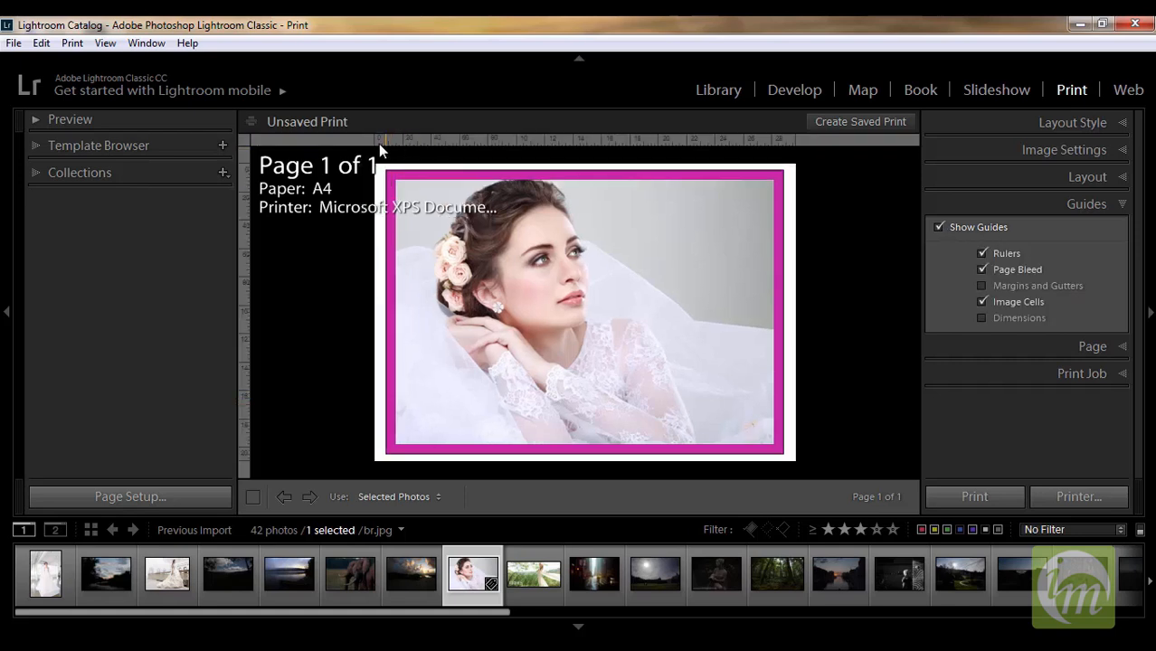
pyautogui.click(939, 228)
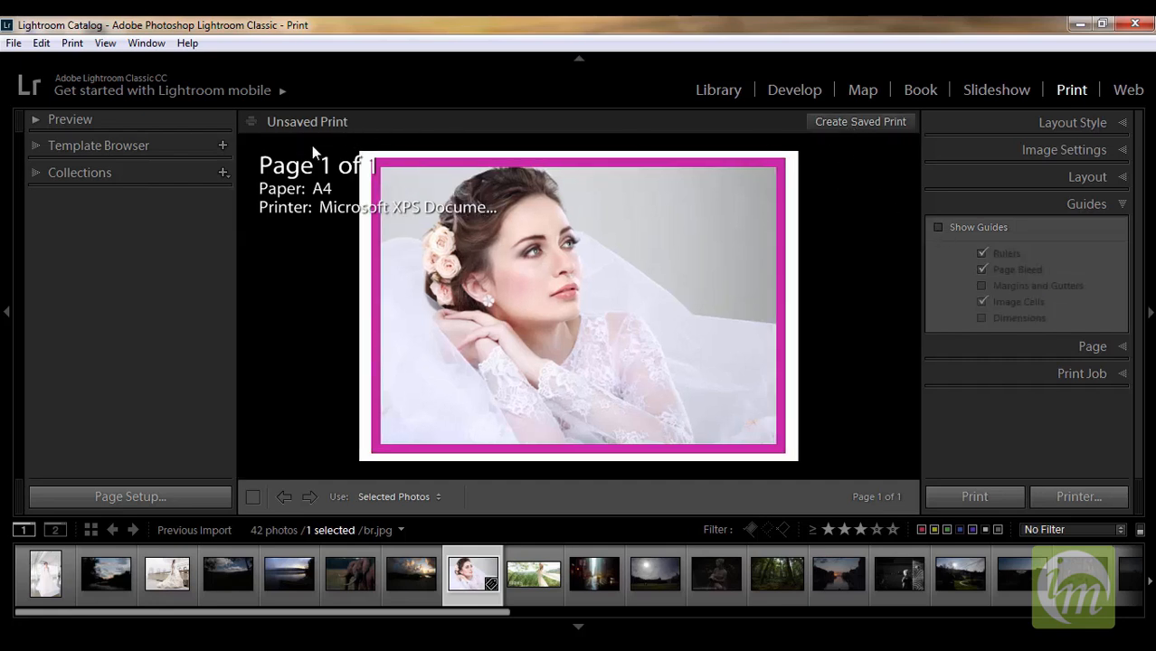
pyautogui.click(938, 227)
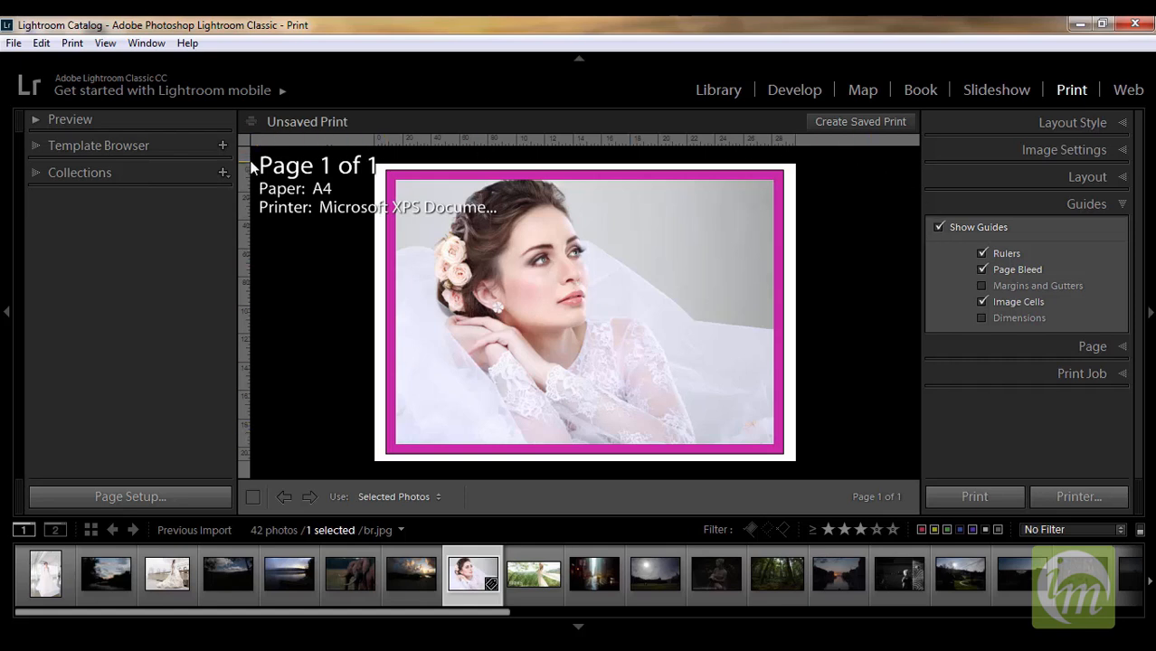
pyautogui.click(982, 253)
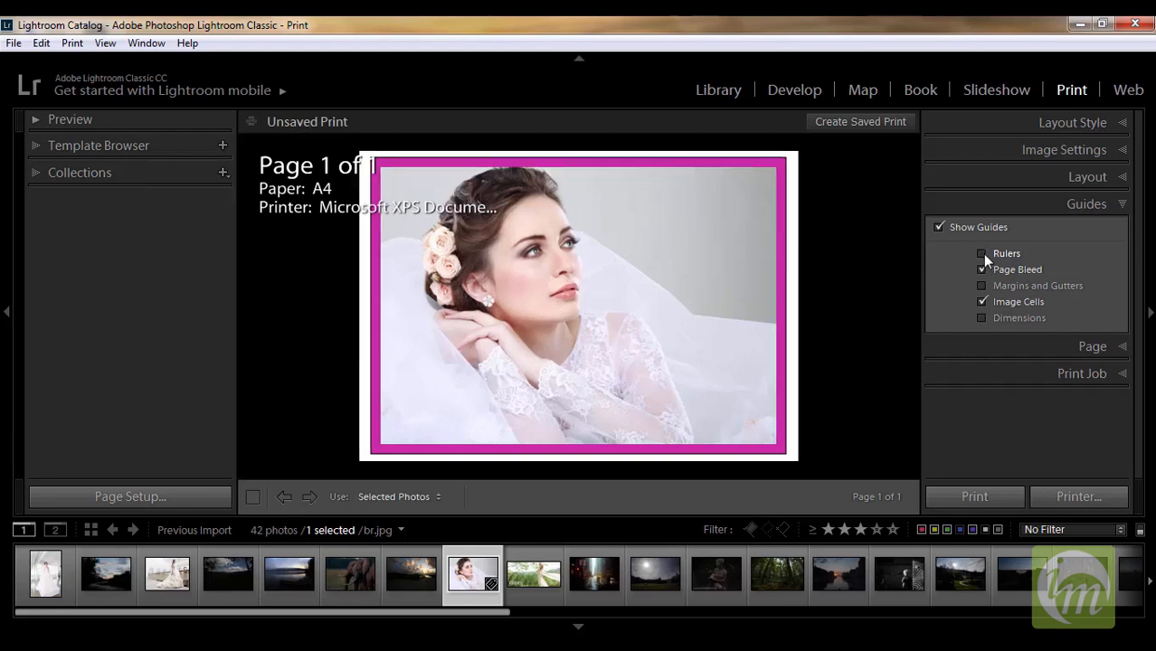
# Reduce the image cell height to about 184 mm using the margin guide, and hide the Margins and Gutters and Image Cells guides.
pyautogui.click(981, 268)
pyautogui.moveTo(789, 160); pyautogui.dragTo(791, 170)
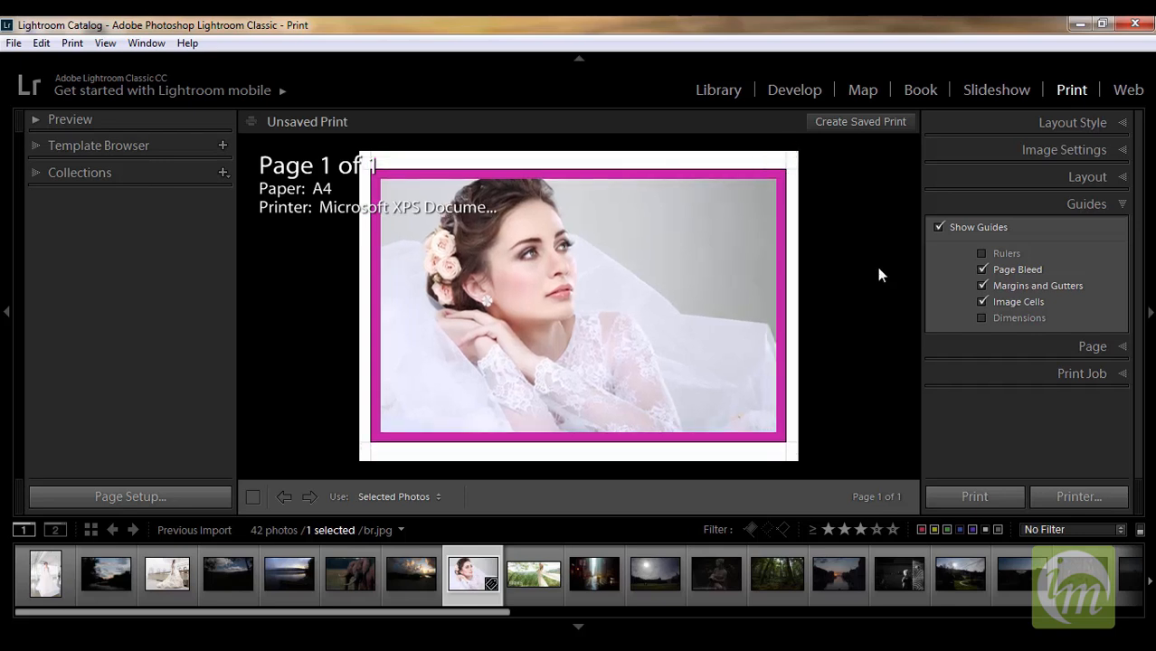
pyautogui.click(983, 285)
pyautogui.click(982, 302)
pyautogui.click(983, 302)
pyautogui.click(982, 302)
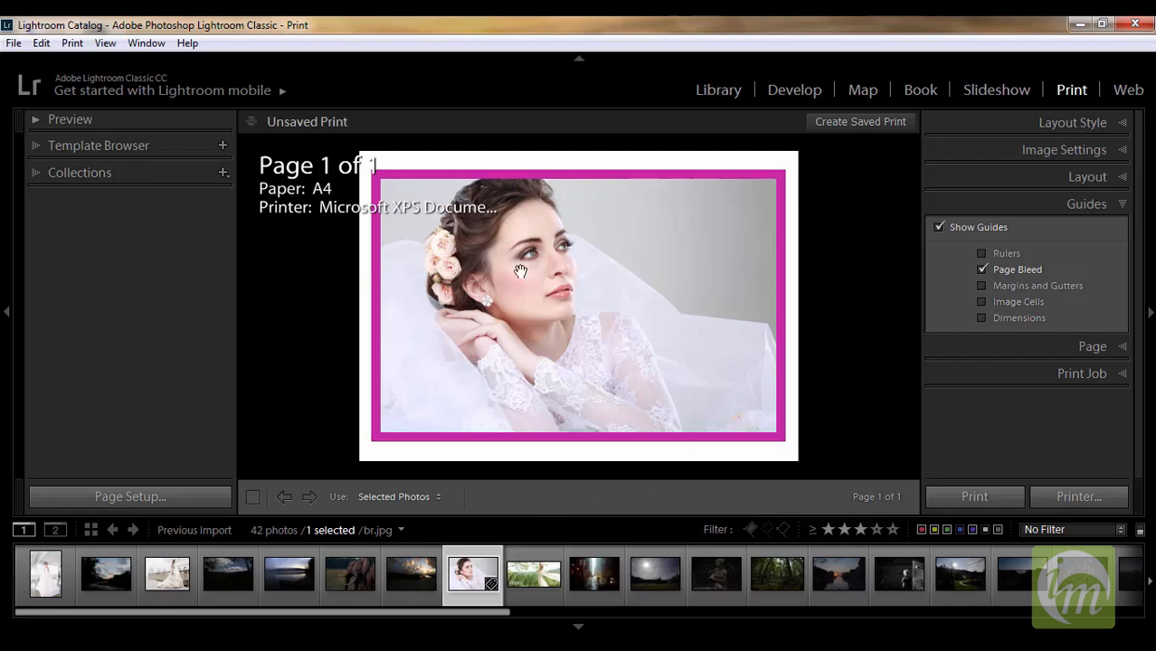
# Show the Dimensions, Image Cells, and Margins and Gutters guides on the page.
pyautogui.click(980, 318)
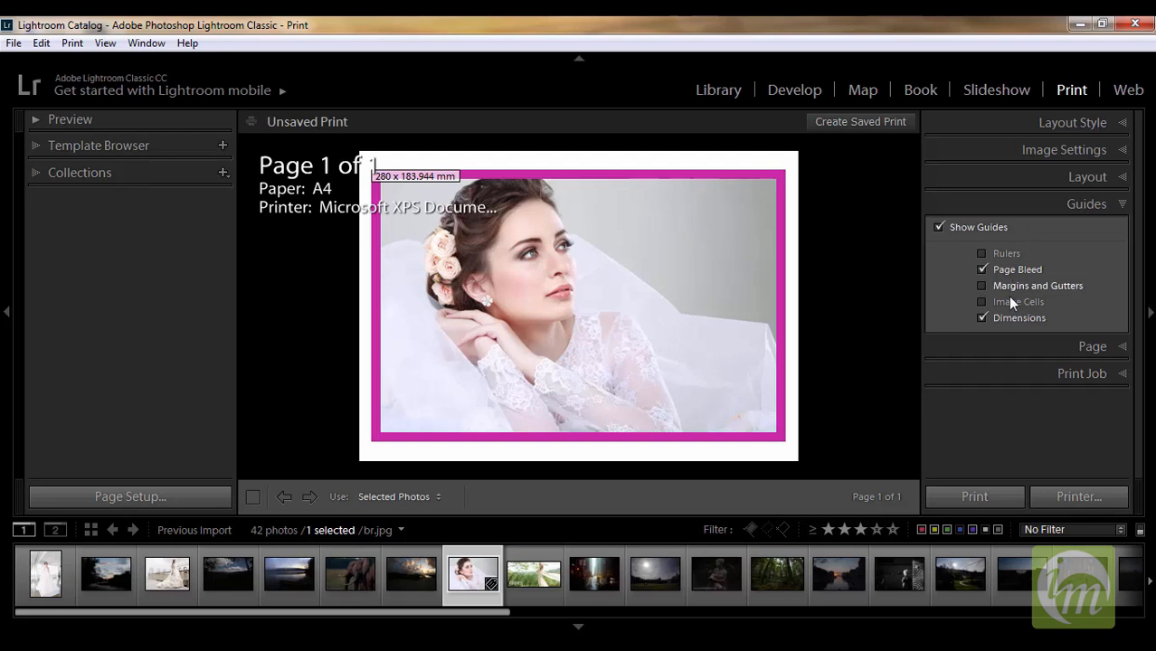
pyautogui.click(982, 301)
pyautogui.click(982, 285)
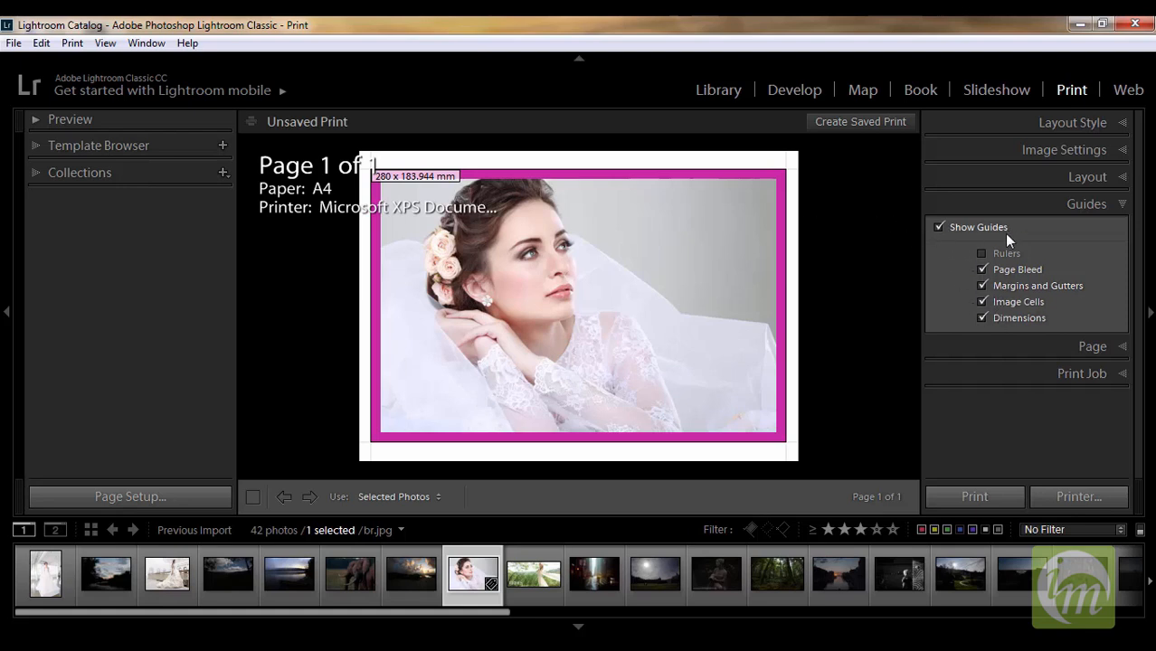
# Turn off Show Guides to hide all guides on the page.
pyautogui.click(1090, 204)
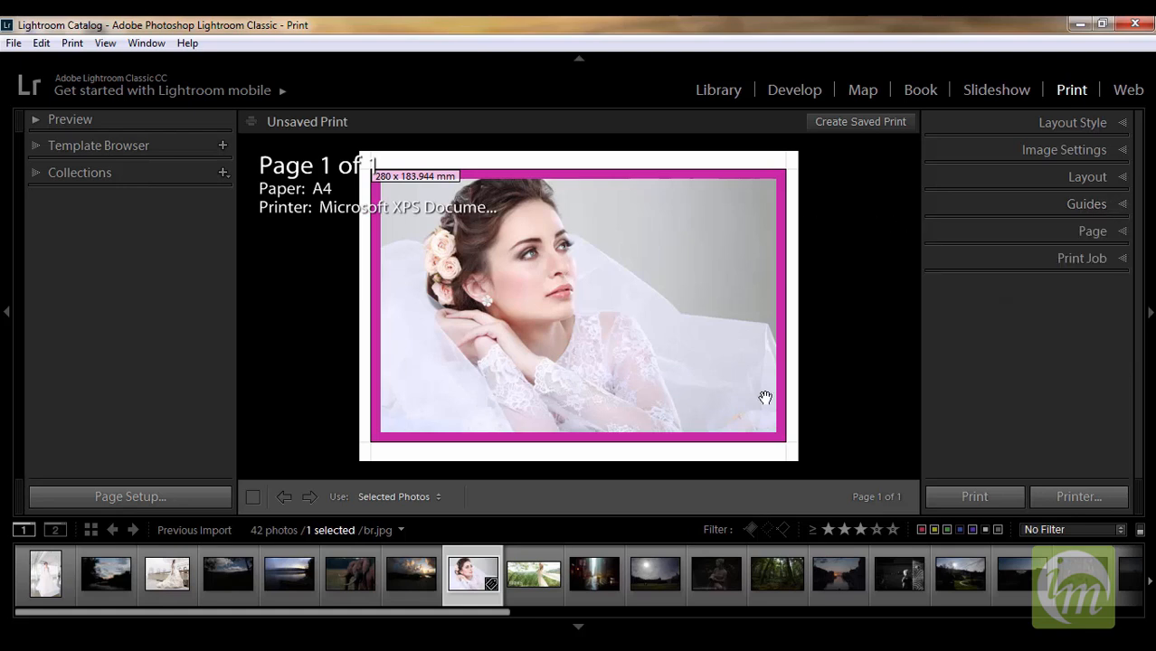
pyautogui.click(1106, 206)
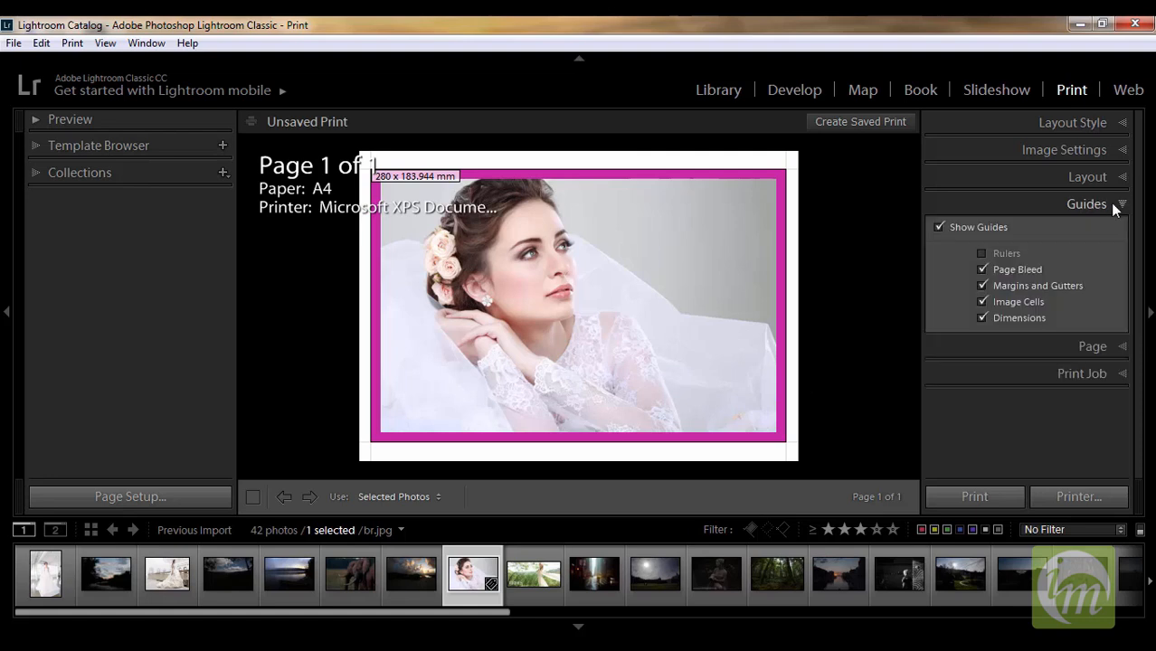
pyautogui.click(939, 227)
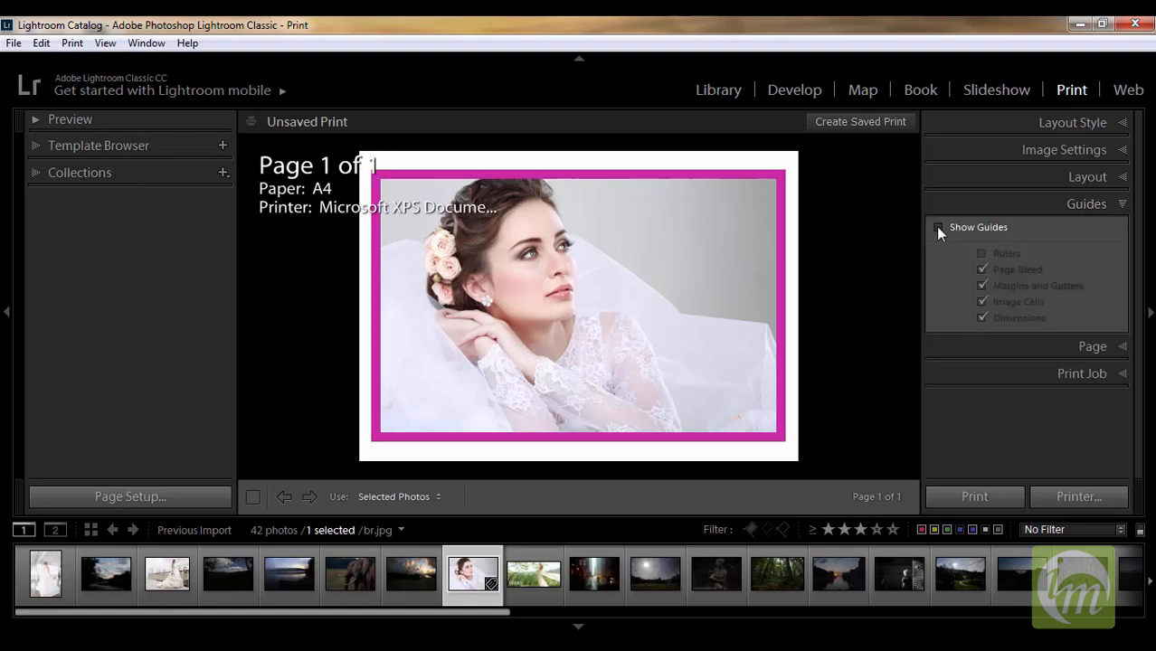
pyautogui.click(1123, 205)
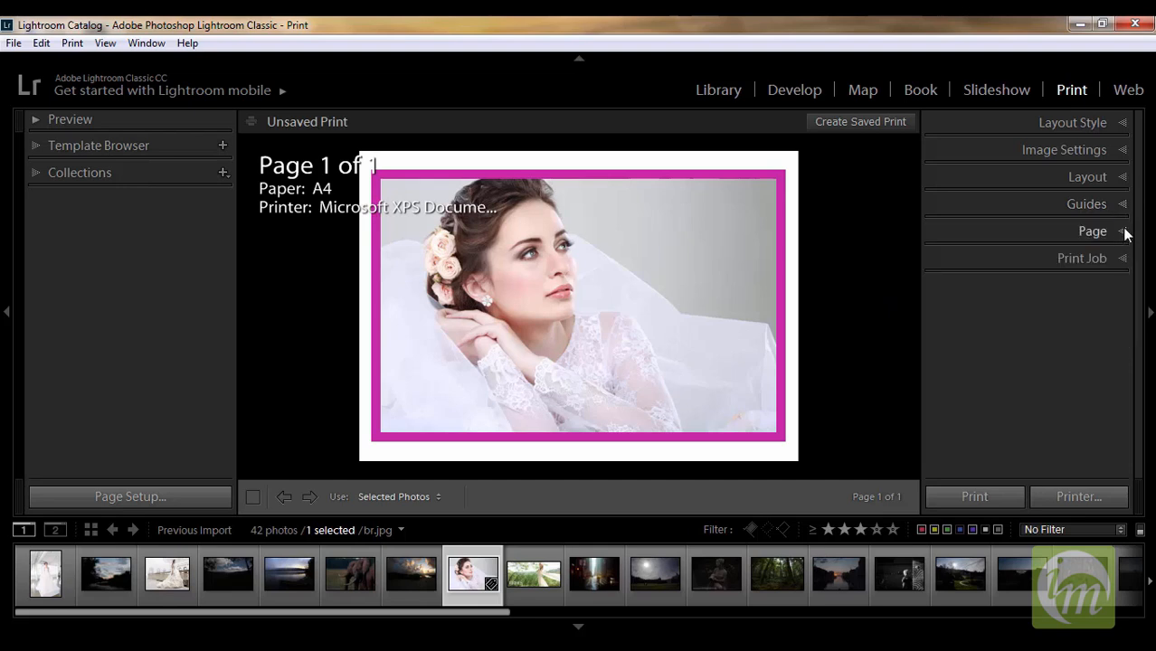
# Turn on Page Background Color and try blue, ending on a light green with H 129, S 75, L 69.
pyautogui.click(1123, 231)
pyautogui.scroll(-1, 1139, 304)
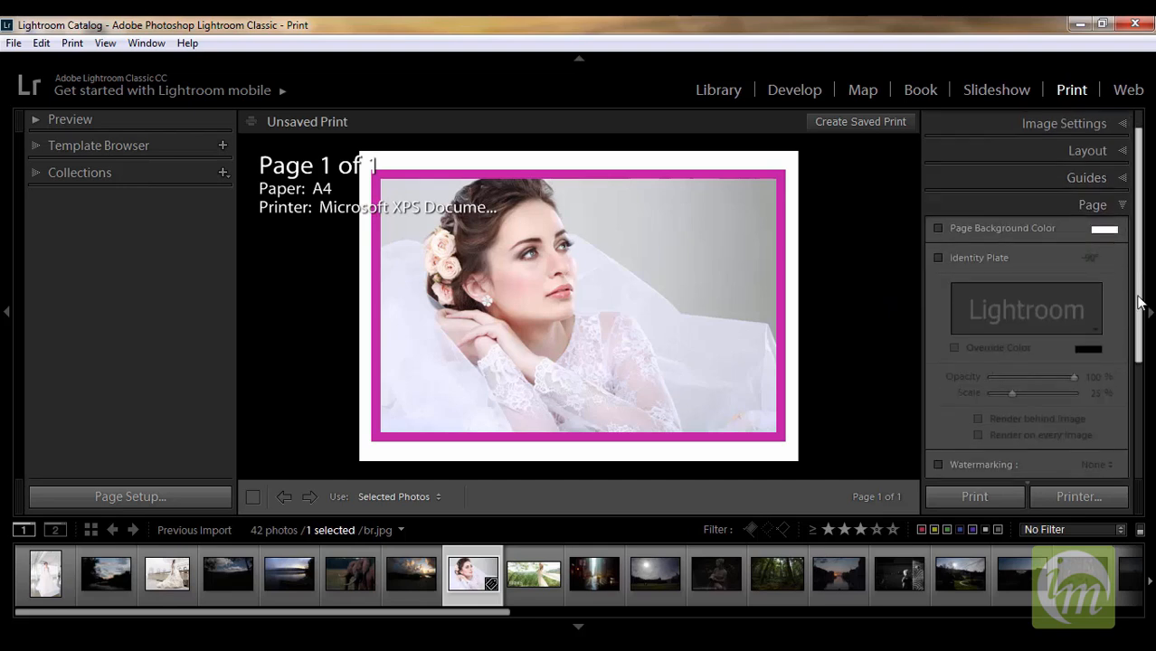
pyautogui.scroll(-2, 1140, 304)
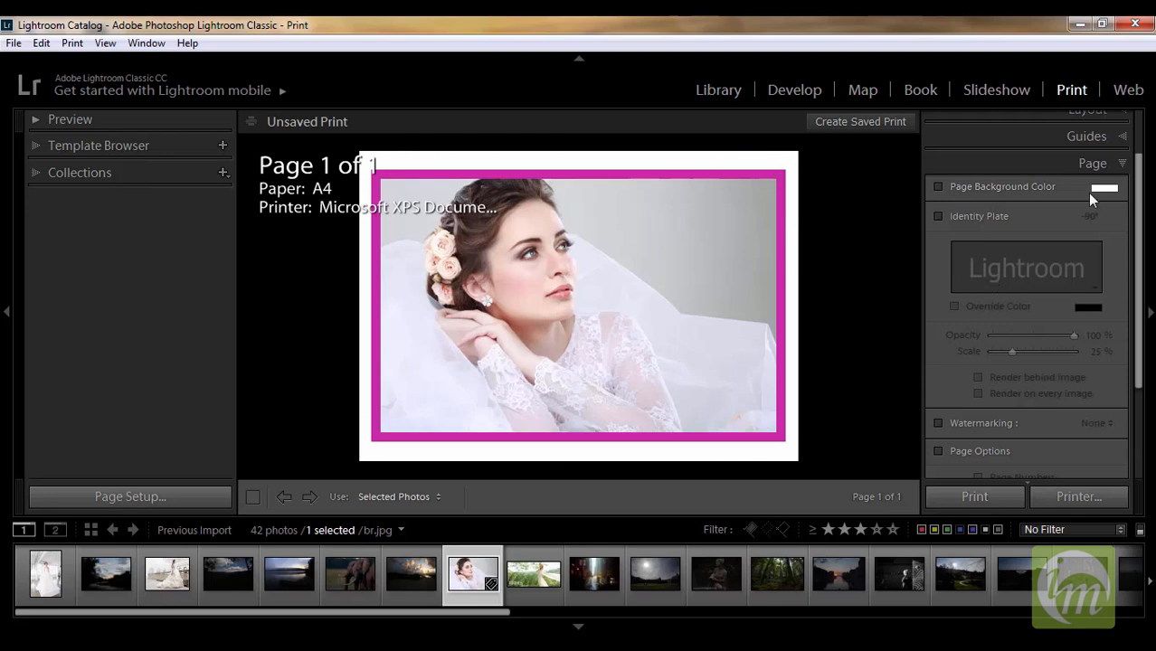
pyautogui.click(939, 186)
pyautogui.click(1103, 188)
pyautogui.click(1051, 210)
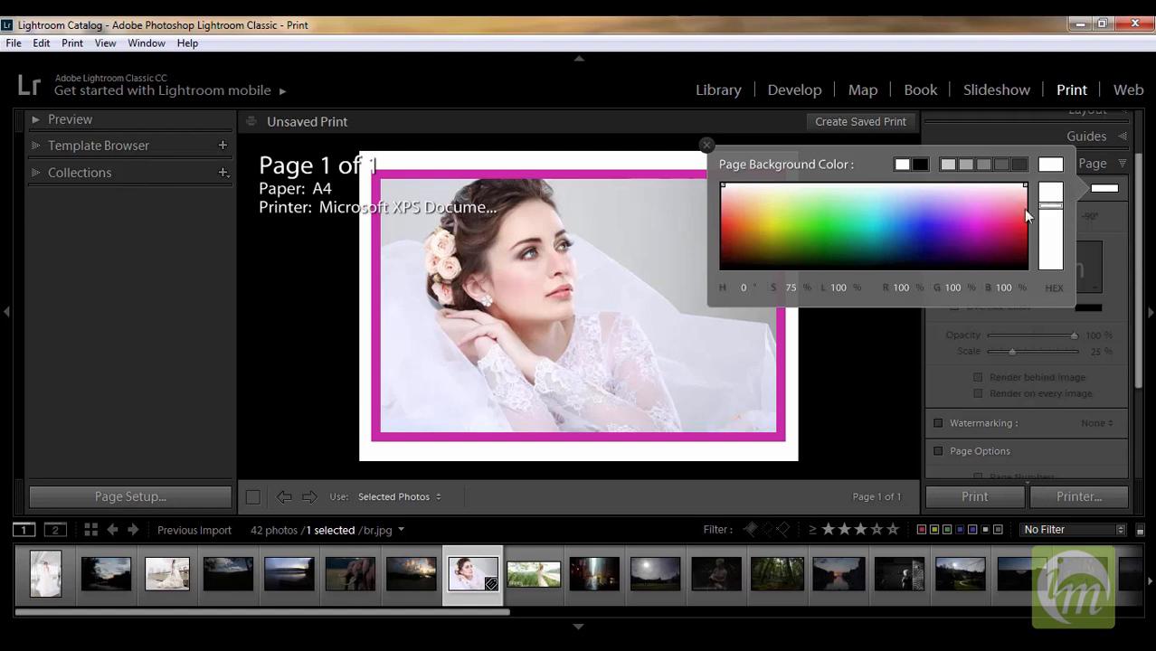
pyautogui.click(929, 227)
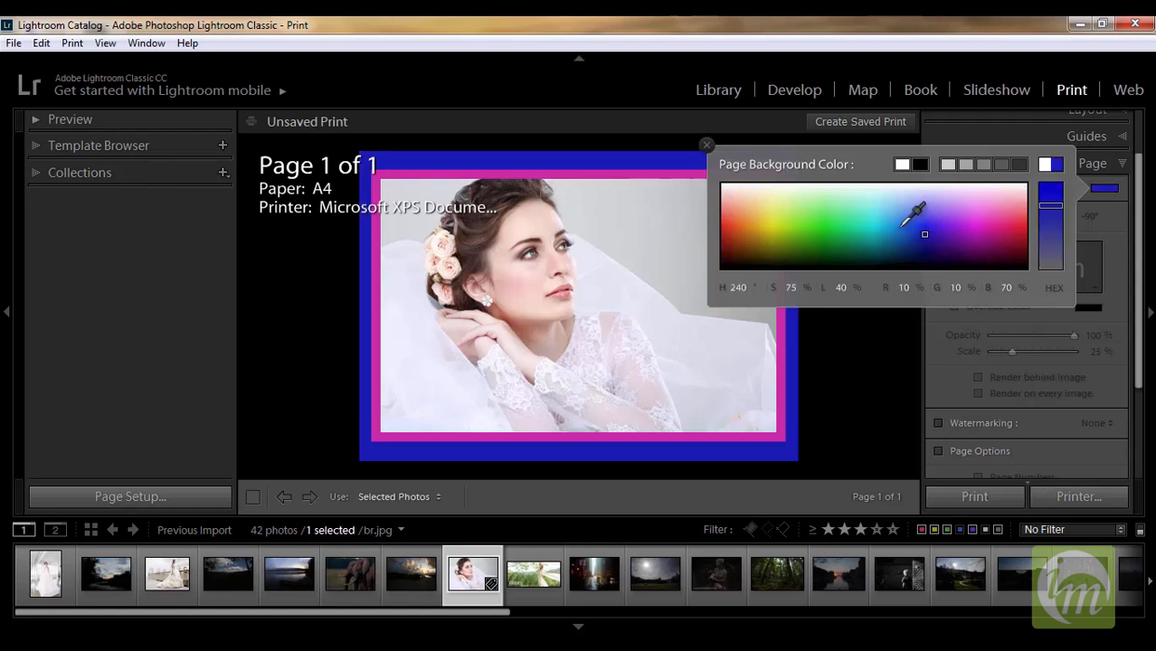
pyautogui.click(899, 227)
pyautogui.moveTo(882, 210); pyautogui.dragTo(826, 219)
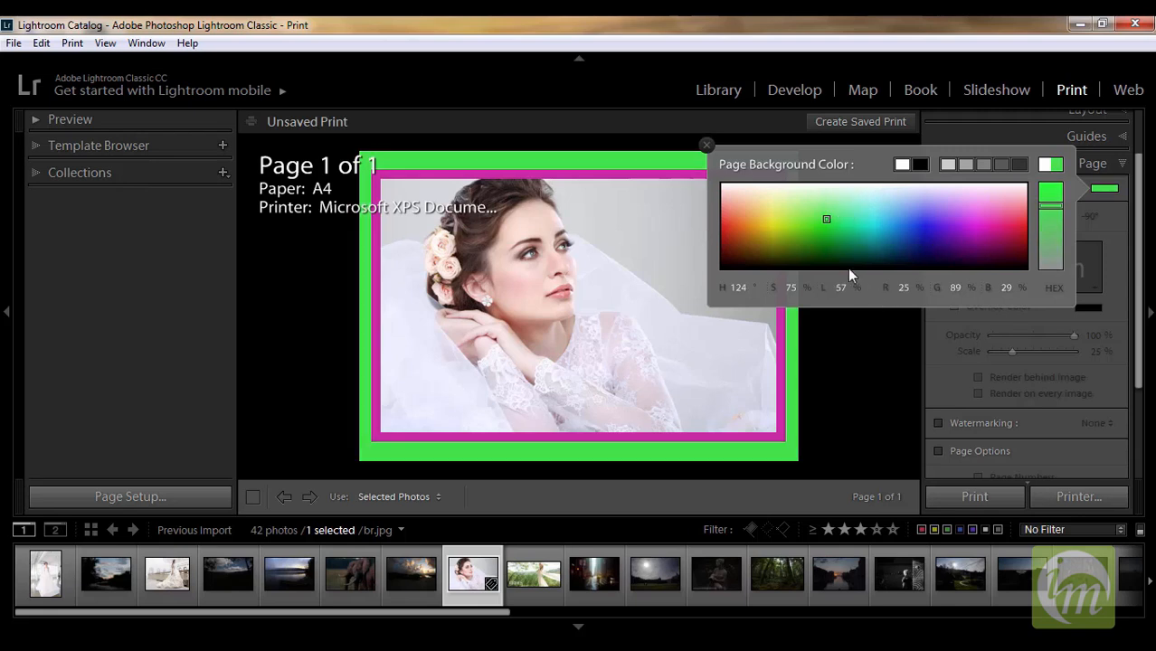
pyautogui.click(831, 209)
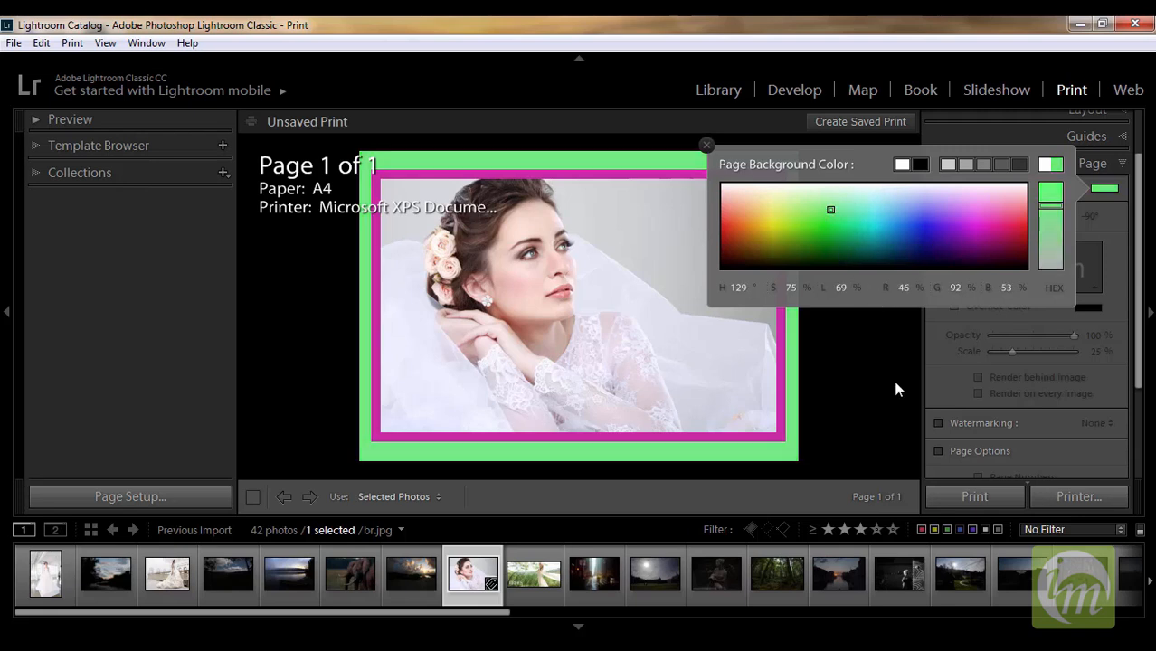
pyautogui.click(885, 357)
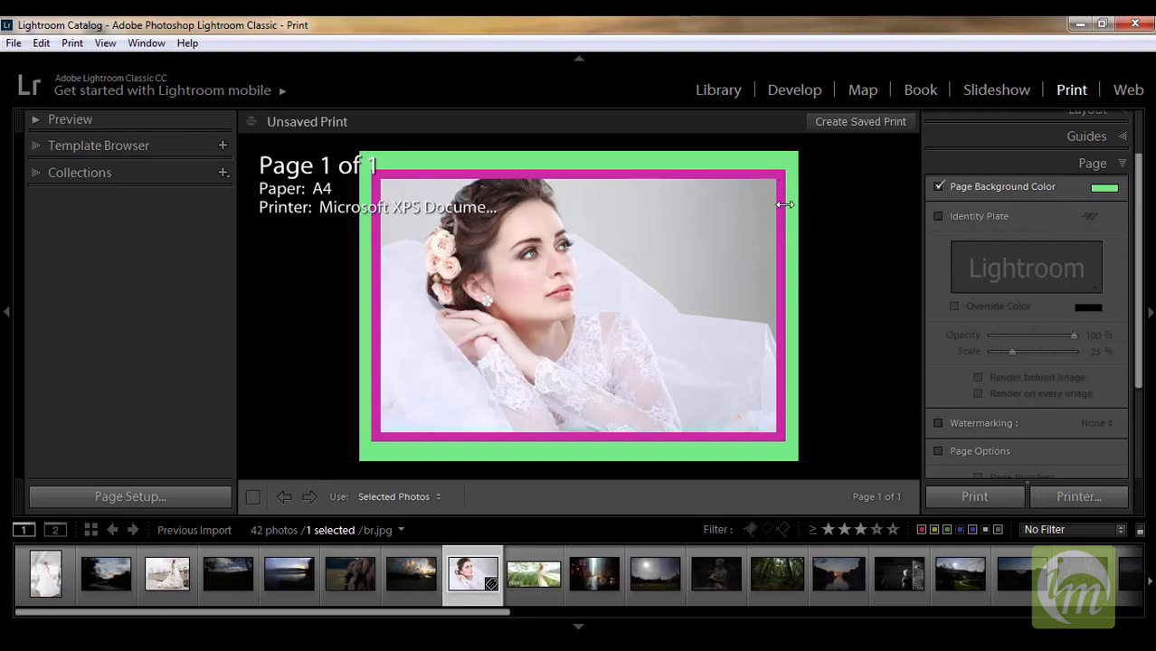
# Set the page background color to white and turn off Page Background Color.
pyautogui.click(1105, 188)
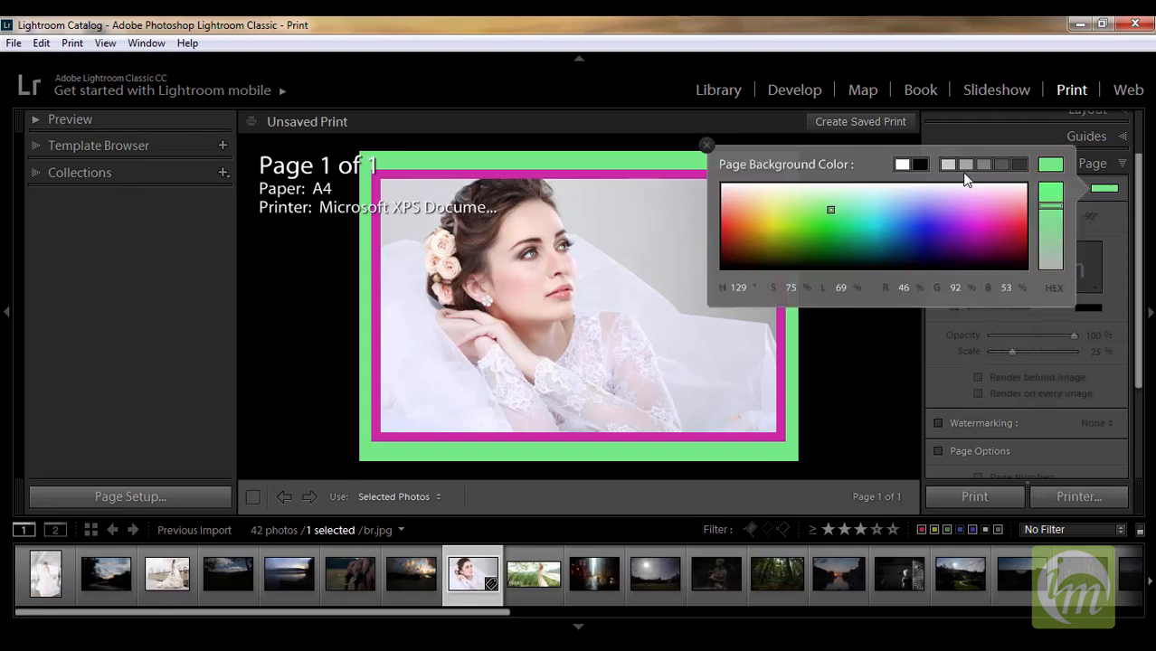
pyautogui.click(902, 164)
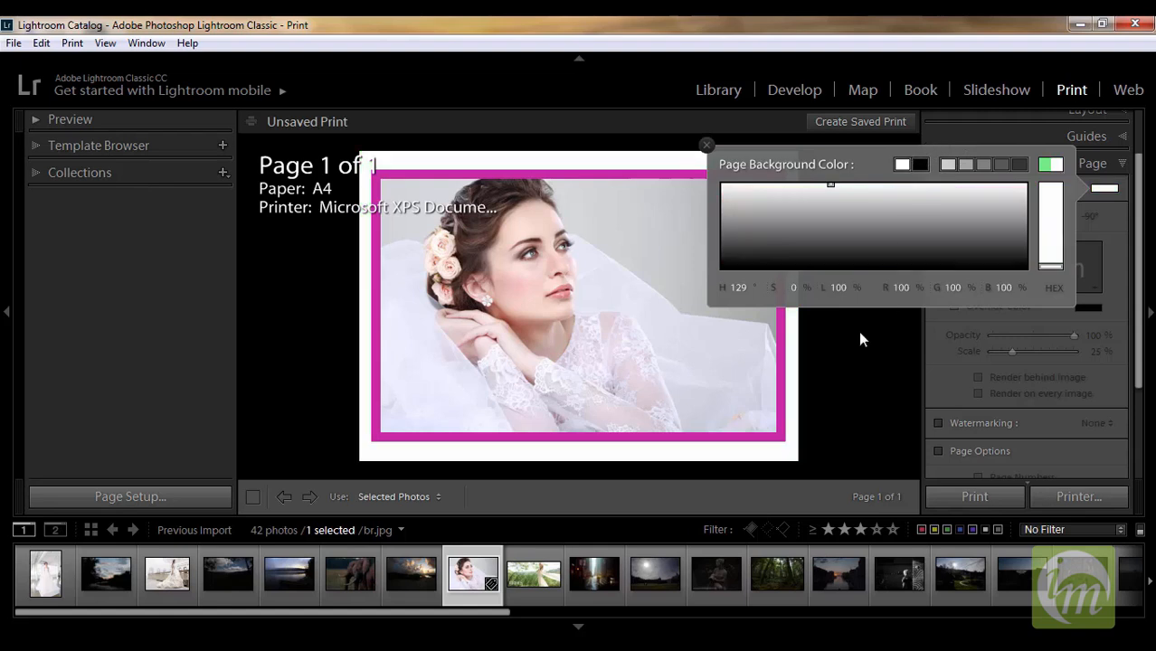
pyautogui.click(860, 339)
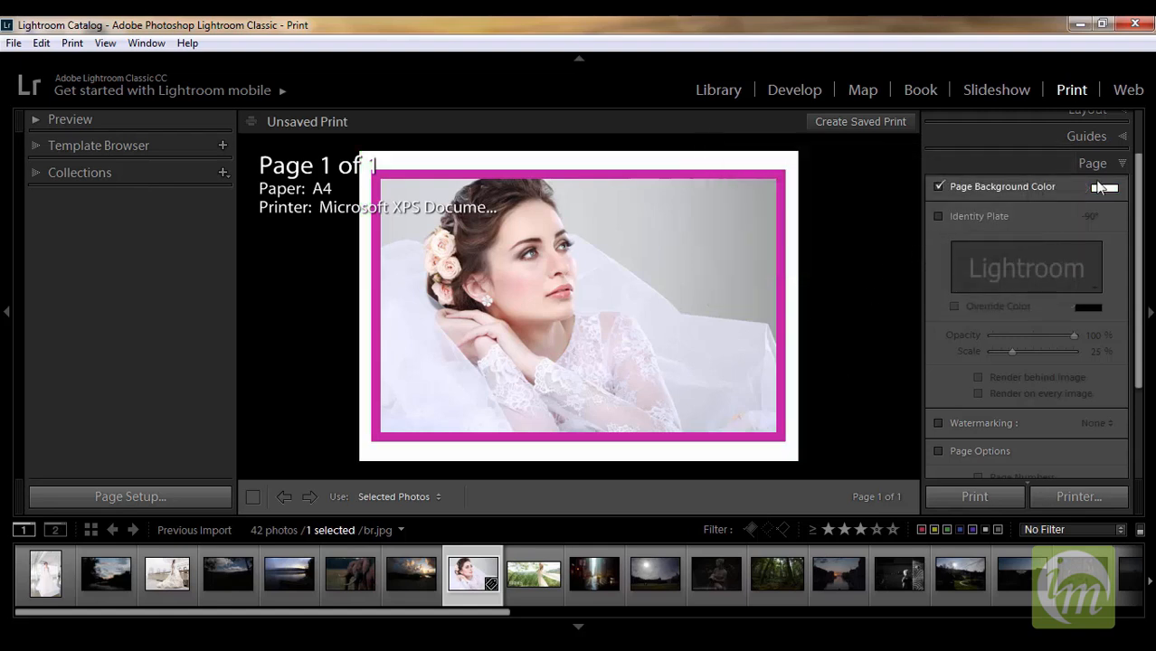
pyautogui.click(939, 187)
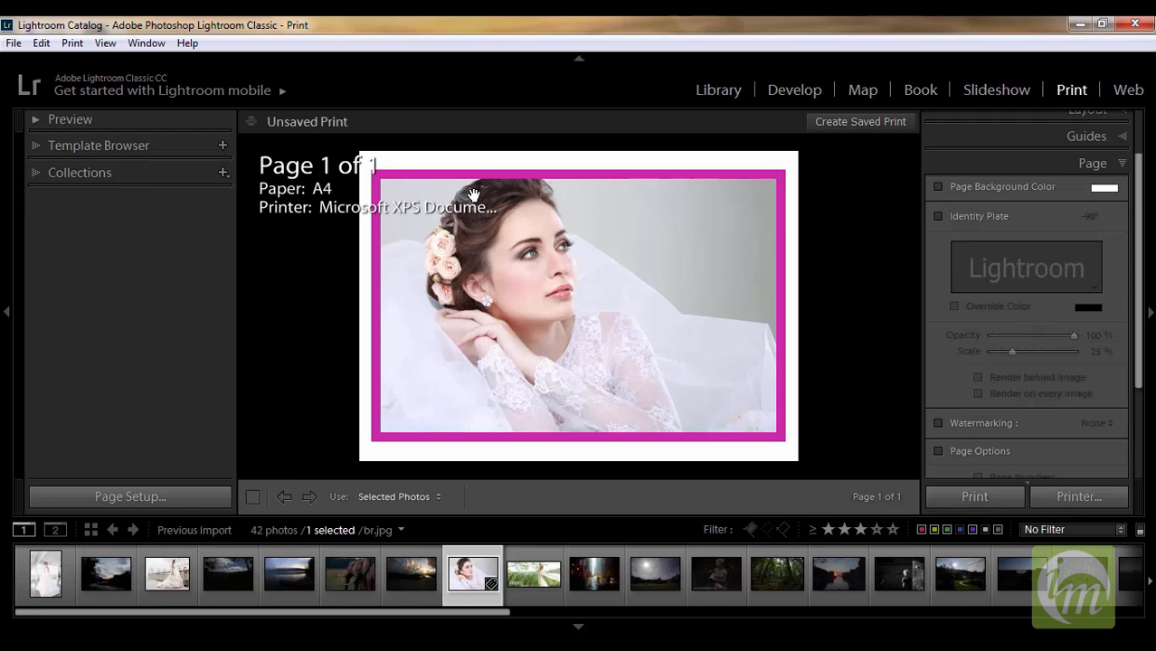
# Turn on the Identity Plate, move it to the photo's lower-right area and scale it to 12%.
pyautogui.click(938, 217)
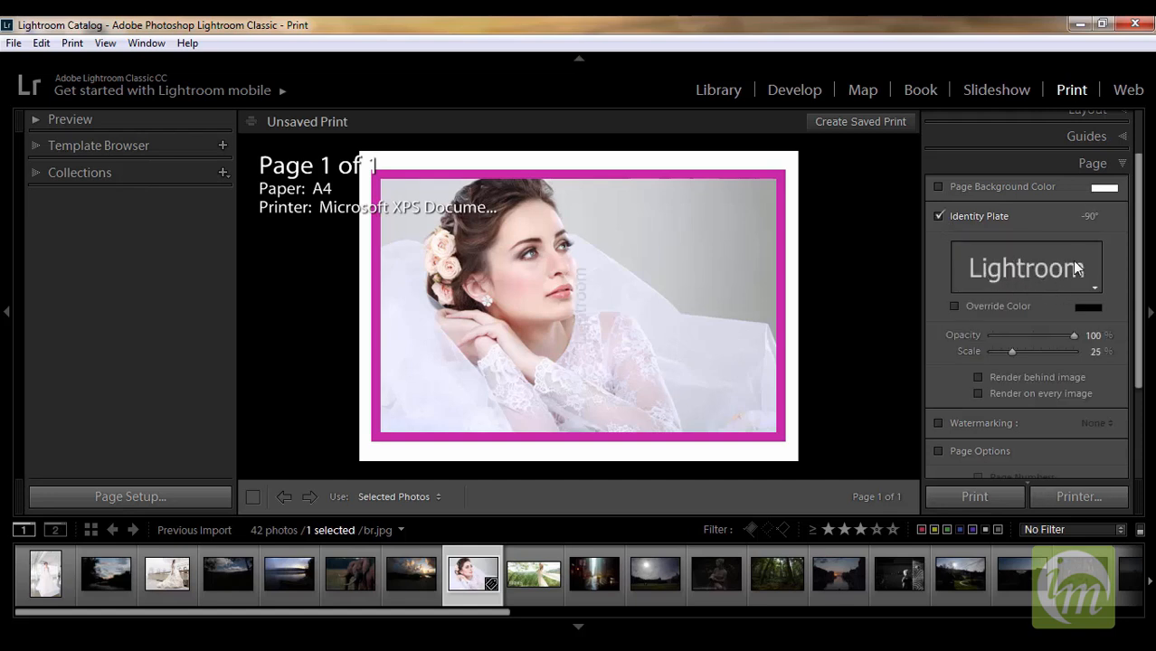
pyautogui.click(586, 301)
pyautogui.moveTo(586, 301); pyautogui.dragTo(751, 351)
pyautogui.click(691, 331)
pyautogui.click(709, 380)
# Move the identity plate to the photo's upper-right corner and enlarge it to 27% scale.
pyautogui.doubleClick(685, 372)
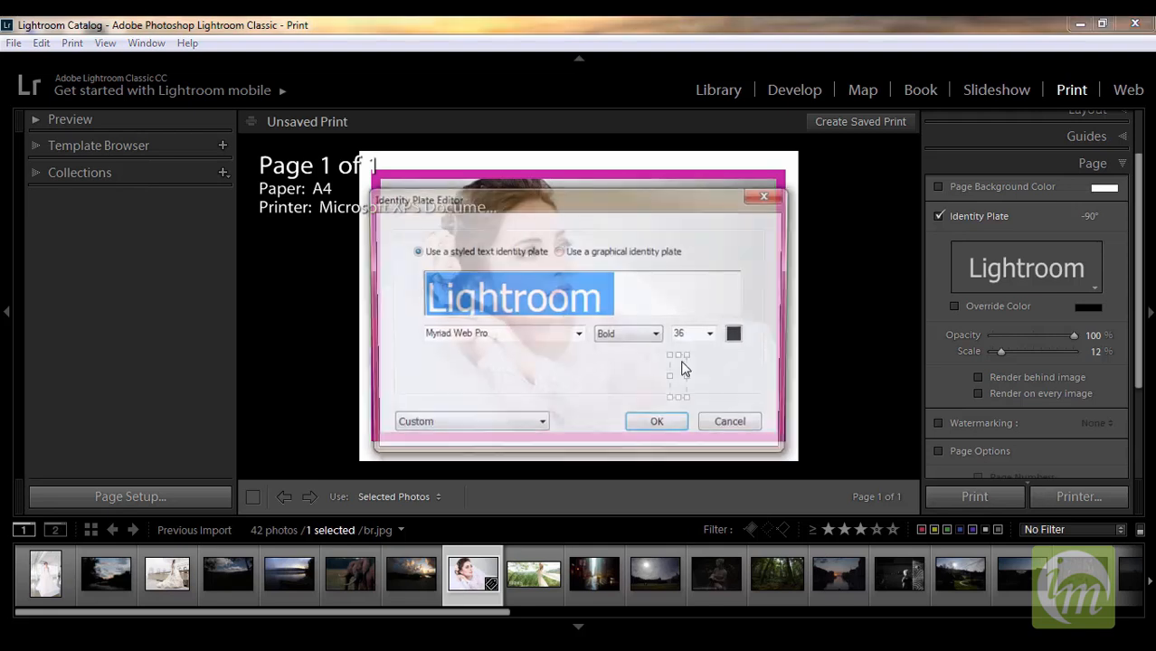
pyautogui.click(767, 196)
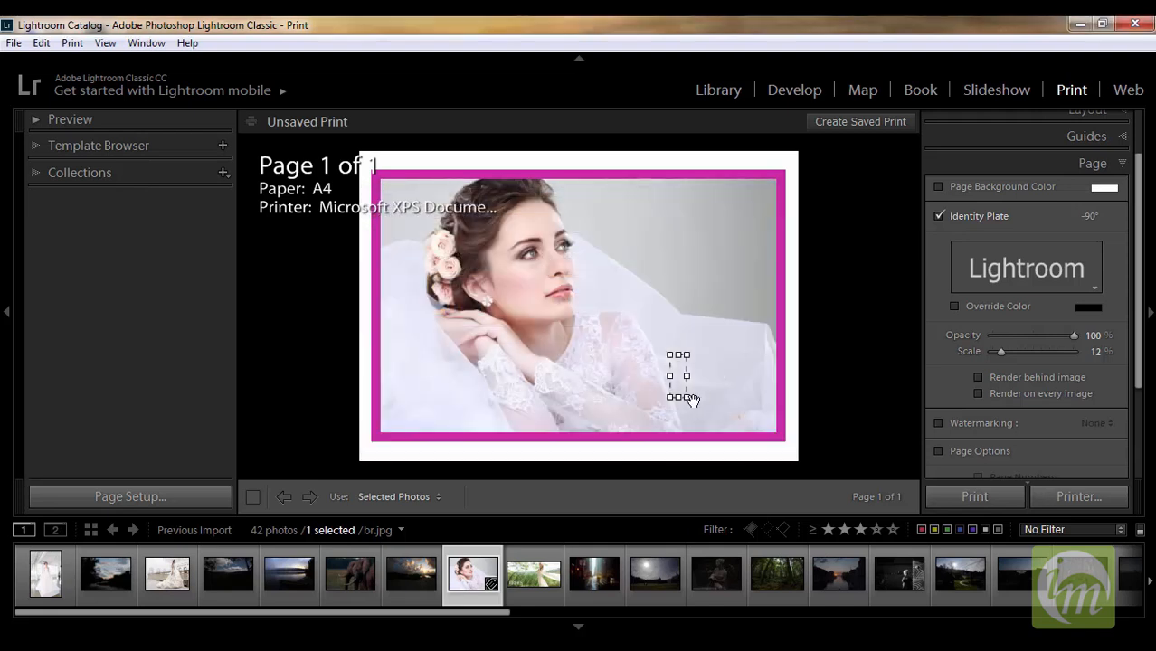
pyautogui.click(679, 376)
pyautogui.moveTo(678, 377); pyautogui.dragTo(759, 189)
# Edit the identity plate as styled text reading JPEG in Times New Roman Bold.
pyautogui.click(1092, 288)
pyautogui.click(1031, 324)
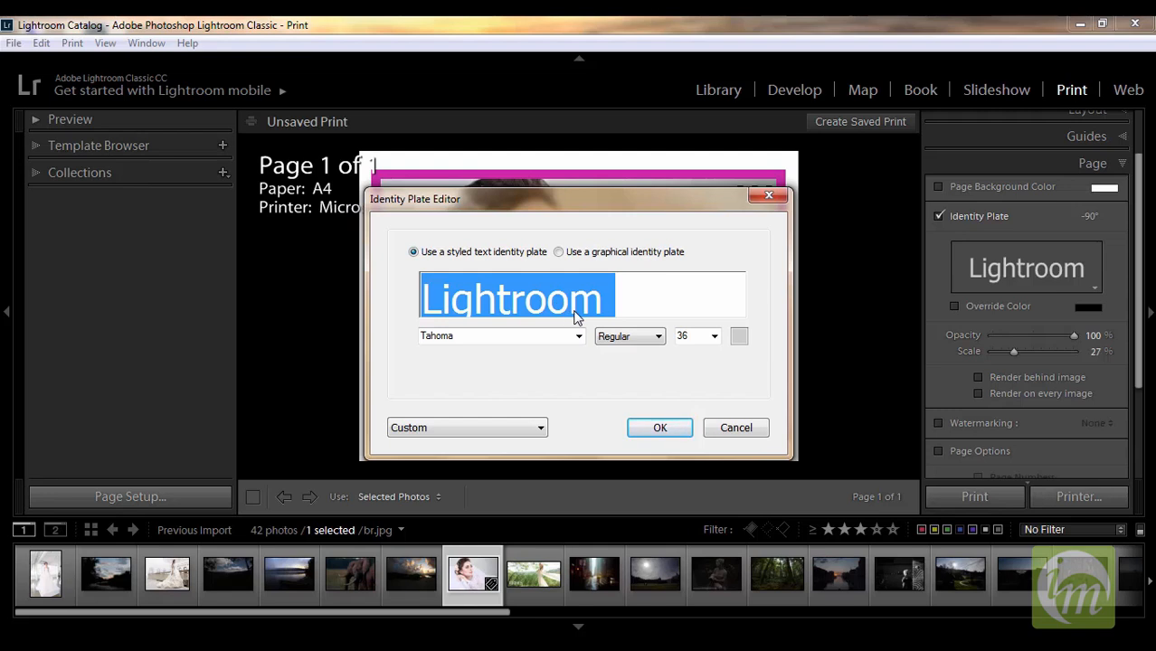
pyautogui.write('JPEG')
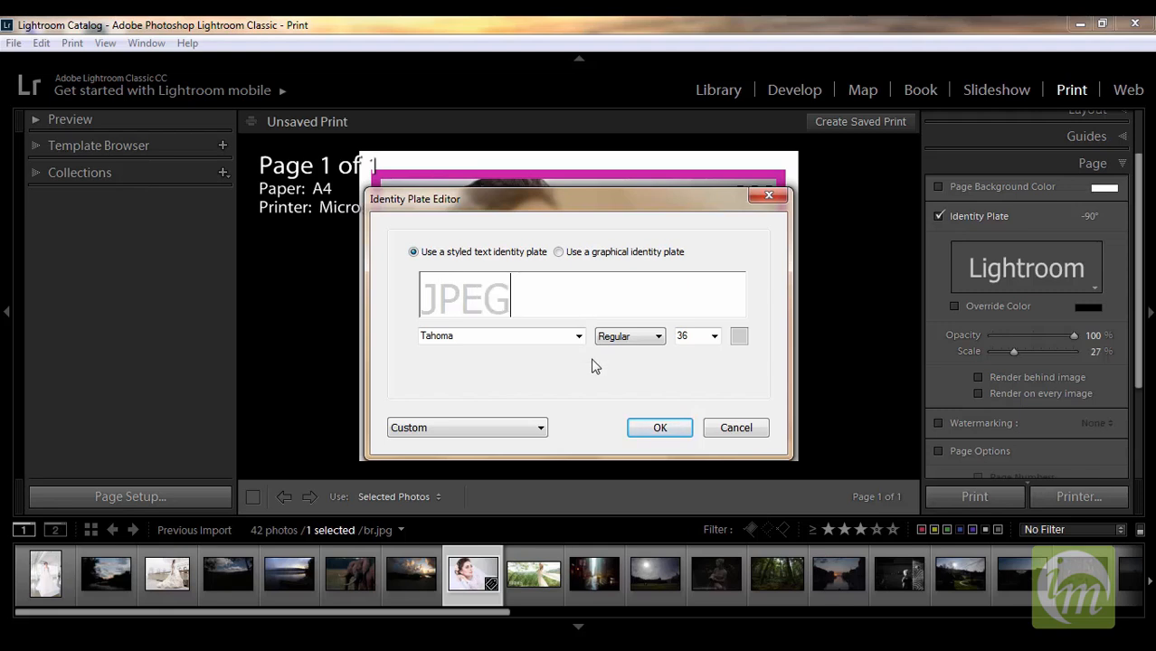
pyautogui.click(578, 337)
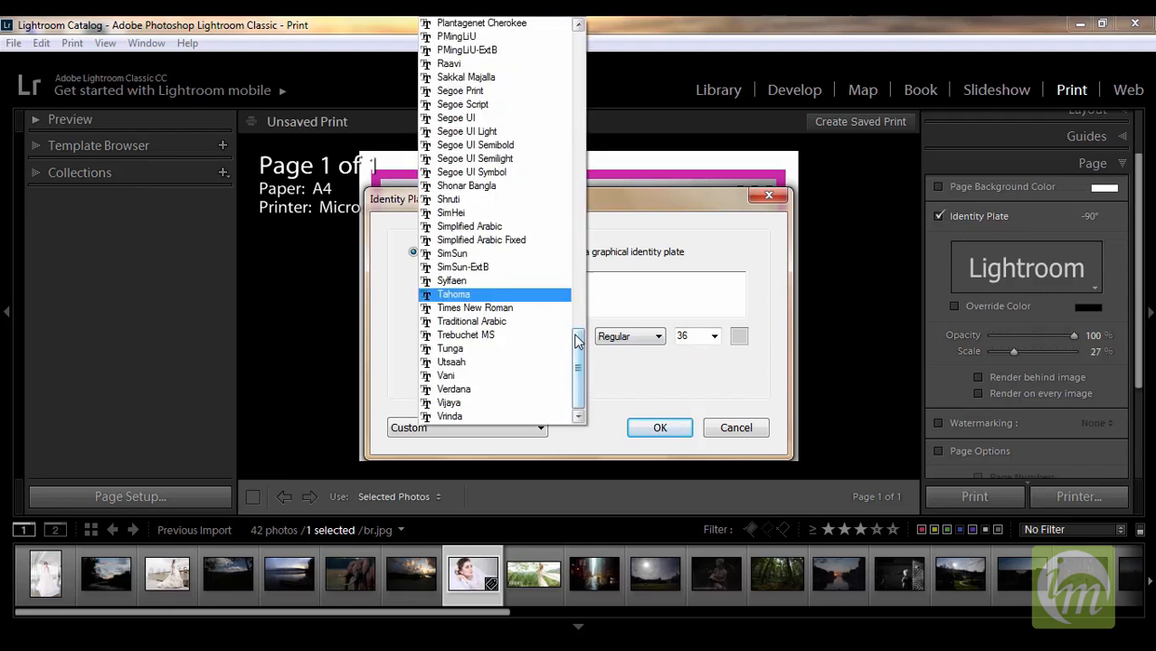
pyautogui.click(504, 310)
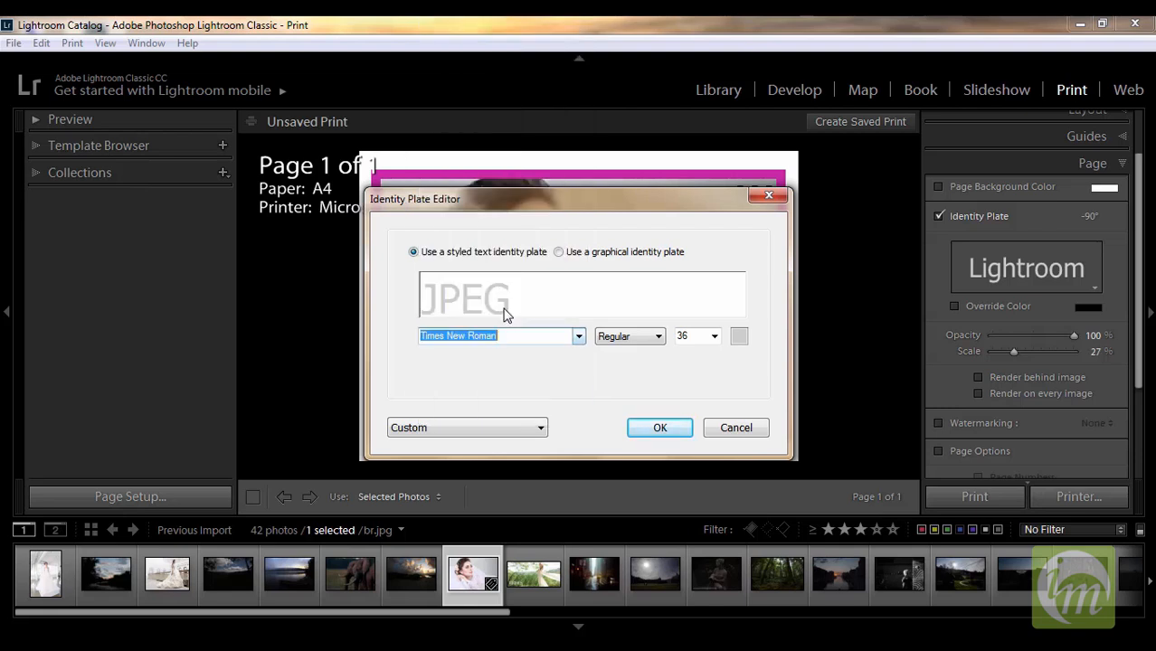
pyautogui.click(635, 340)
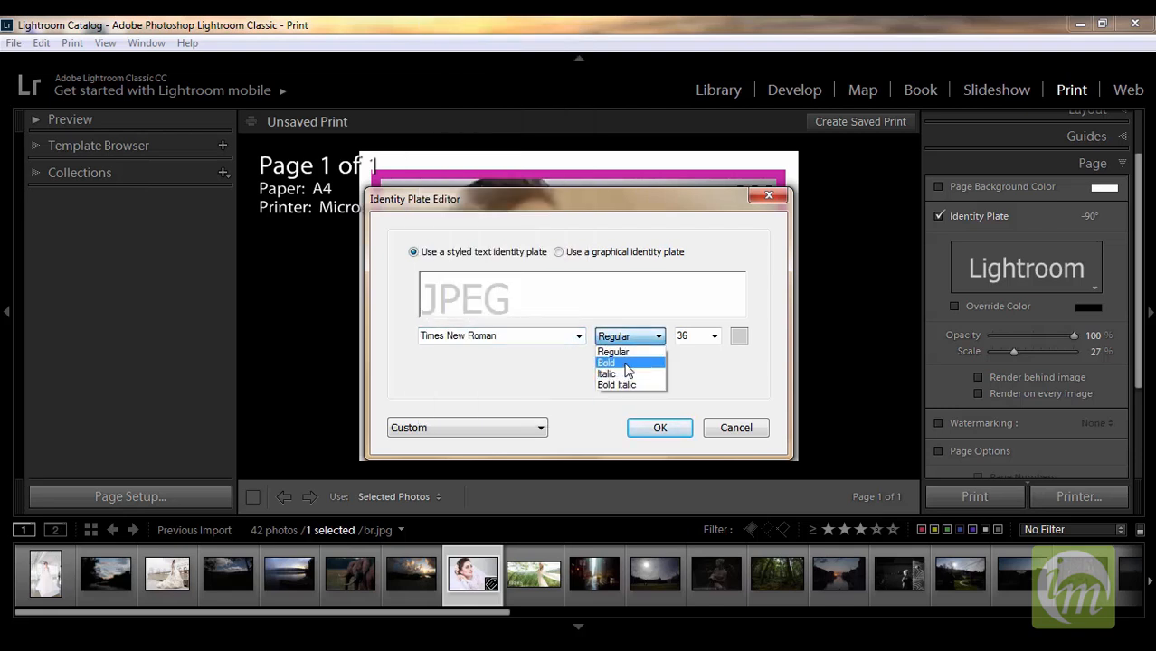
pyautogui.click(626, 363)
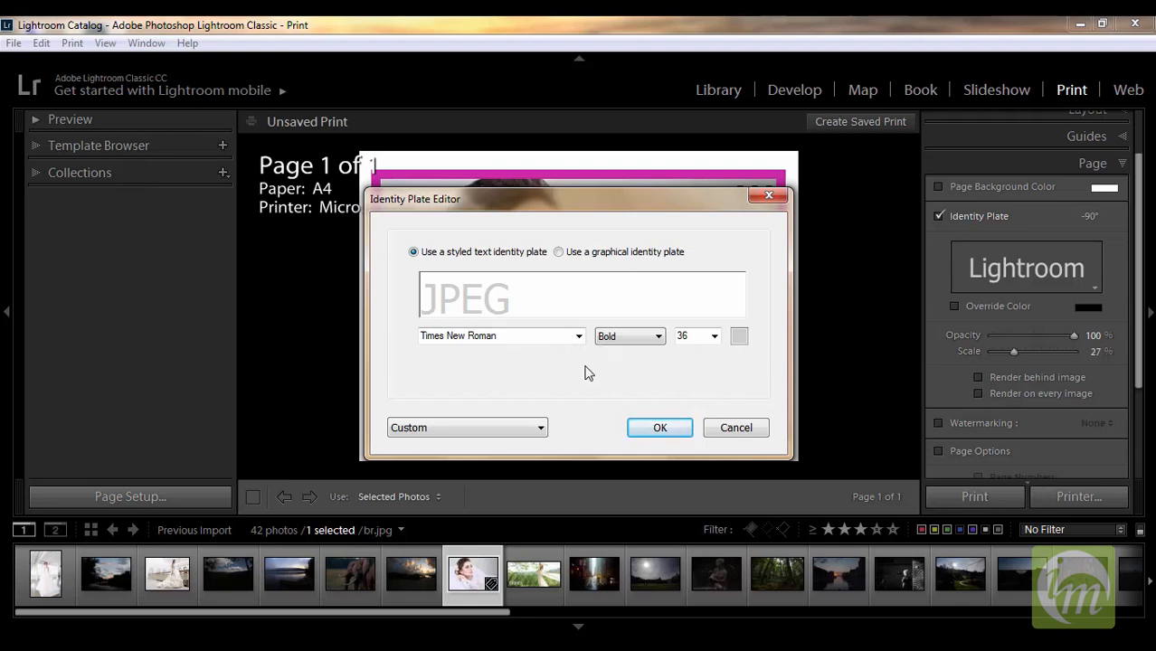
# Switch to a graphical identity plate using the penguins picture from the Pictures library, and shift it slightly inward from the photo's right edge.
pyautogui.click(558, 253)
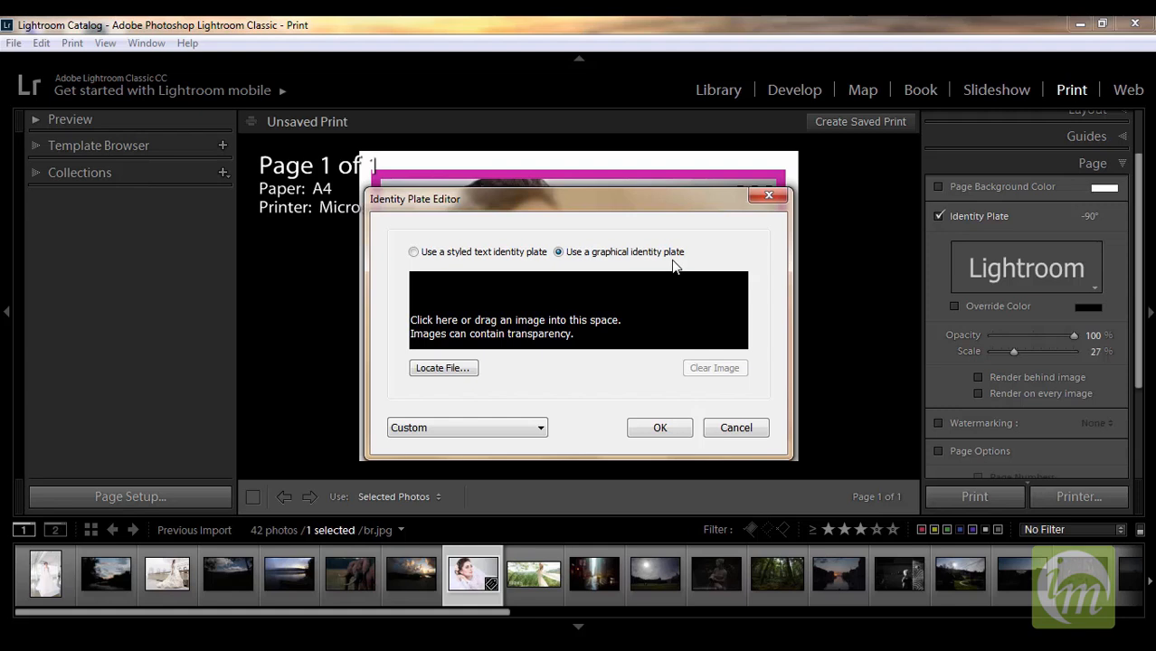
pyautogui.click(443, 368)
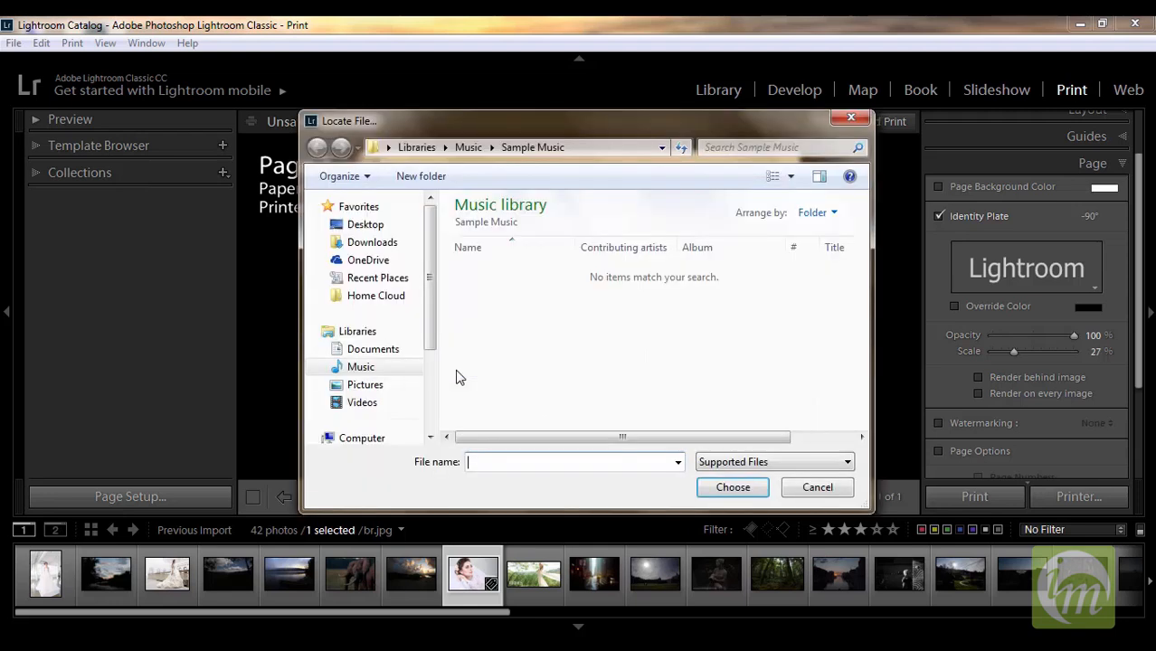
pyautogui.click(366, 384)
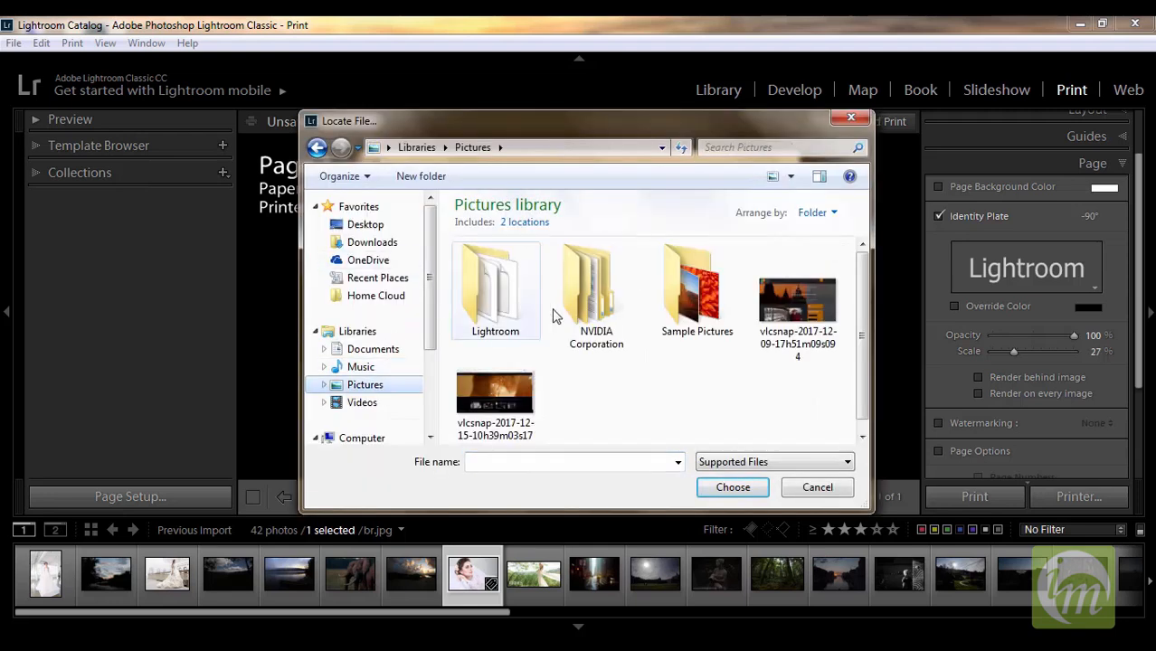
pyautogui.click(703, 385)
pyautogui.click(731, 489)
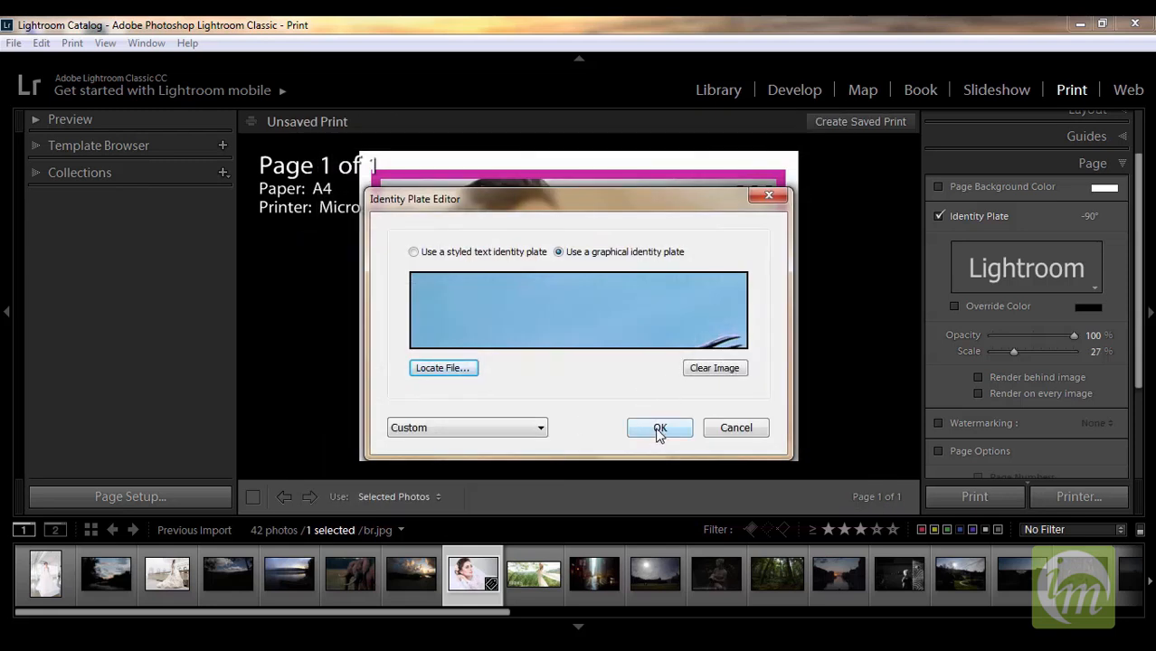
pyautogui.click(657, 427)
pyautogui.moveTo(753, 240); pyautogui.dragTo(729, 240)
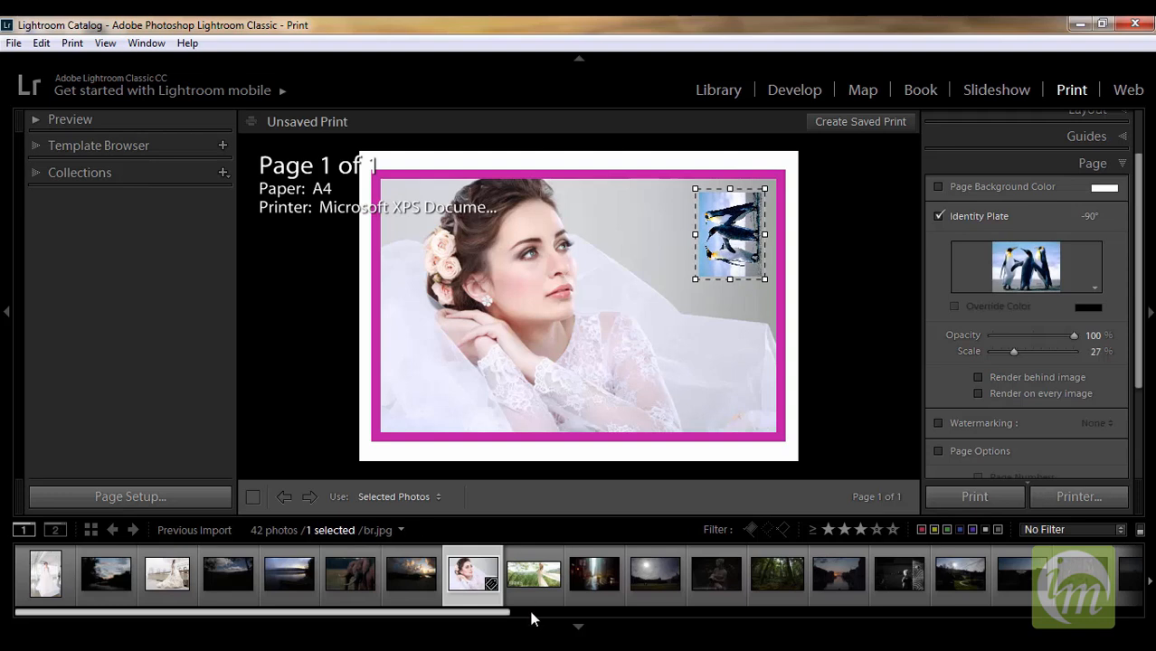
# Replace the graphical identity plate with a styled text plate reading JPEG.
pyautogui.click(1094, 288)
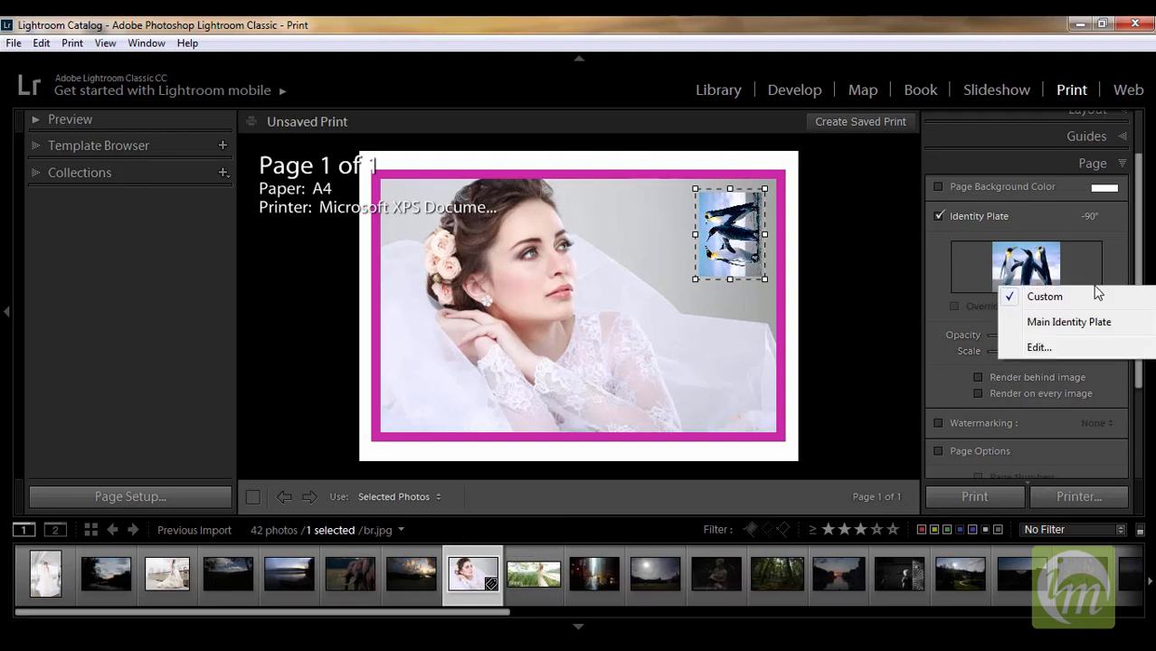
pyautogui.click(1070, 346)
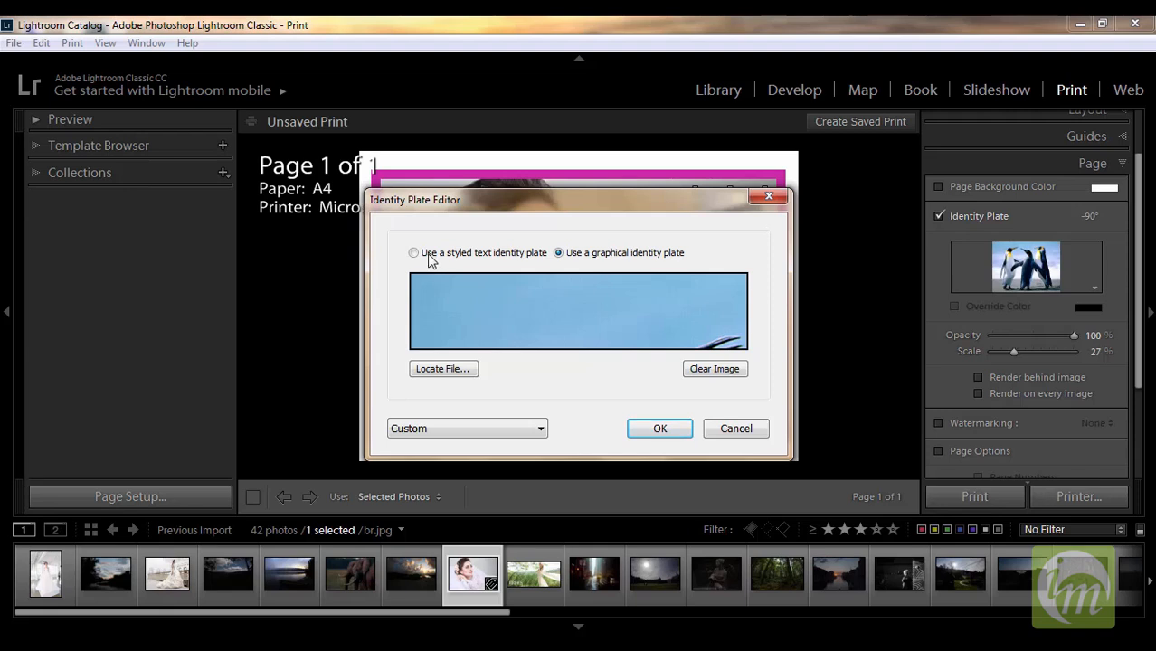
pyautogui.click(431, 256)
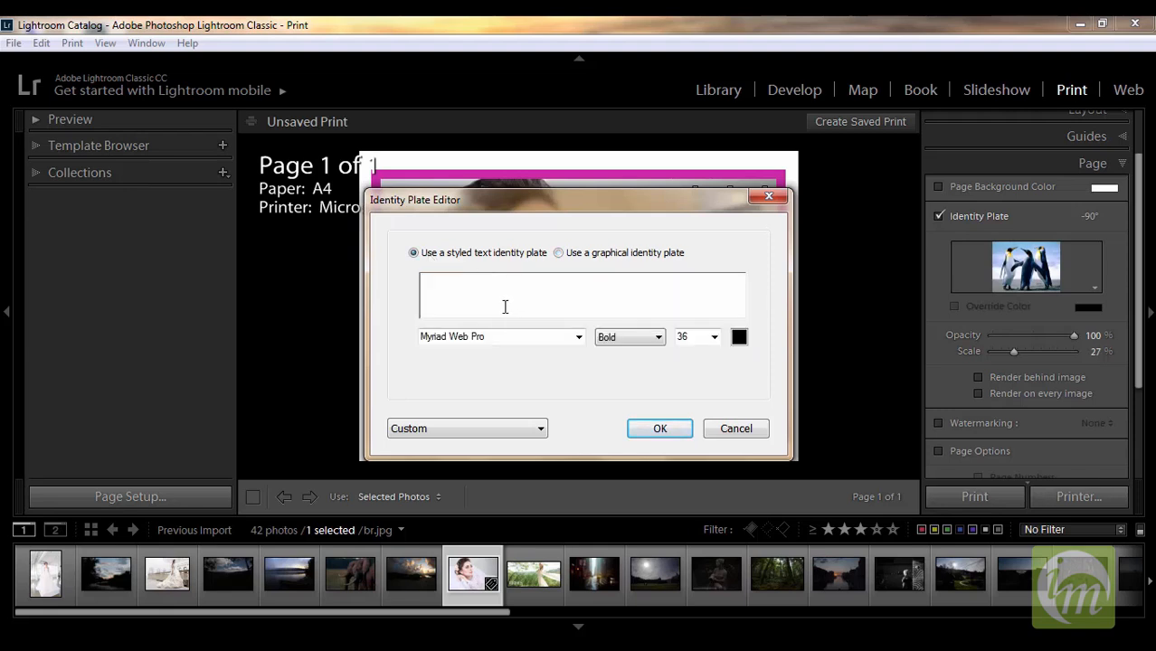
pyautogui.write('JPEG')
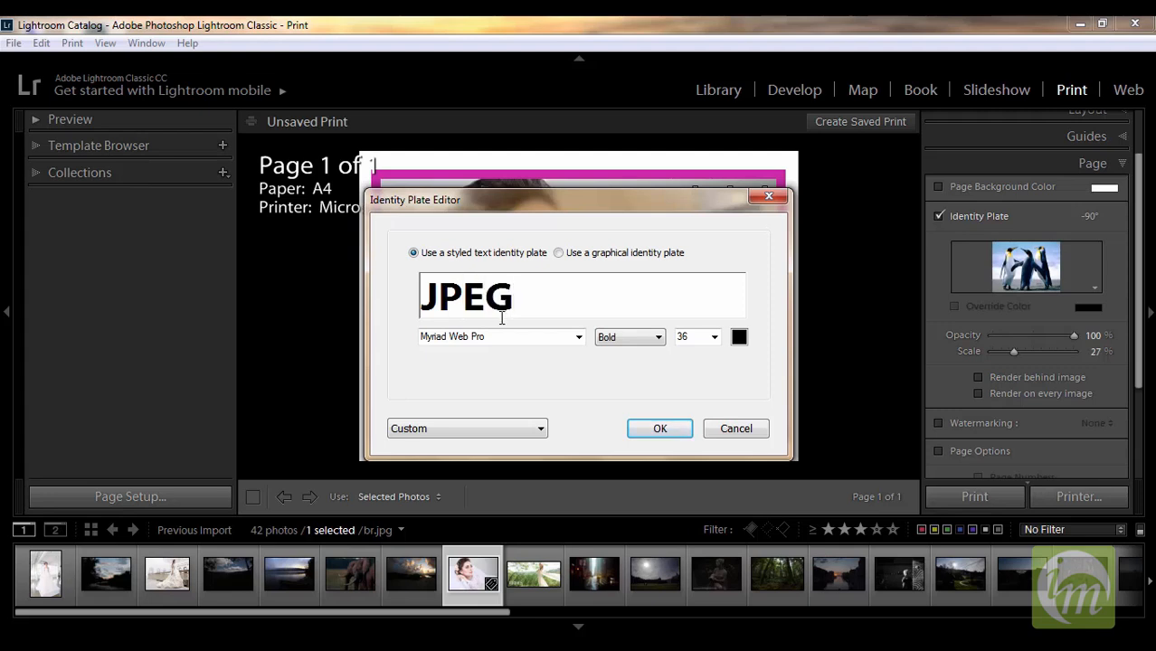
pyautogui.click(659, 428)
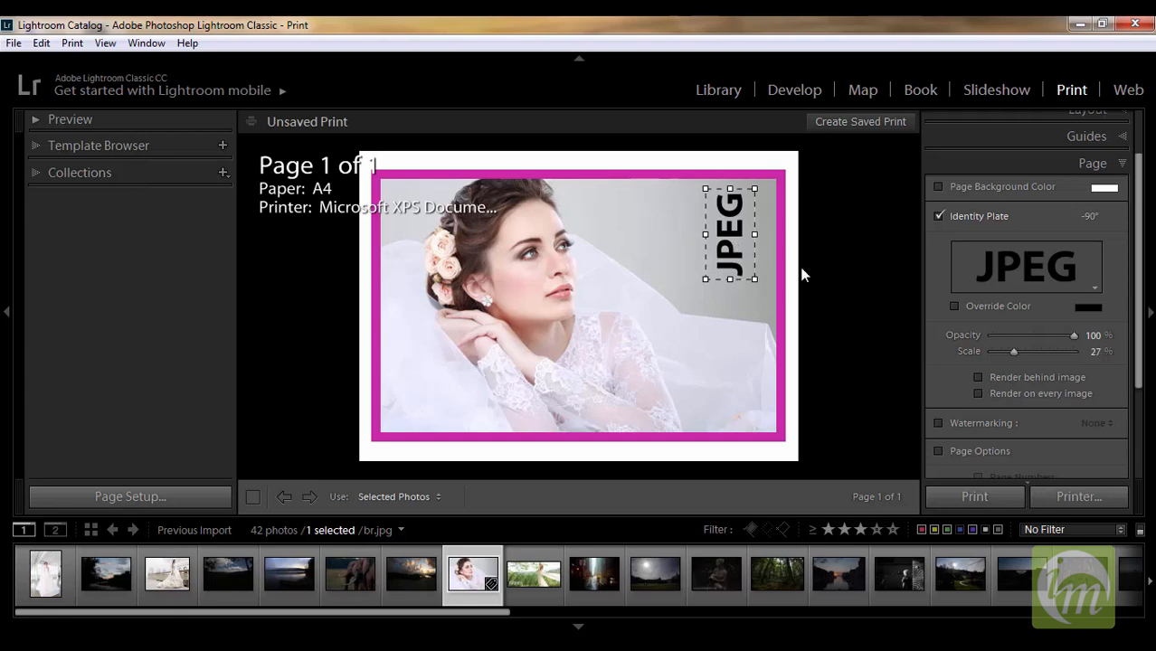
# Shrink the JPEG identity plate to 9% scale in the photo's upper-right corner and lower its opacity to 18%.
pyautogui.moveTo(1011, 353)
pyautogui.mouseDown()
pyautogui.moveTo(985, 353)
pyautogui.moveTo(996, 352)
pyautogui.mouseUp()
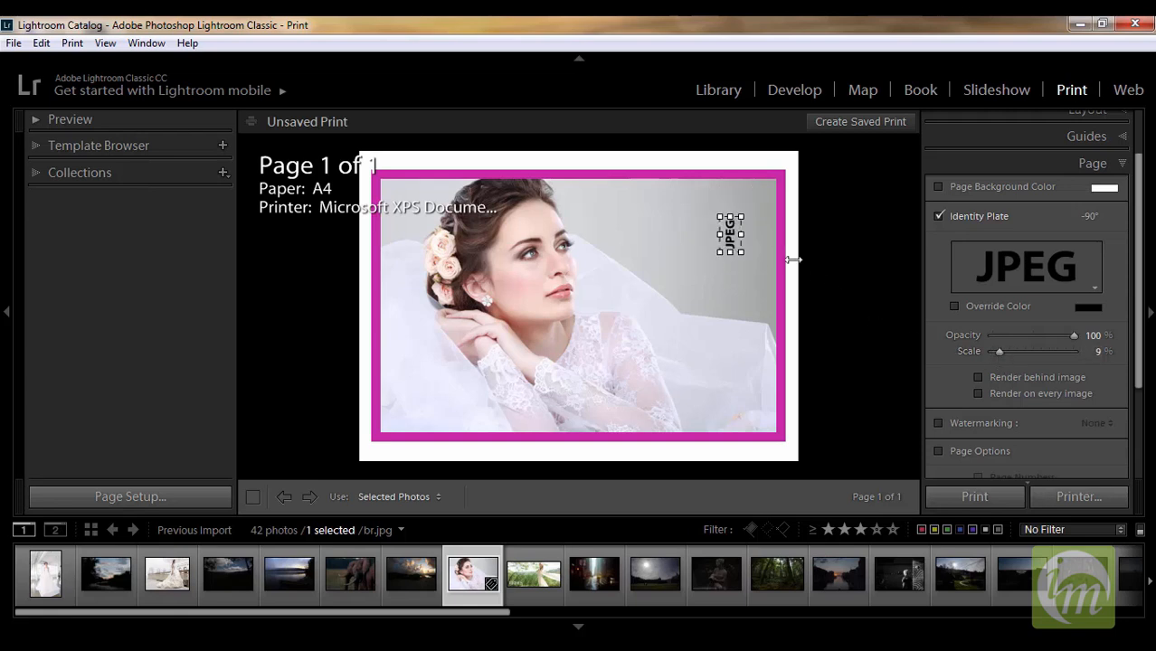
pyautogui.moveTo(742, 241); pyautogui.dragTo(776, 213)
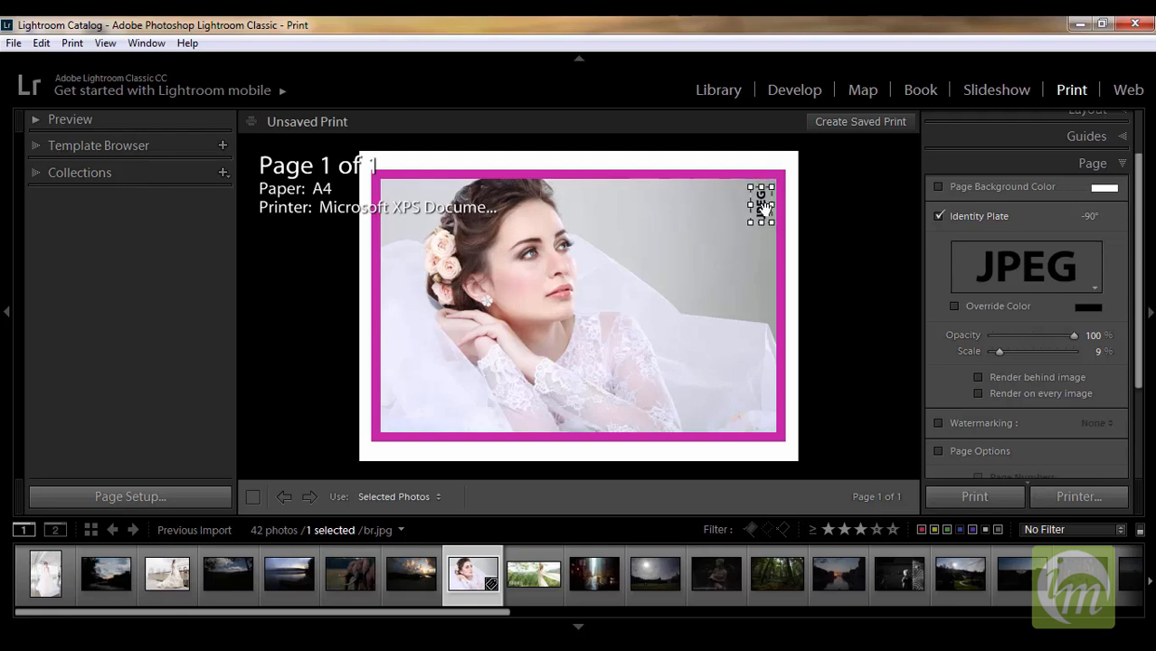
pyautogui.moveTo(1074, 335); pyautogui.dragTo(1012, 338)
pyautogui.moveTo(1014, 340); pyautogui.dragTo(1008, 336)
# Turn on Override Color for the identity plate and set the color to white.
pyautogui.click(955, 308)
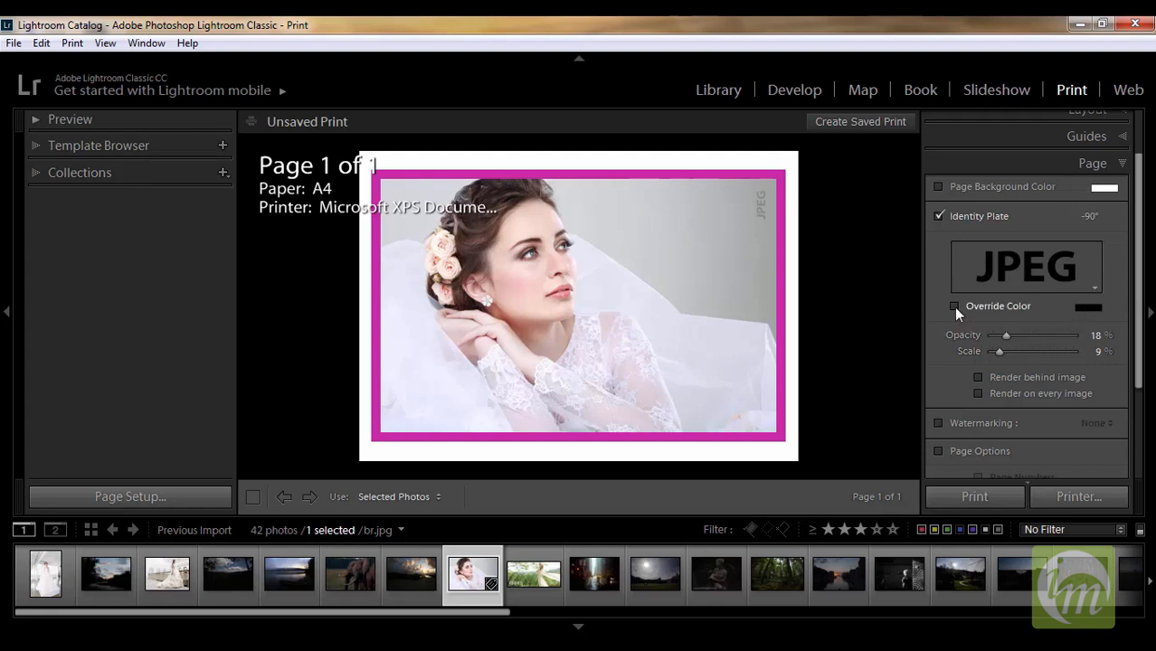
pyautogui.click(1088, 309)
pyautogui.click(886, 284)
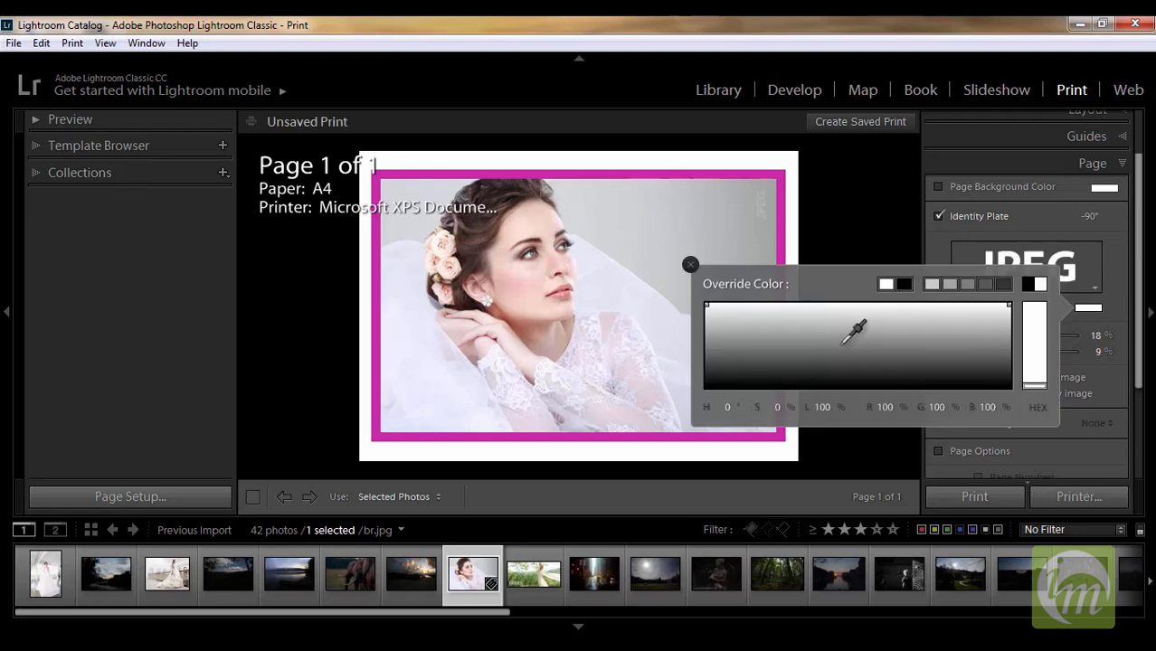
pyautogui.click(849, 224)
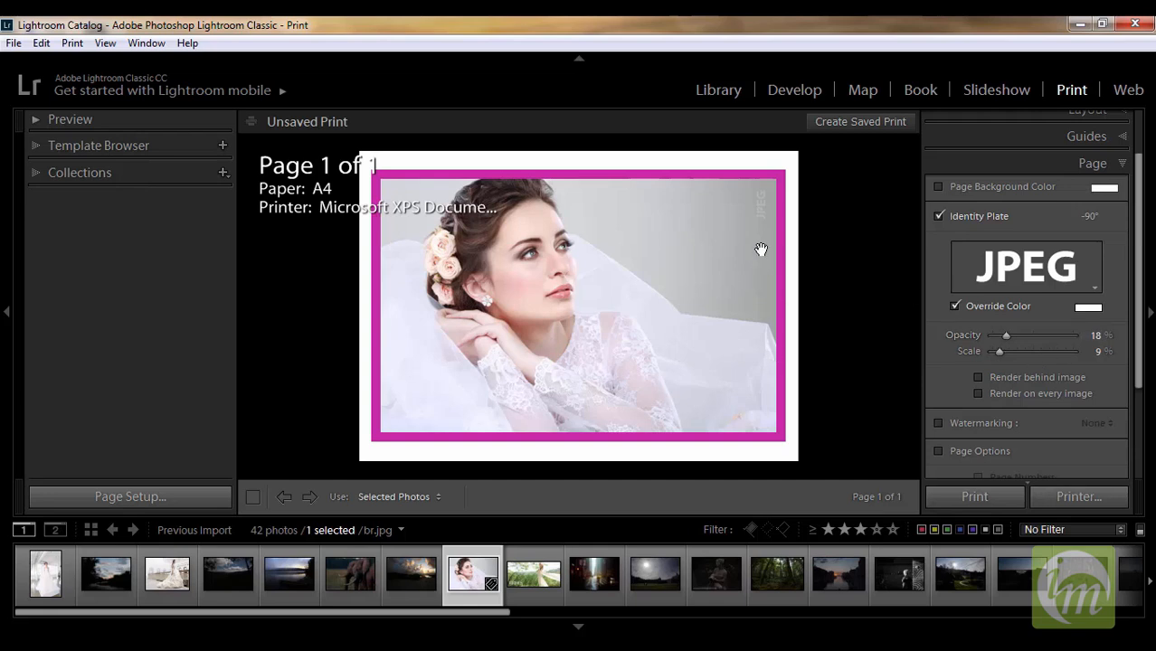
# Turn on Watermarking for the page and open the Watermark Editor.
pyautogui.scroll(-2, 1136, 316)
pyautogui.scroll(-3, 1136, 316)
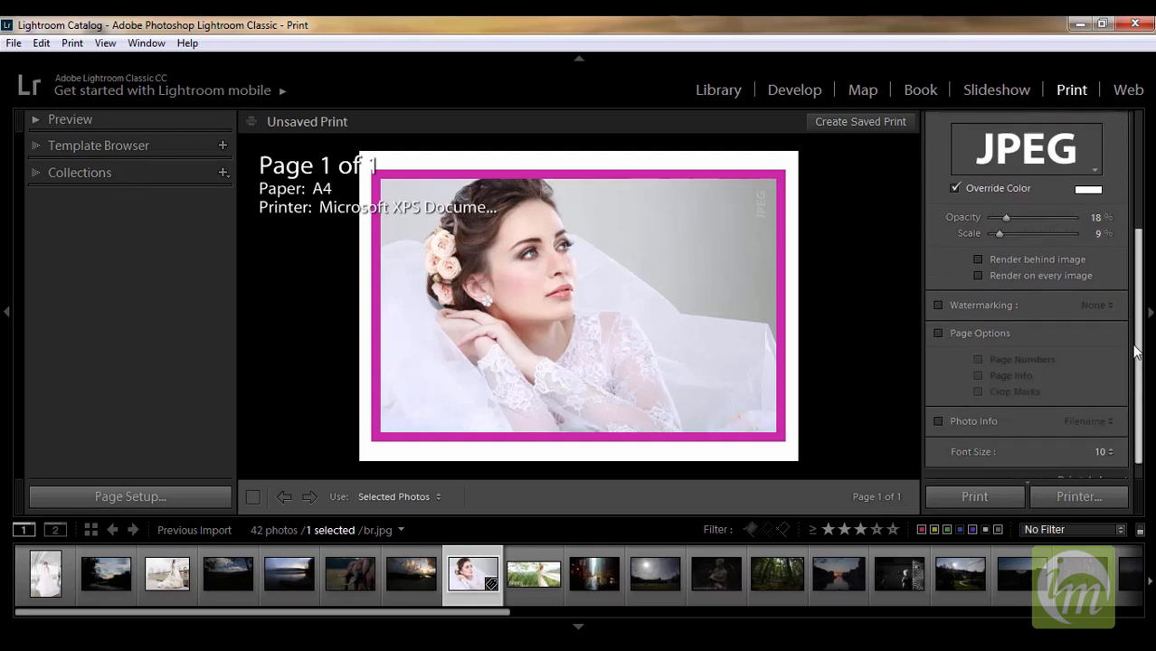
pyautogui.click(939, 303)
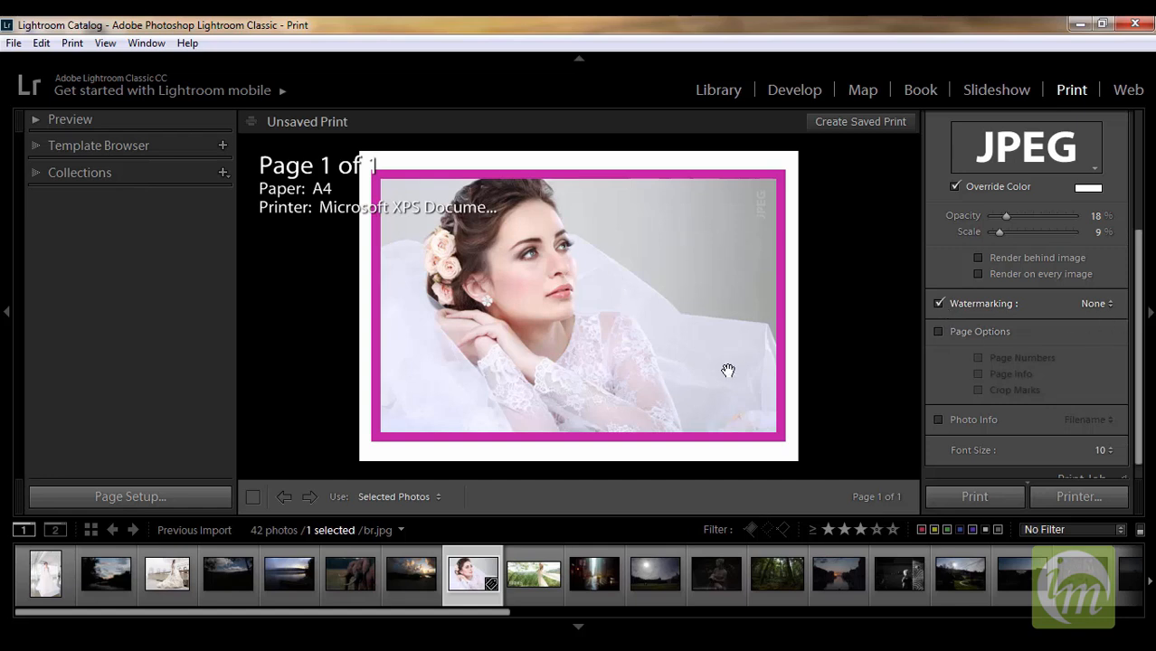
pyautogui.click(1092, 302)
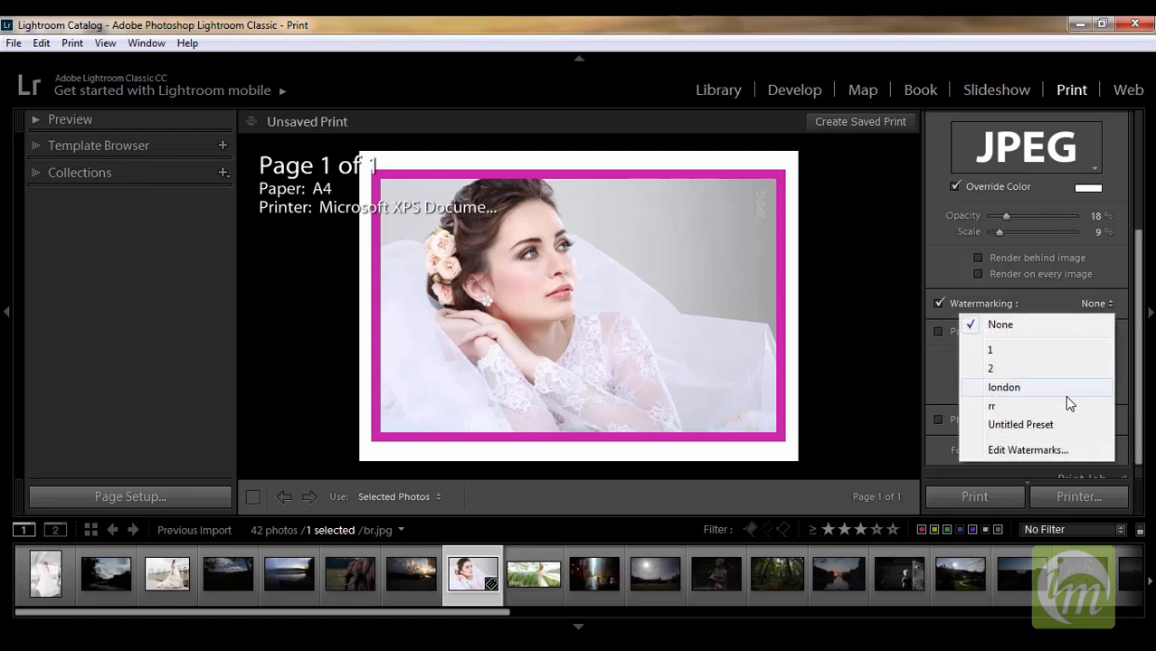
pyautogui.click(1020, 450)
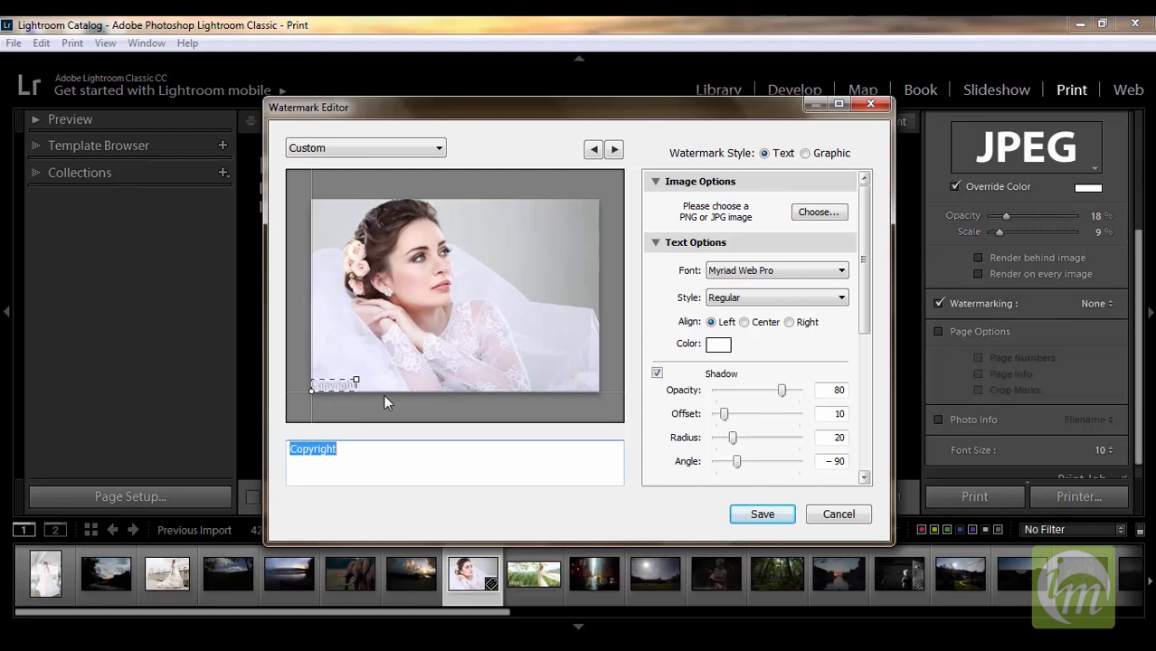
# Replace the watermark text with the person's name and set its shadow to opacity 27 and offset 20.
pyautogui.moveTo(356, 390)
pyautogui.write('VEERA')
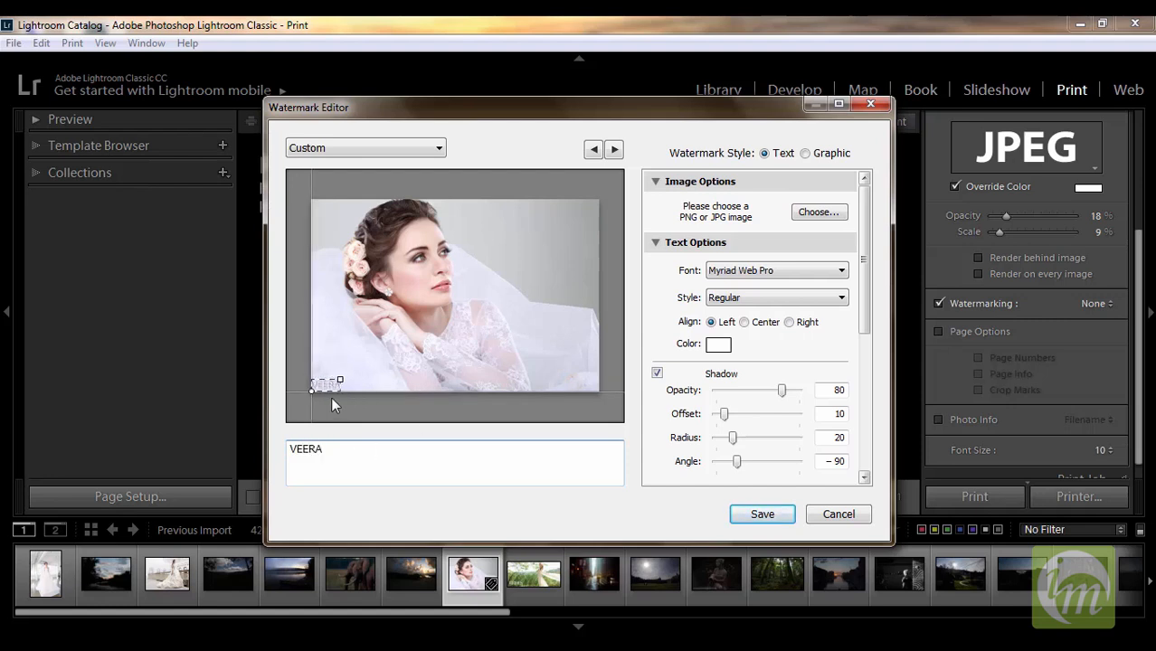
pyautogui.moveTo(781, 391); pyautogui.dragTo(736, 394)
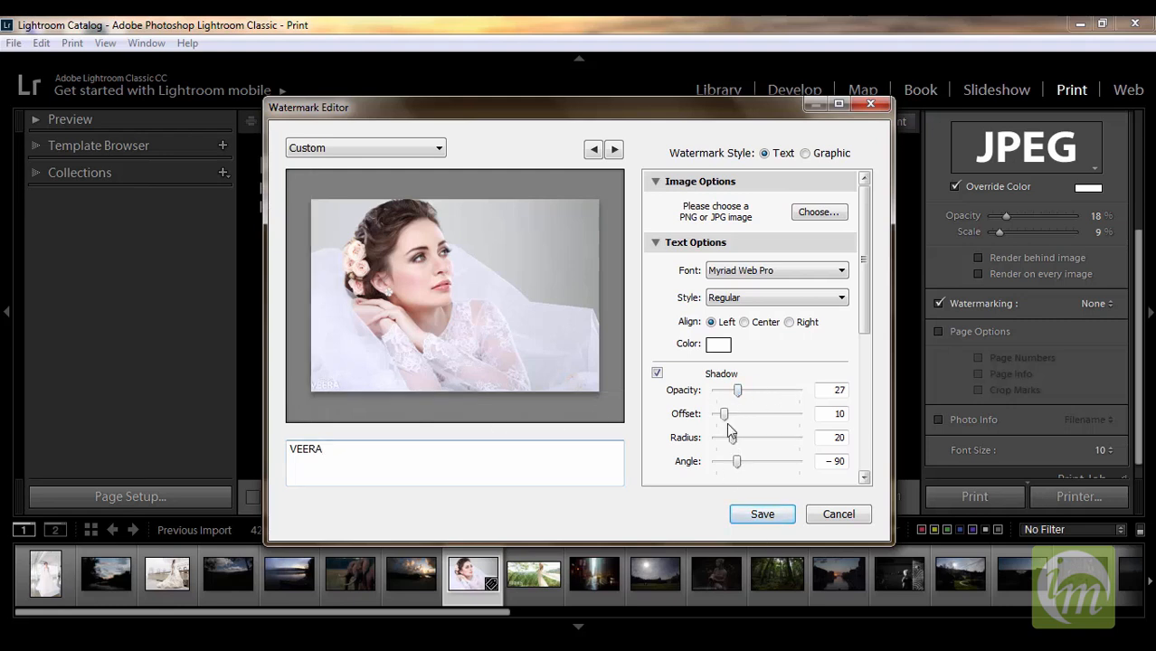
pyautogui.moveTo(725, 418); pyautogui.dragTo(733, 414)
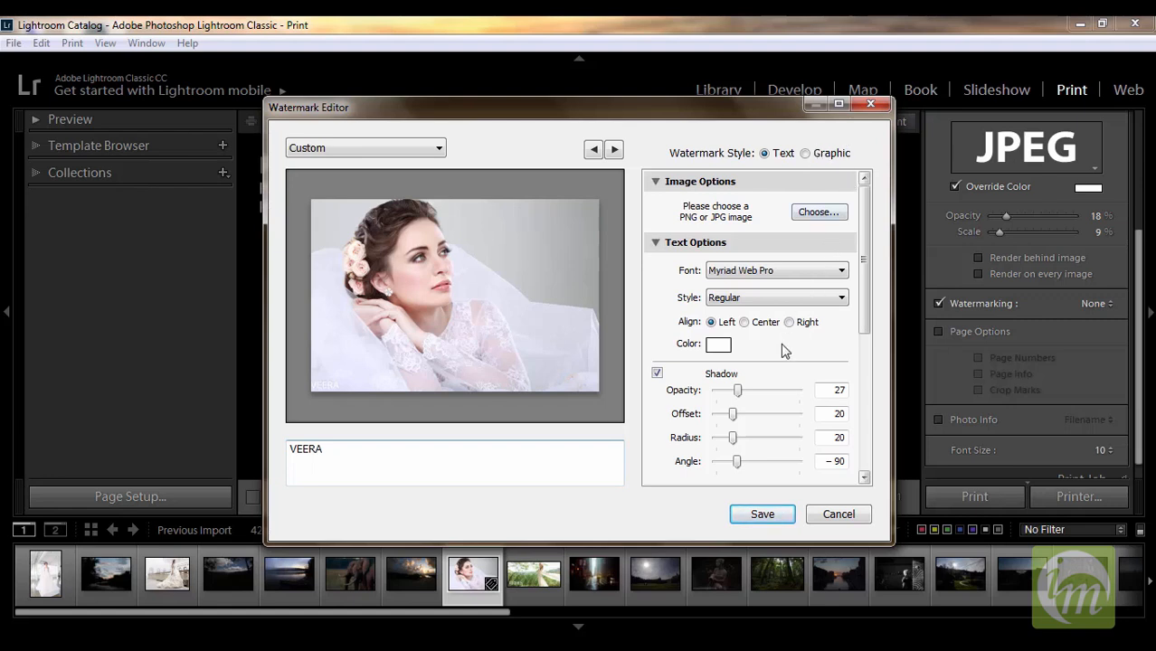
# Try black watermark text with shadow opacity 17, and return the text color to white.
pyautogui.click(714, 350)
pyautogui.click(537, 321)
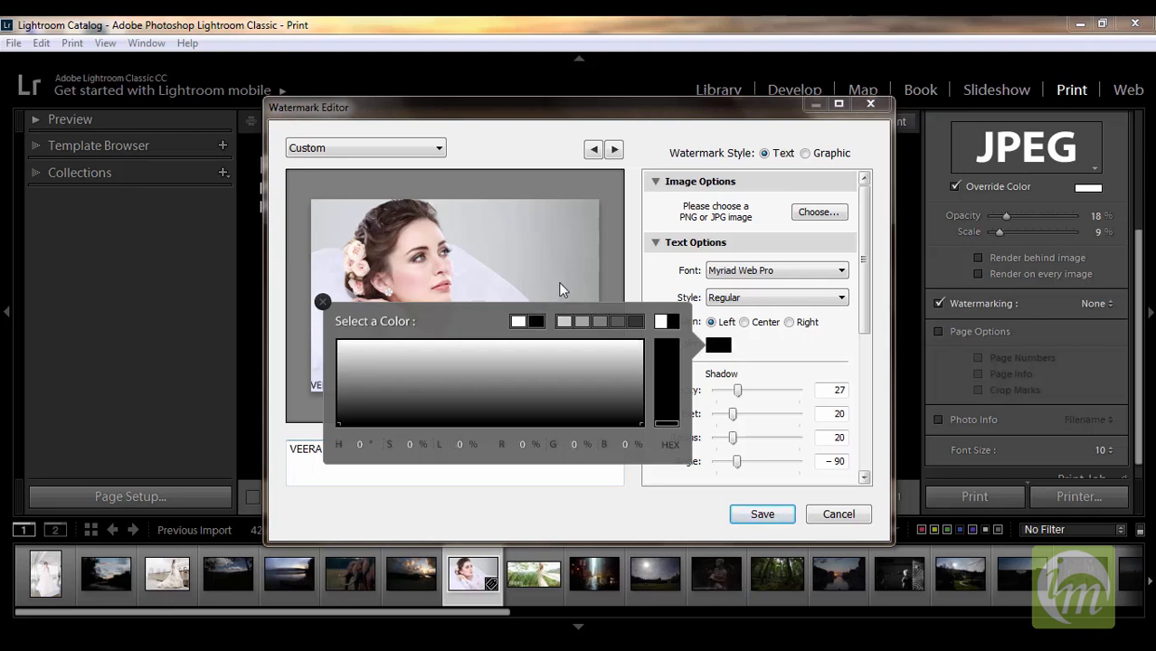
pyautogui.click(621, 246)
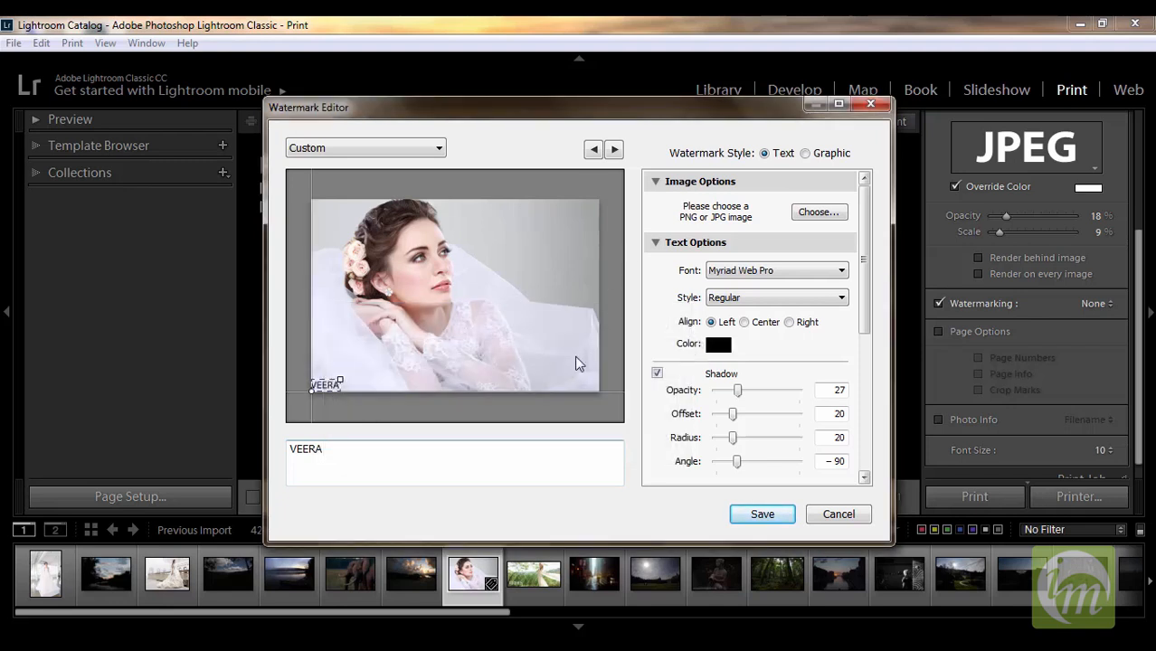
pyautogui.moveTo(738, 392)
pyautogui.mouseDown()
pyautogui.moveTo(716, 399)
pyautogui.moveTo(730, 395)
pyautogui.mouseUp()
pyautogui.click(721, 345)
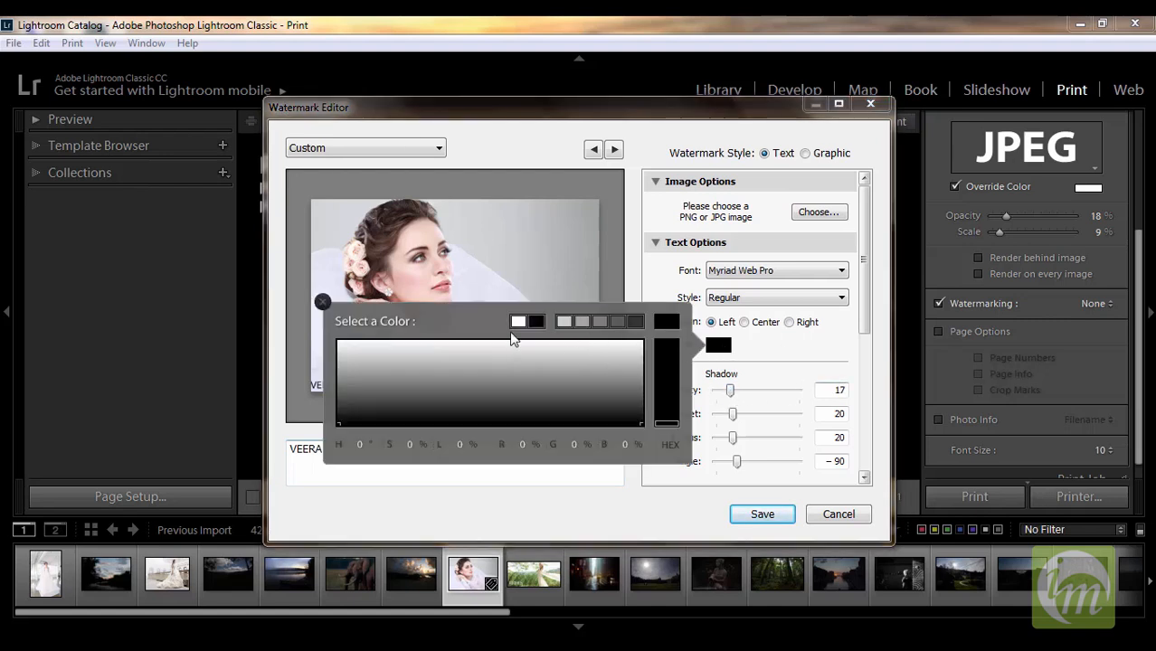
pyautogui.click(517, 321)
pyautogui.click(597, 249)
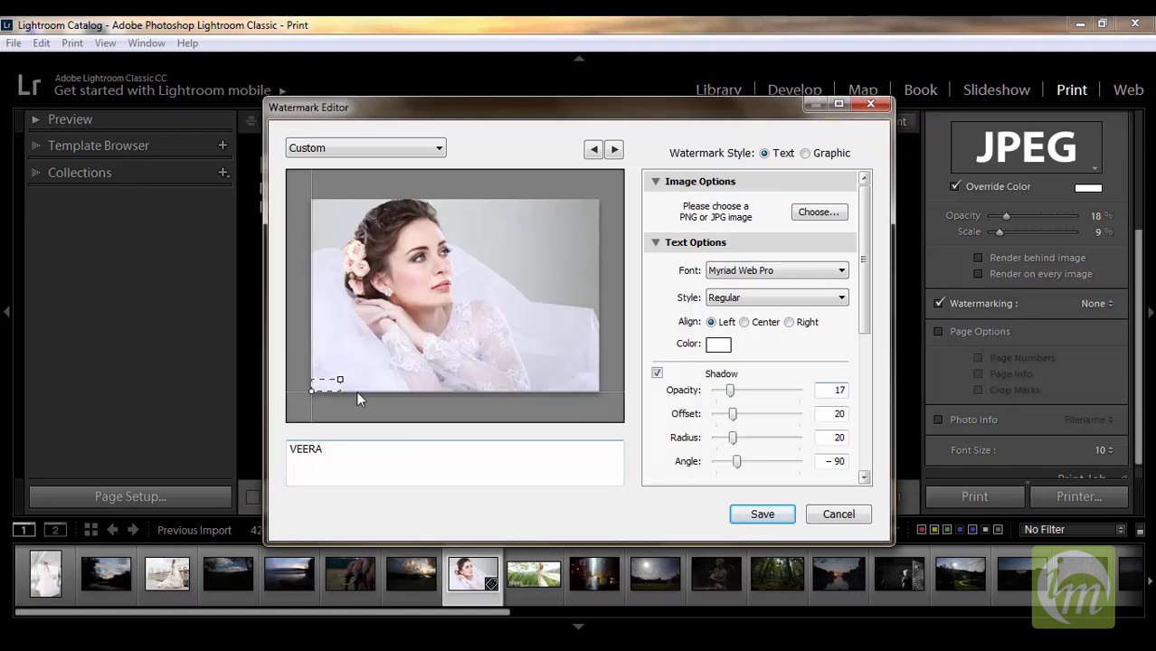
# Set the watermark's shadow opacity to 29 and save the watermark as a preset named 4.
pyautogui.moveTo(730, 395); pyautogui.dragTo(740, 395)
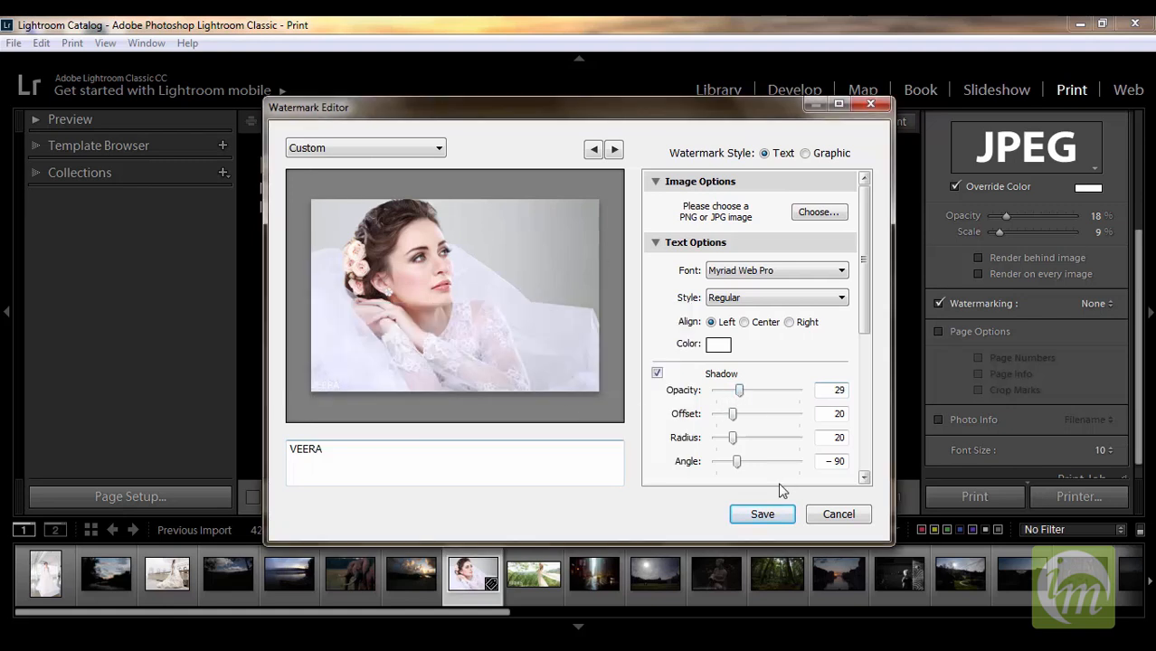
pyautogui.click(762, 515)
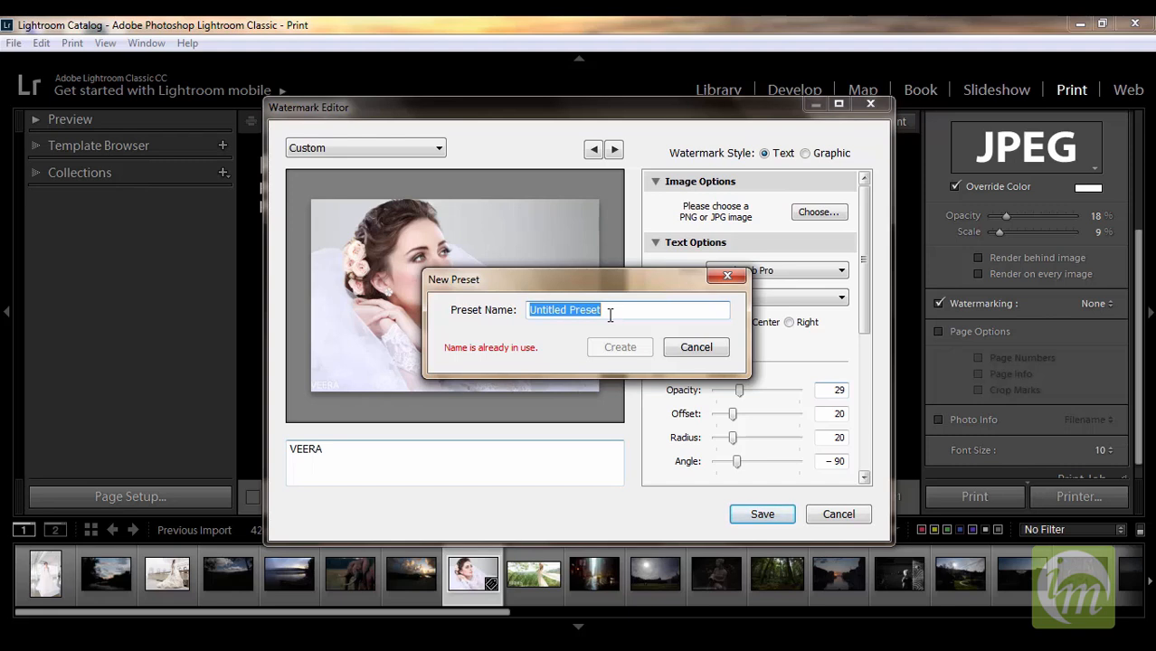
pyautogui.write('4')
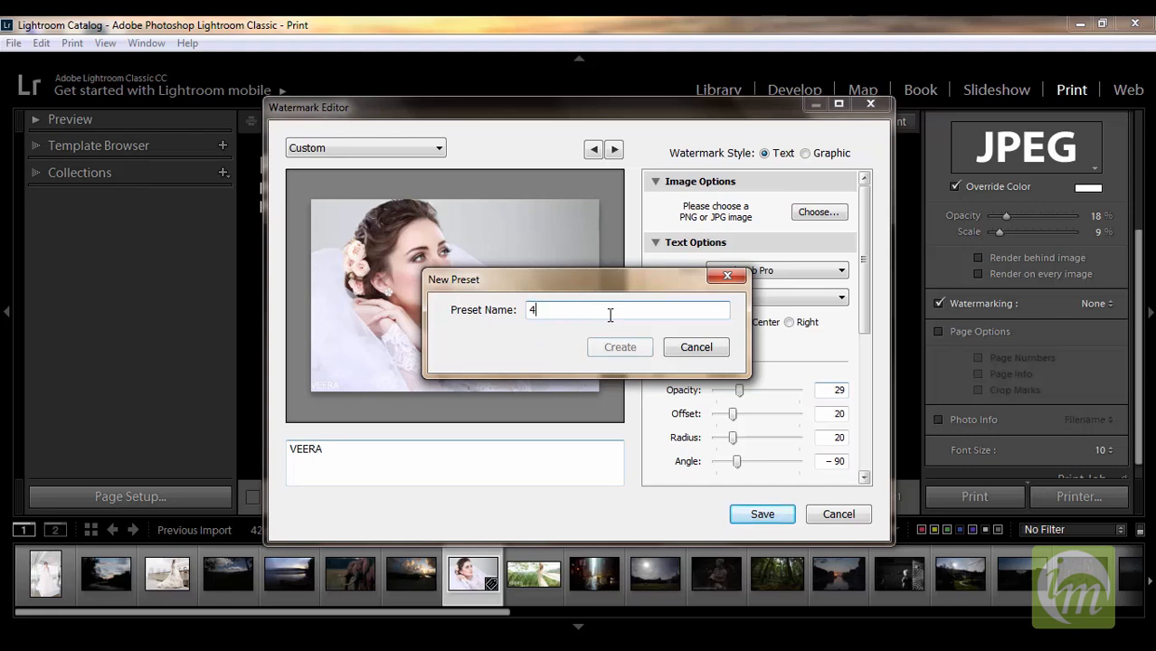
pyautogui.click(608, 350)
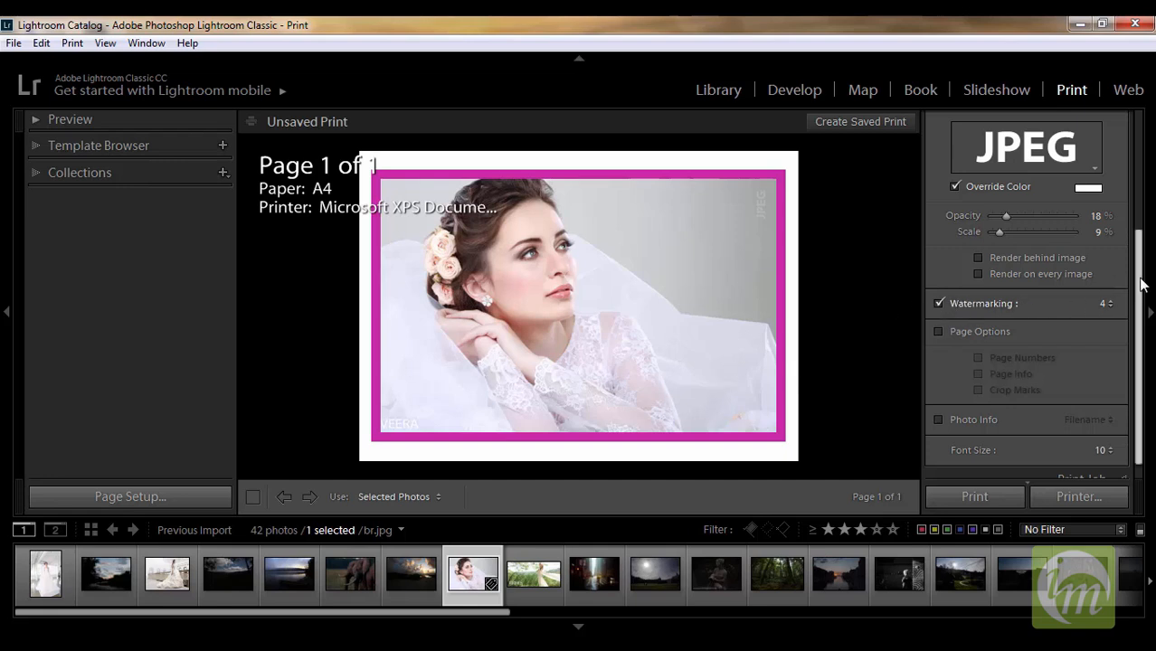
# Try Page Options with page numbers, page info and crop marks on the page, and turn Page Options off again.
pyautogui.scroll(-1, 1138, 308)
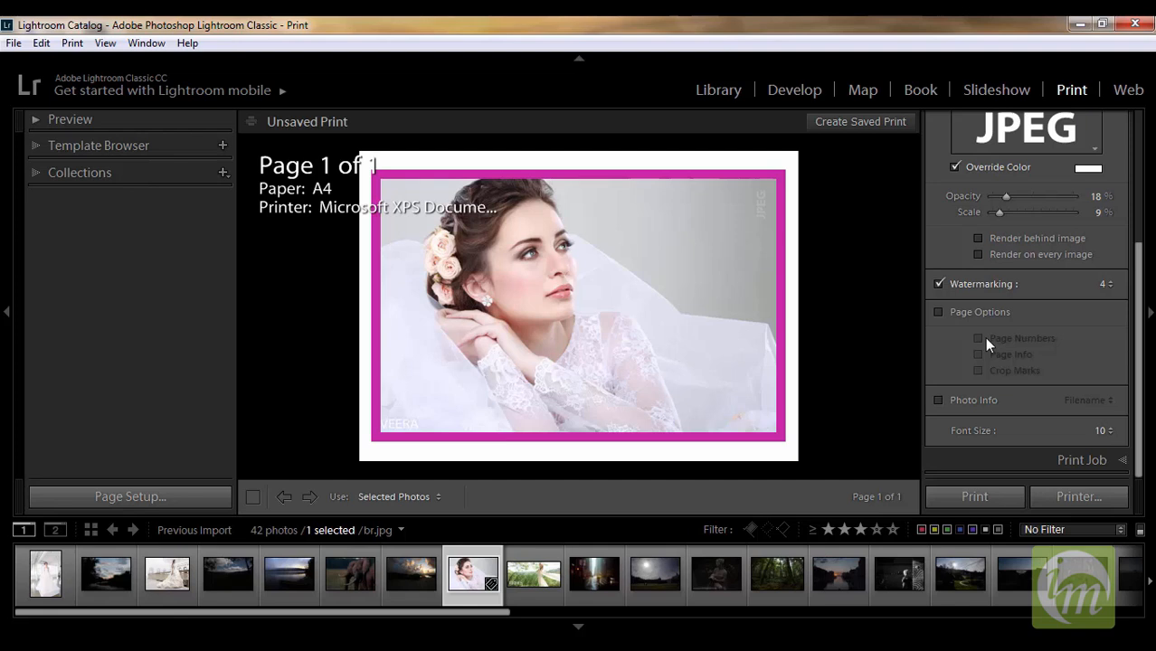
pyautogui.click(939, 312)
pyautogui.click(977, 337)
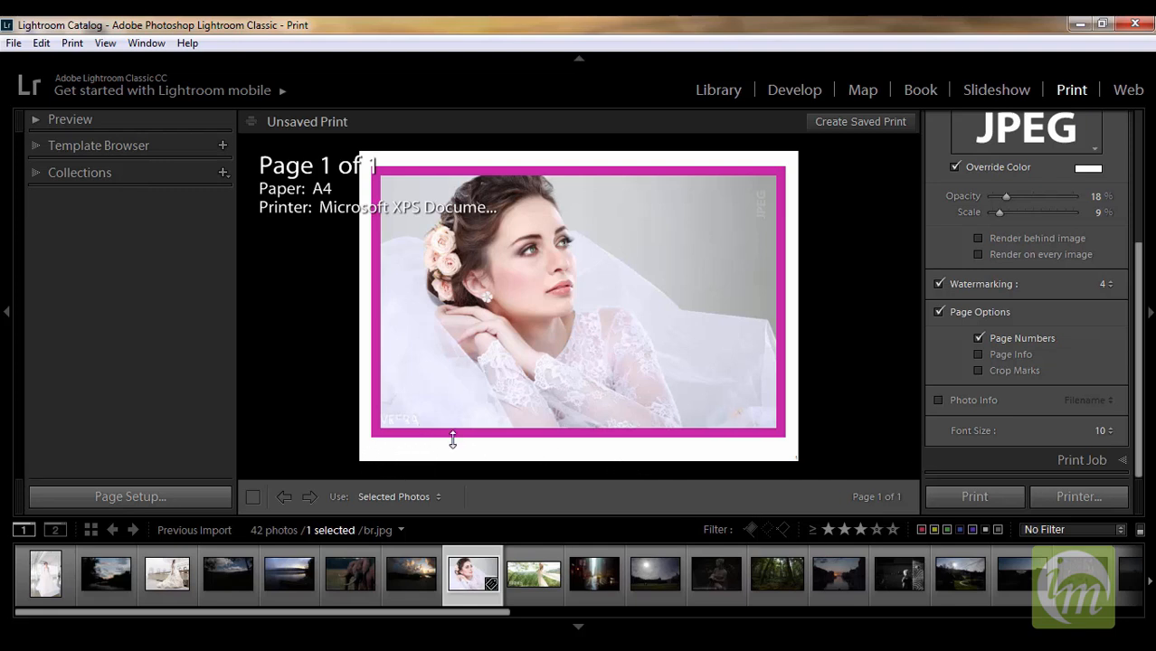
pyautogui.click(978, 356)
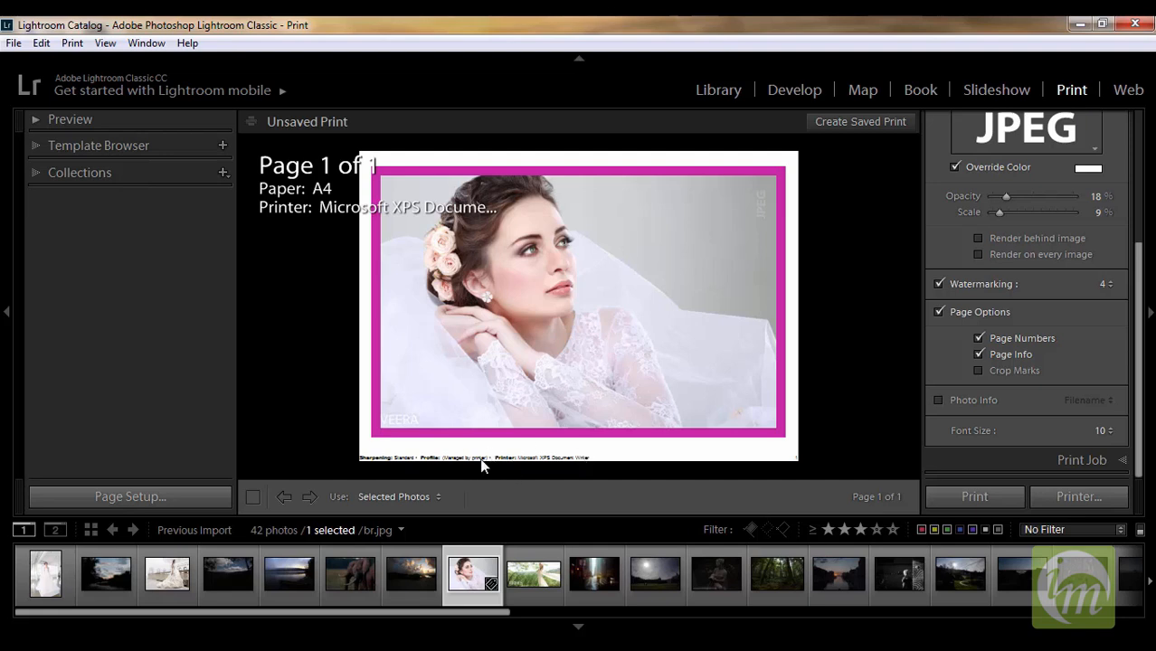
pyautogui.click(979, 370)
pyautogui.moveTo(787, 166); pyautogui.dragTo(786, 167)
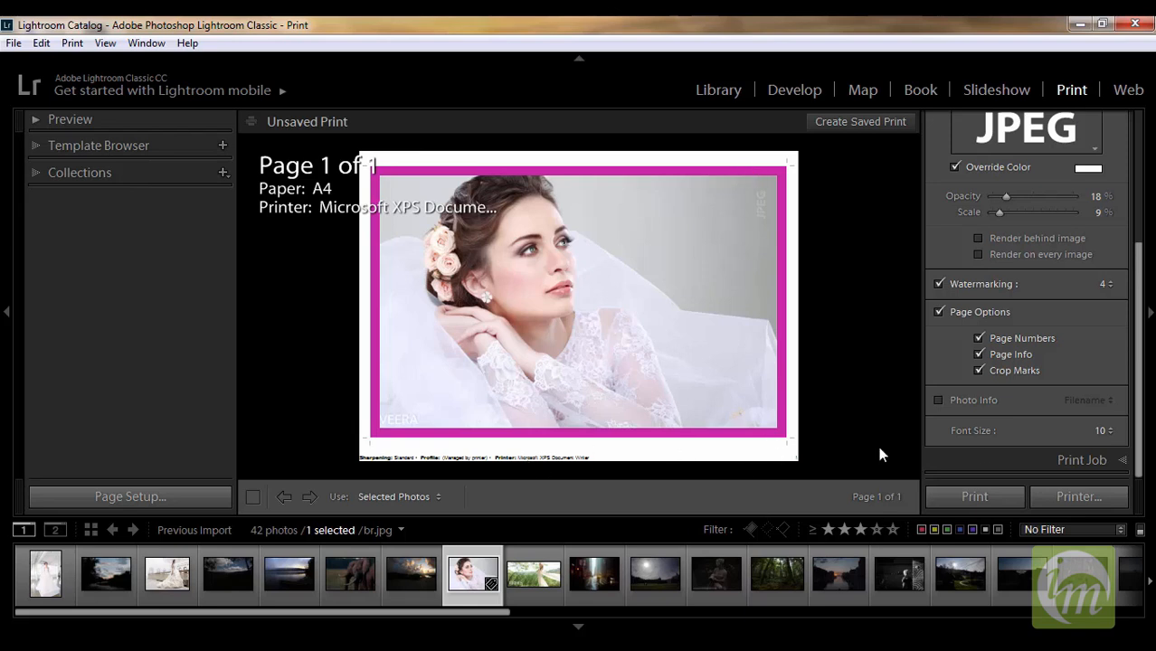
pyautogui.click(939, 311)
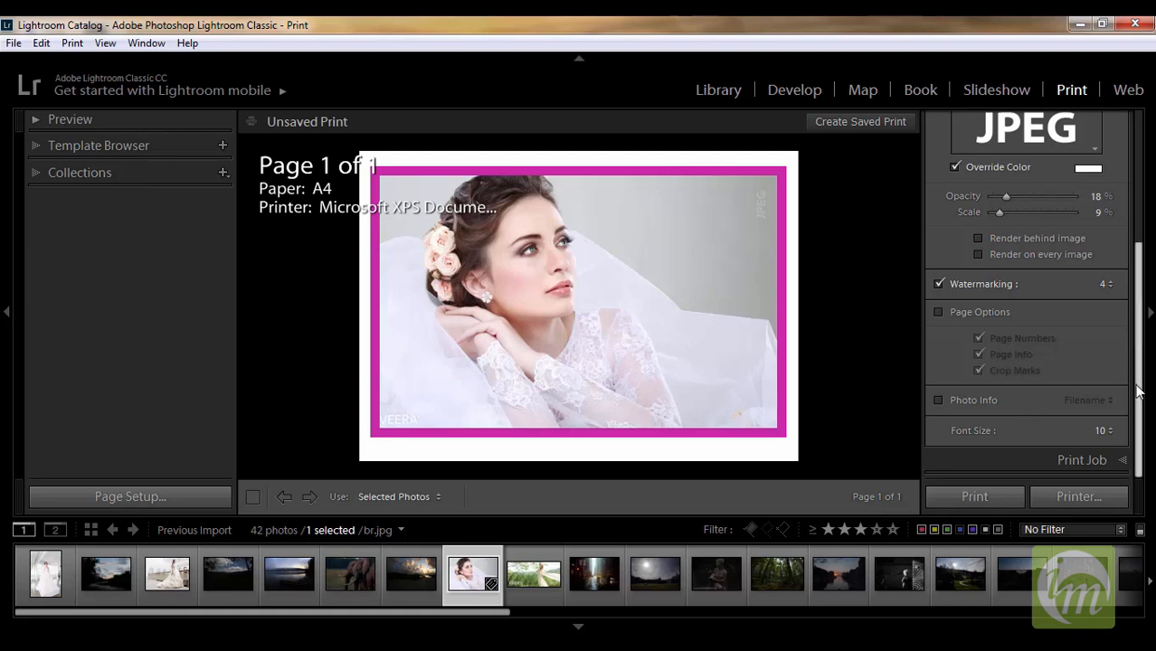
# Turn on Photo Info and set it to Custom Text reading "bride".
pyautogui.click(938, 401)
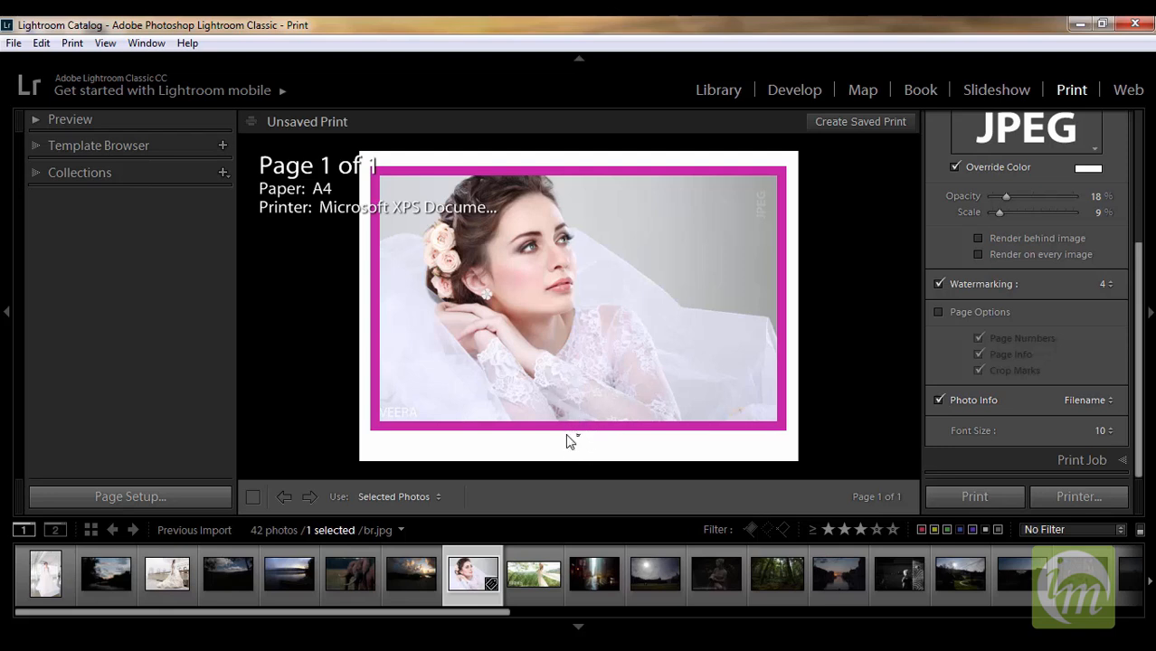
pyautogui.click(1084, 403)
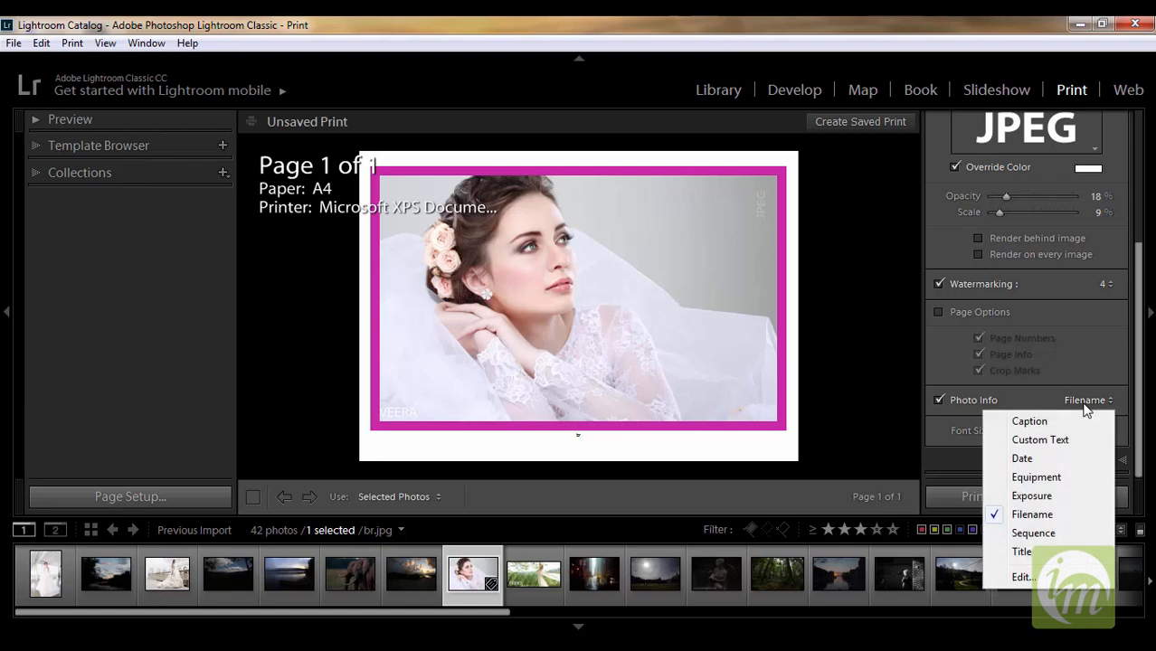
pyautogui.click(1047, 442)
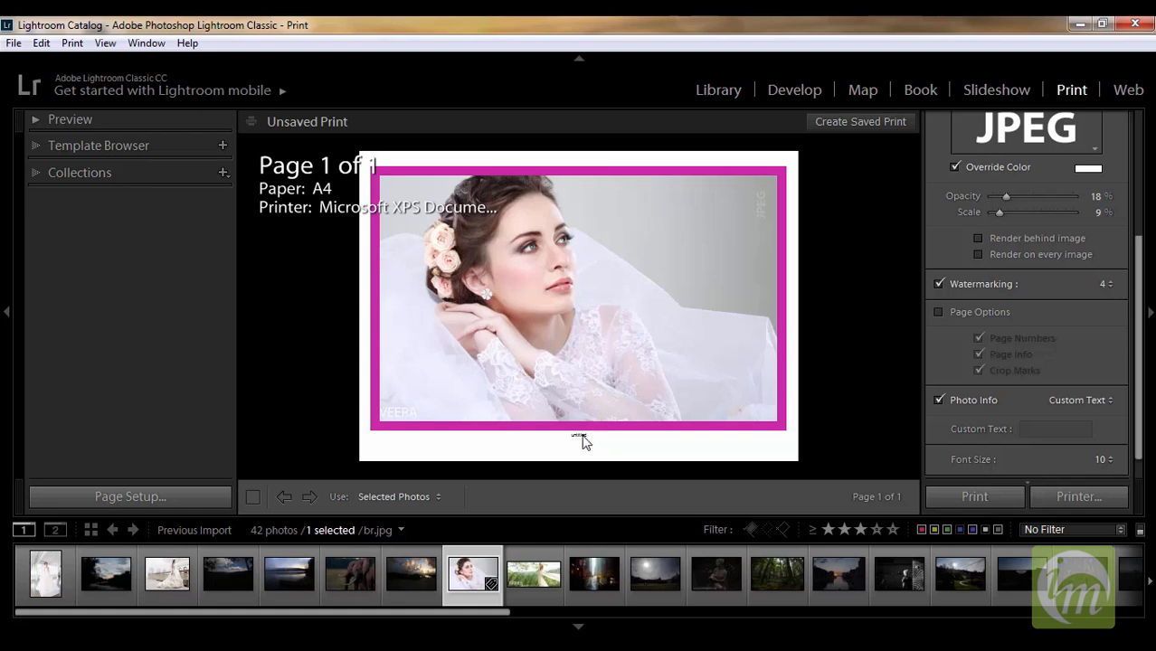
pyautogui.click(1032, 431)
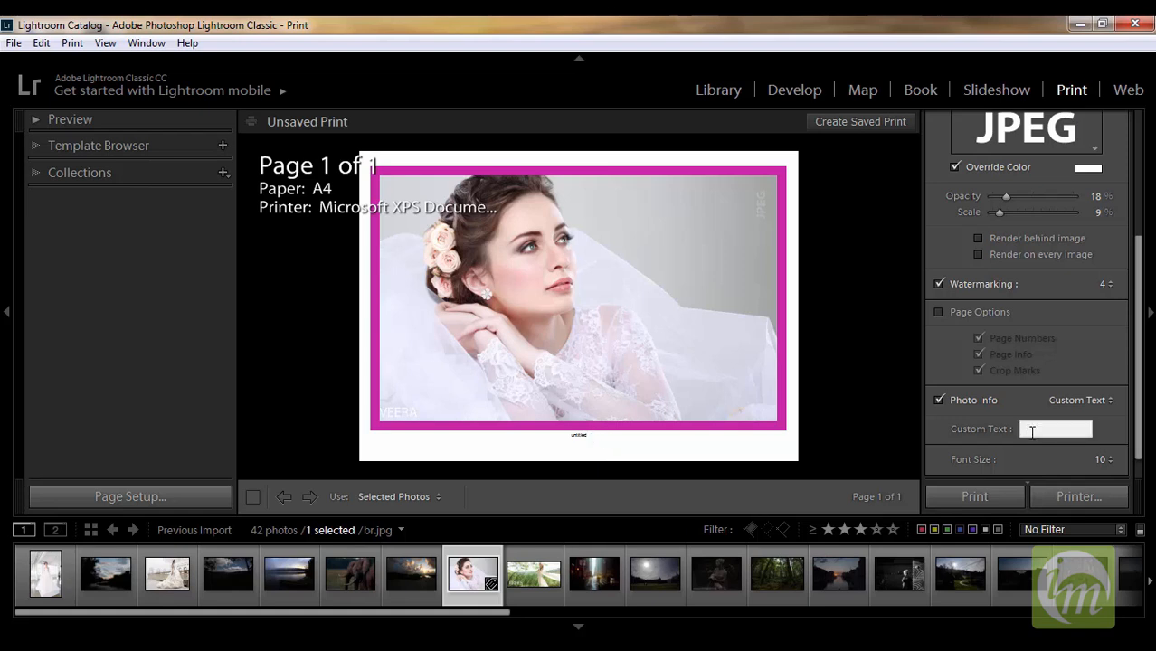
pyautogui.write('bride')
# Try font size 12 for the photo info text, and set it to 14.
pyautogui.click(1104, 461)
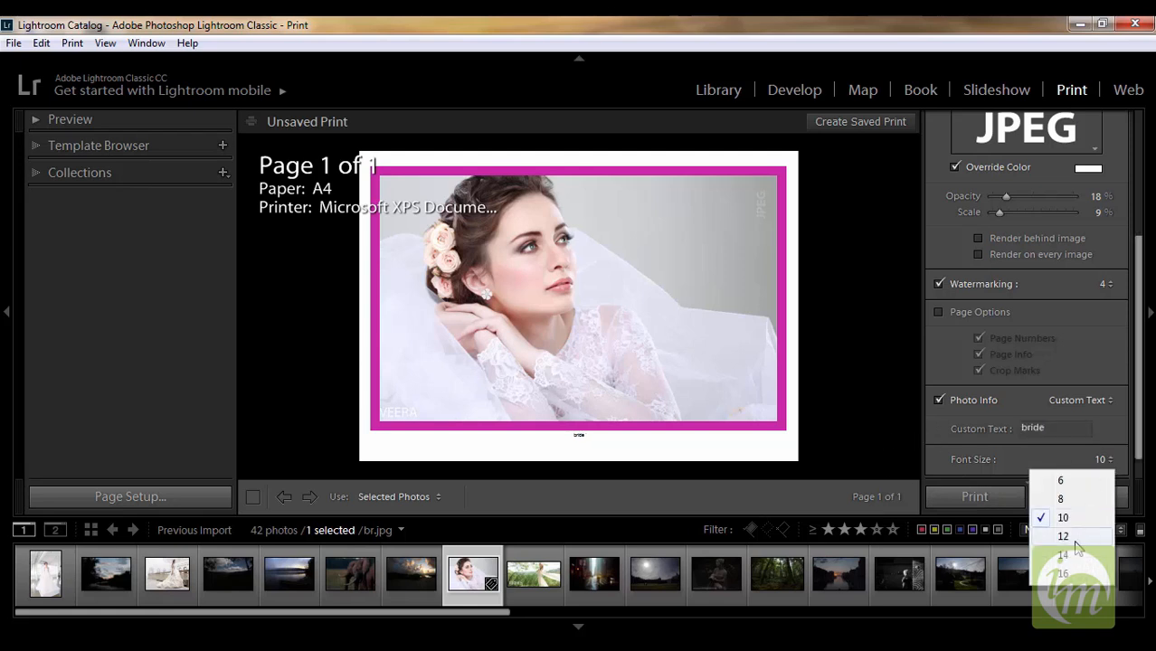
pyautogui.click(1072, 538)
pyautogui.click(1113, 457)
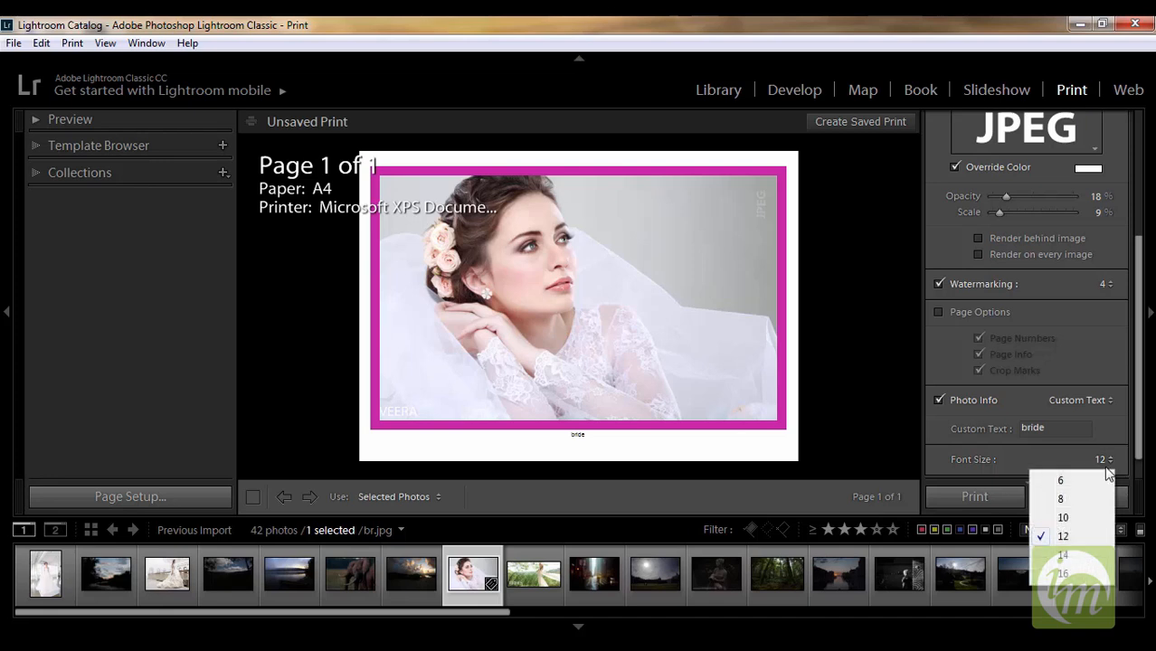
pyautogui.click(1074, 551)
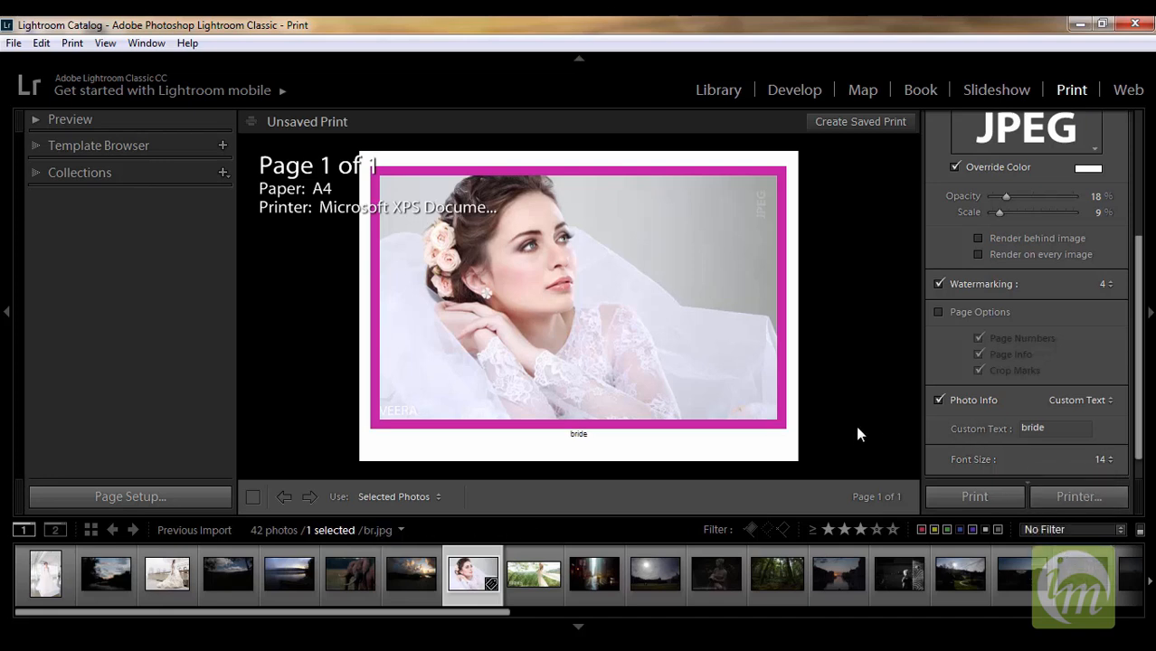
# Collapse the Page settings and expand the Print Job settings.
pyautogui.scroll(-2, 1125, 449)
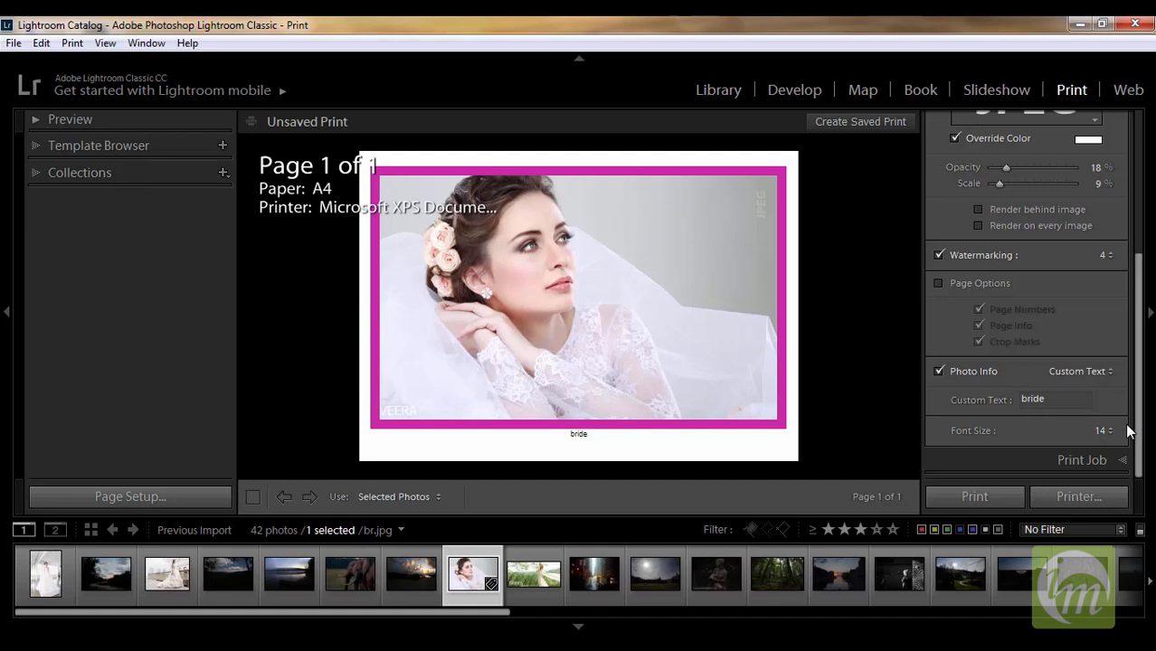
pyautogui.moveTo(1136, 425); pyautogui.dragTo(1152, 262)
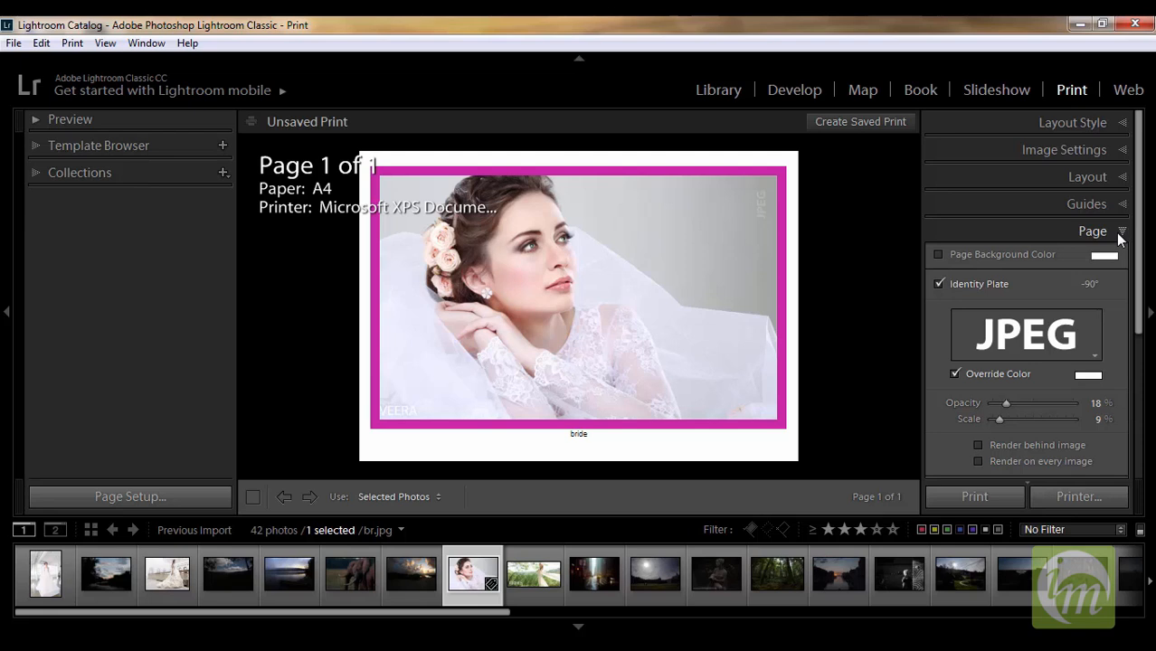
pyautogui.click(1120, 233)
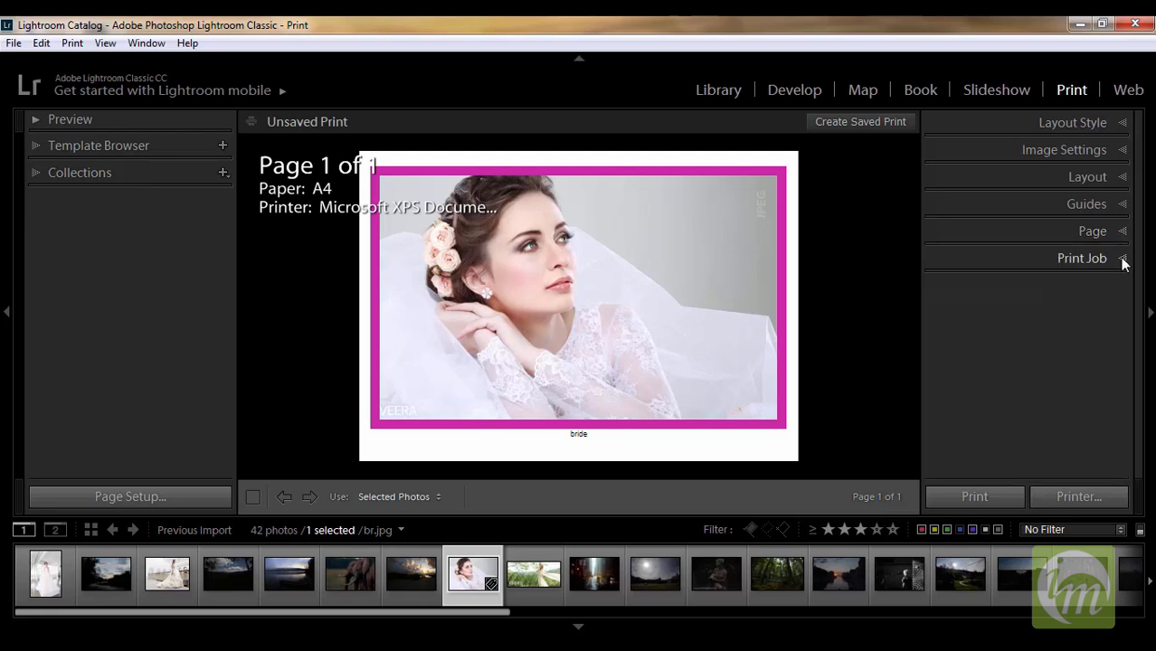
pyautogui.click(1122, 260)
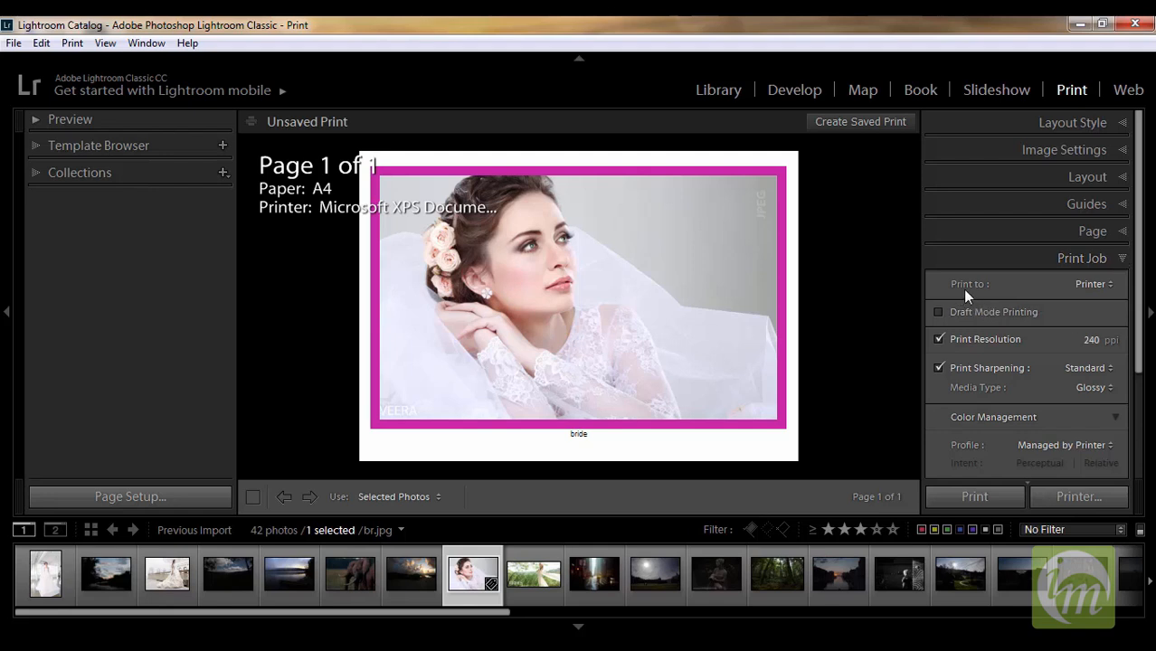
# Try JPEG File as the print job's output, and switch it back to Printer.
pyautogui.click(1110, 286)
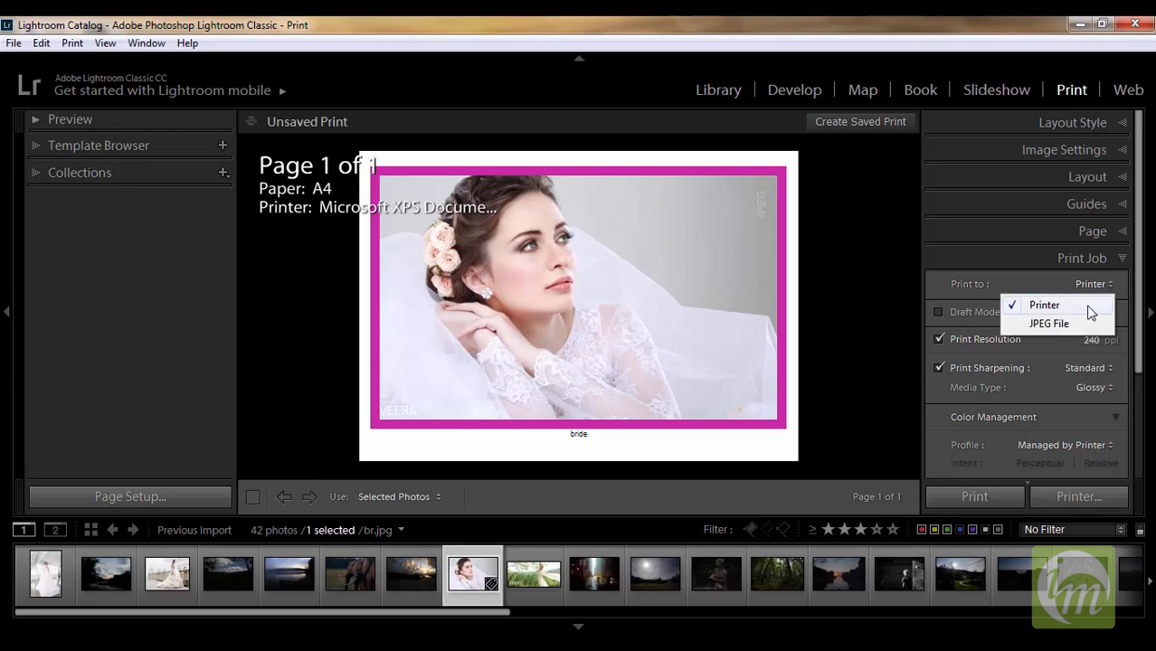
pyautogui.click(1071, 325)
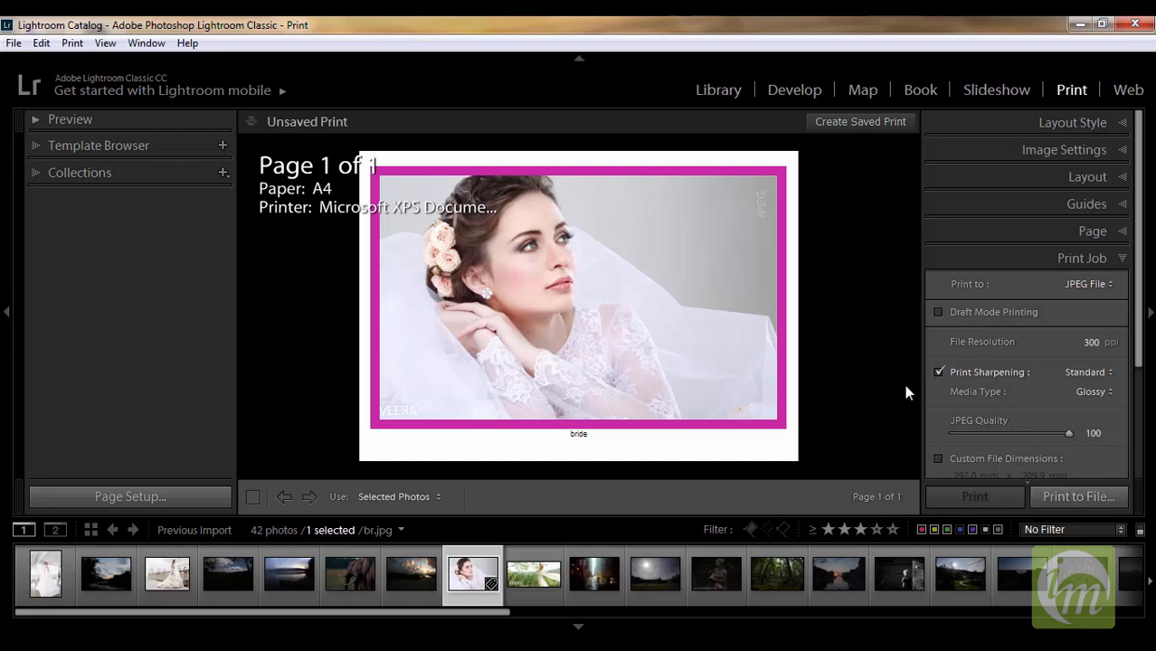
pyautogui.click(1086, 284)
pyautogui.click(1045, 306)
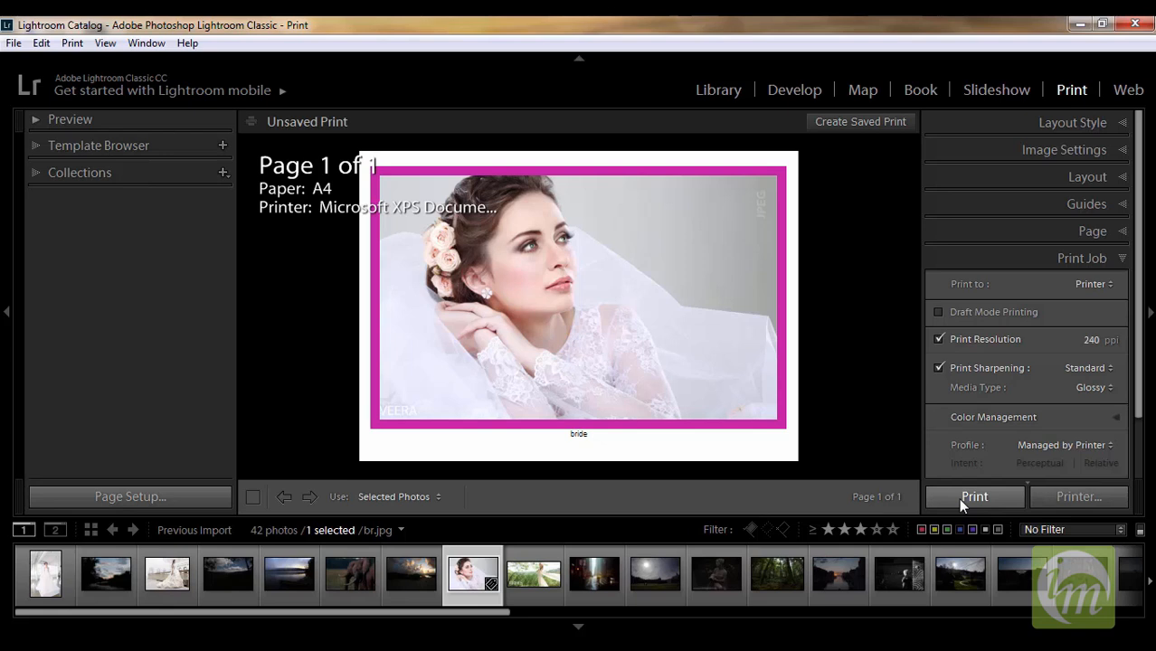
# Review the print sharpening levels, keeping Standard, and set the media type to Matte.
pyautogui.scroll(-2, 1138, 401)
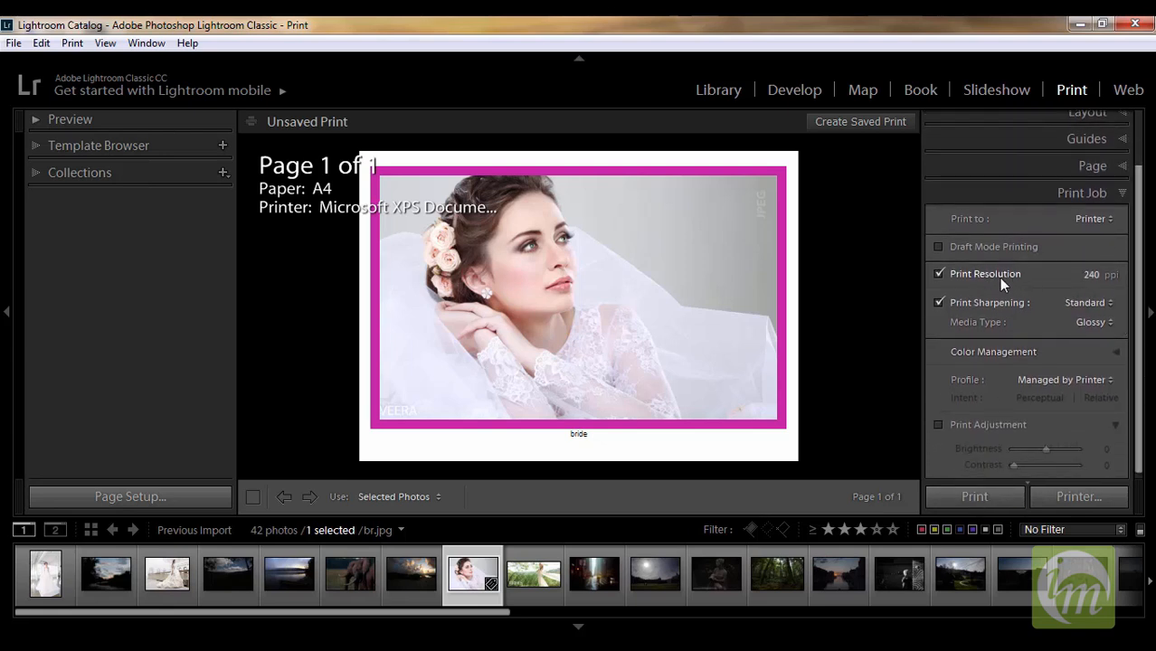
pyautogui.click(1099, 304)
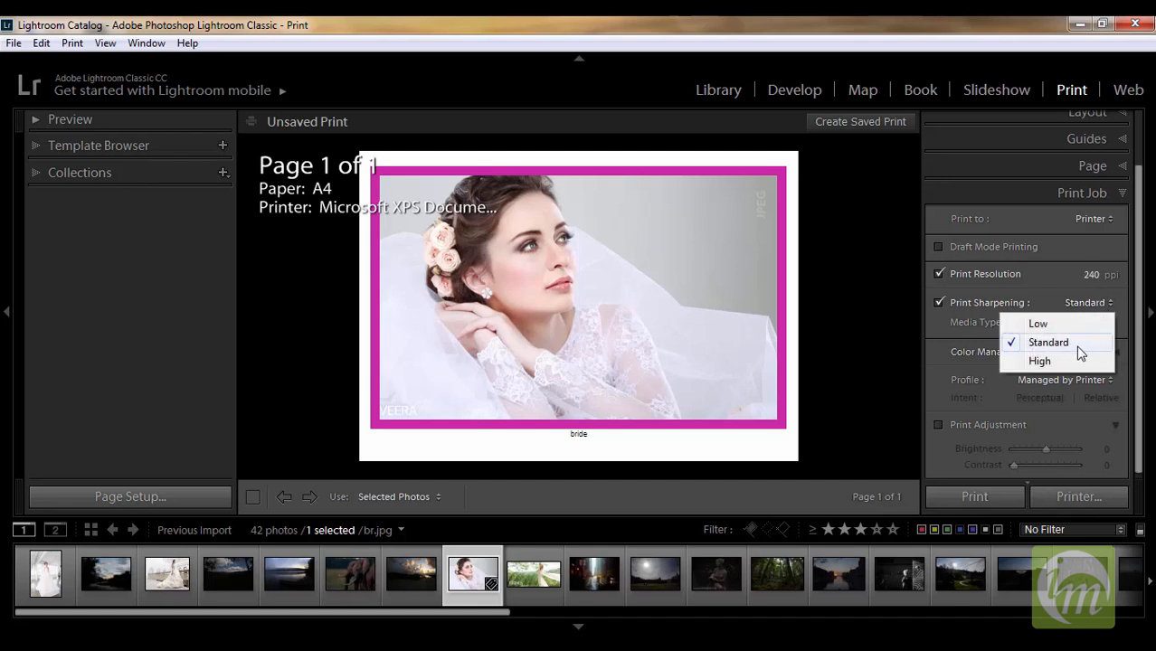
pyautogui.click(1044, 275)
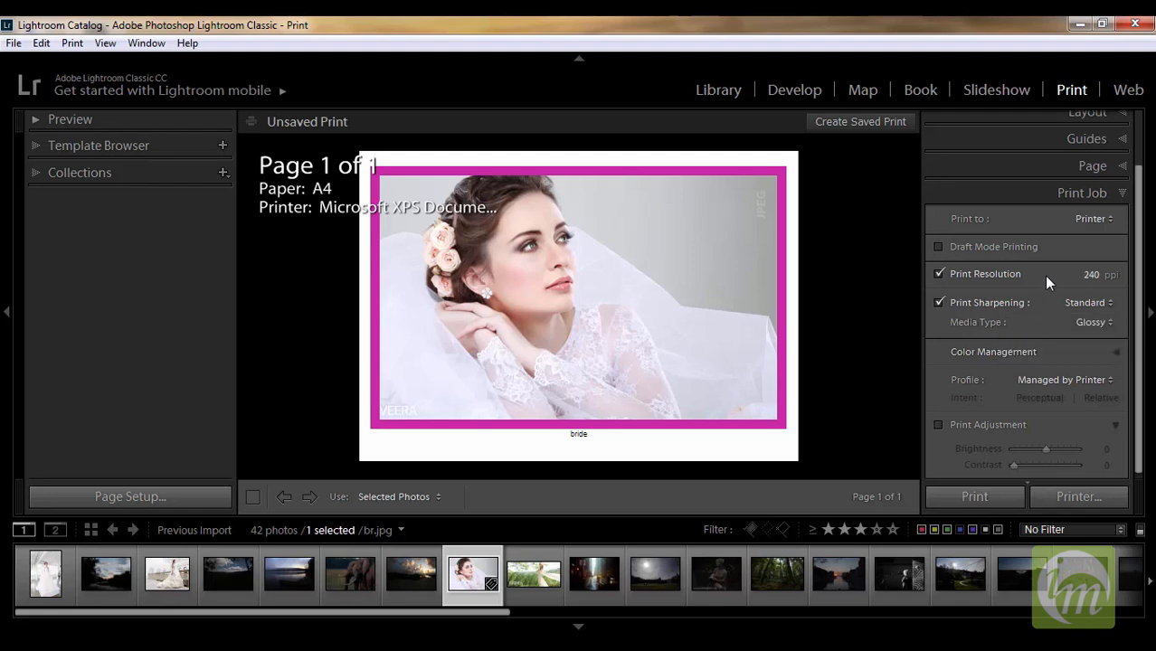
pyautogui.click(1107, 323)
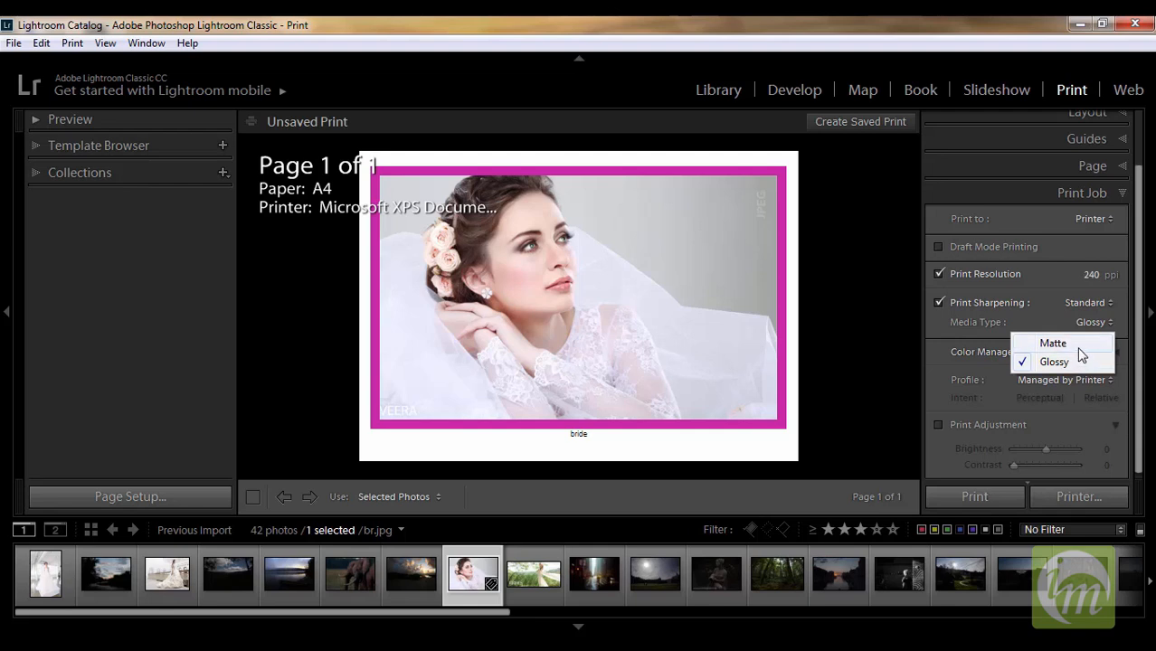
pyautogui.click(1073, 344)
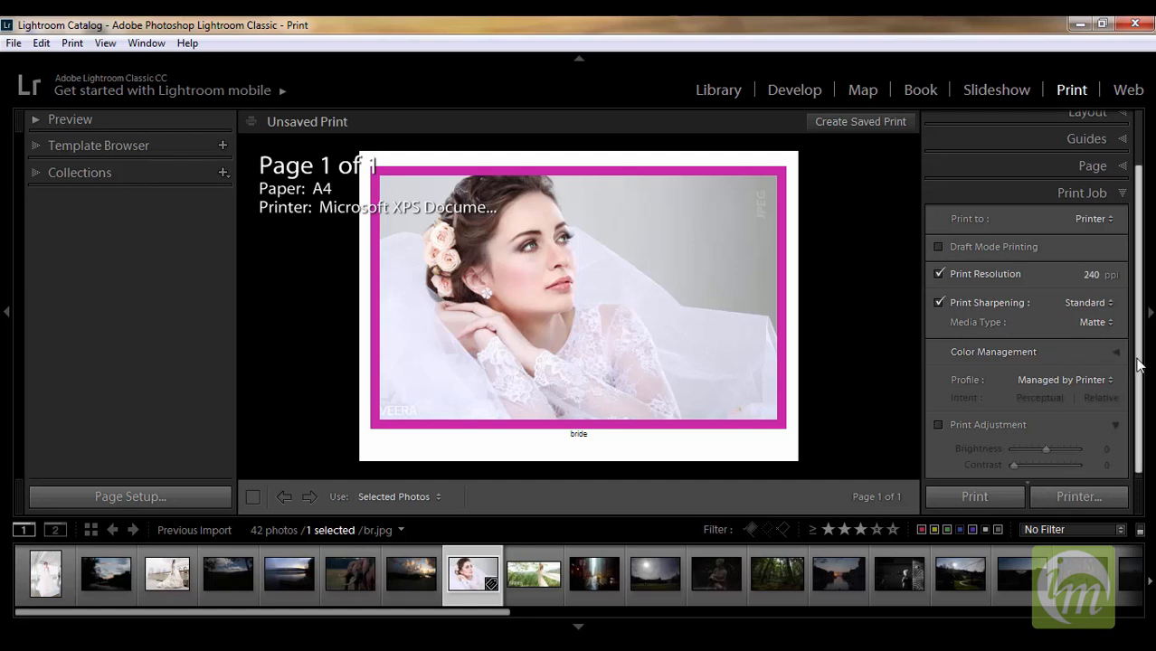
# Turn on Print Adjustment and lower the print brightness to -36.
pyautogui.scroll(-1, 1140, 364)
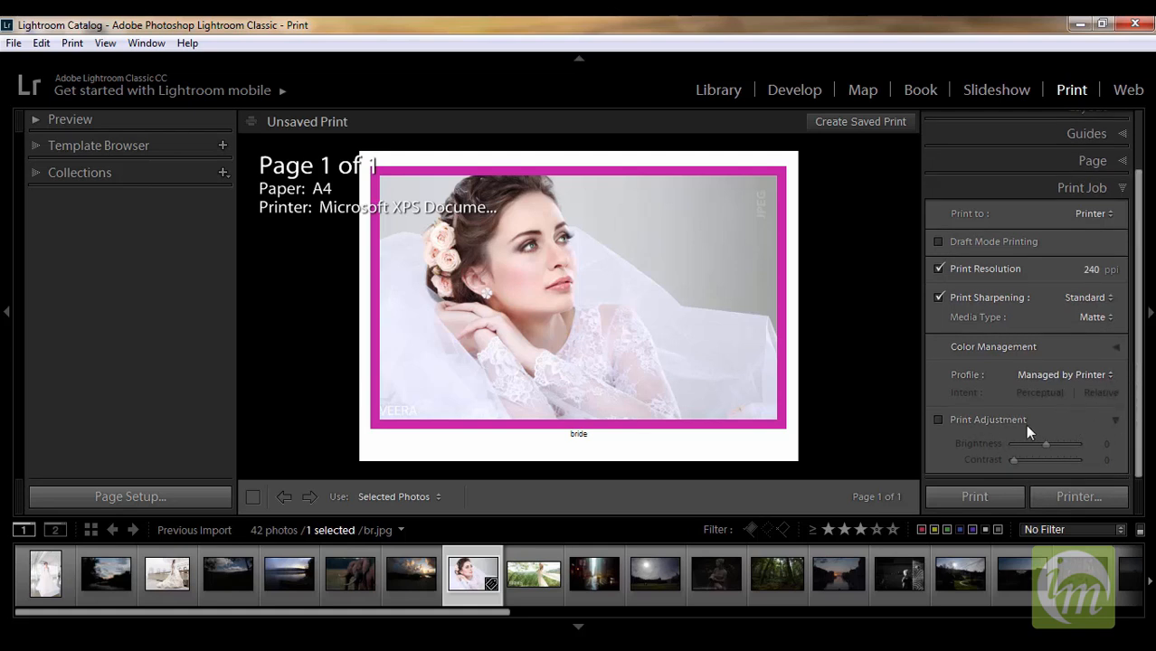
pyautogui.click(938, 420)
pyautogui.moveTo(1043, 447)
pyautogui.mouseDown()
pyautogui.moveTo(1018, 448)
pyautogui.moveTo(1054, 451)
pyautogui.moveTo(1001, 453)
pyautogui.moveTo(1068, 453)
pyautogui.moveTo(1028, 453)
pyautogui.mouseUp()
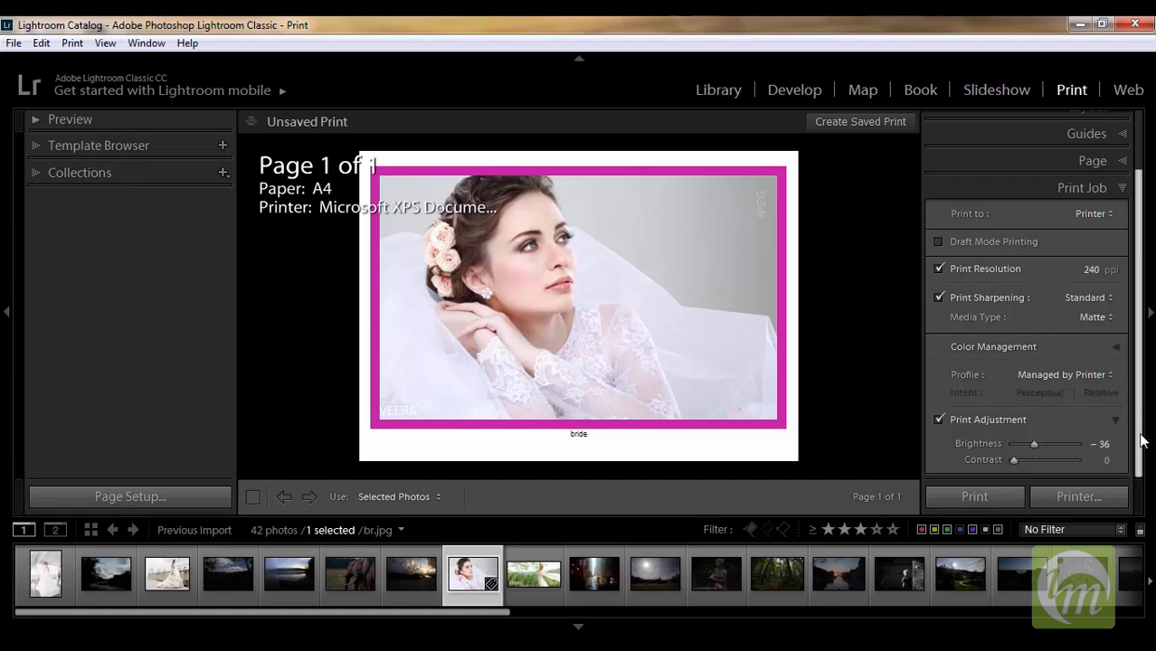
# Start printing the page, and cancel saving the XPS file.
pyautogui.click(992, 498)
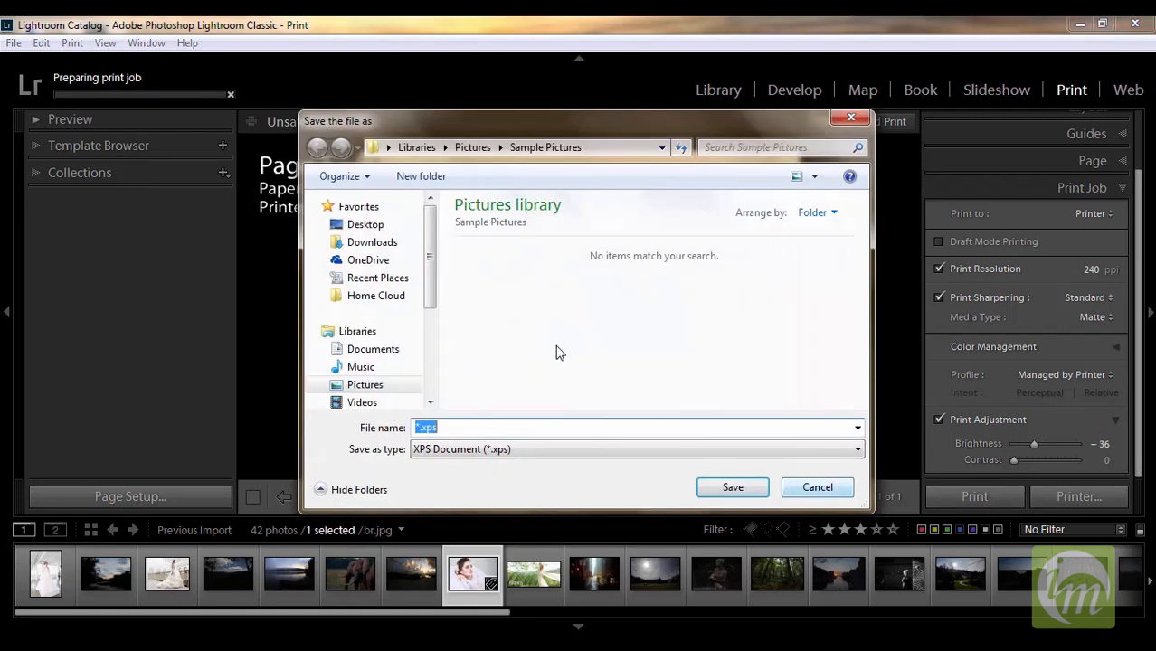
pyautogui.click(815, 489)
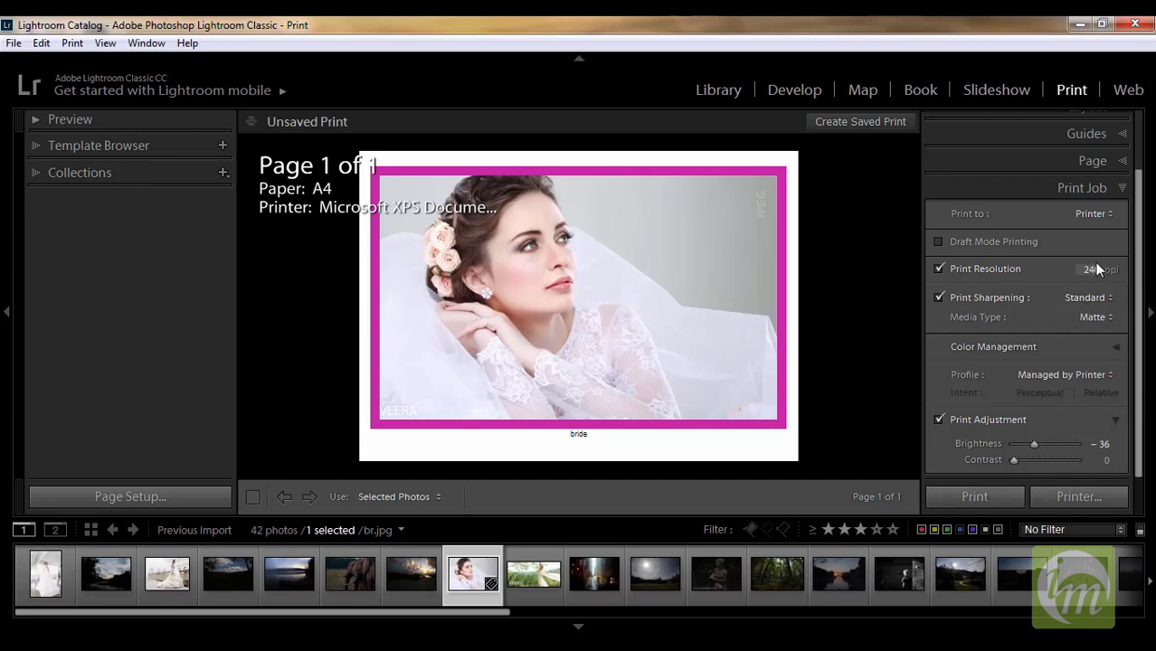
# Save the current print layout as a template named new in the User Templates folder, and locate it in the template list.
pyautogui.click(1072, 190)
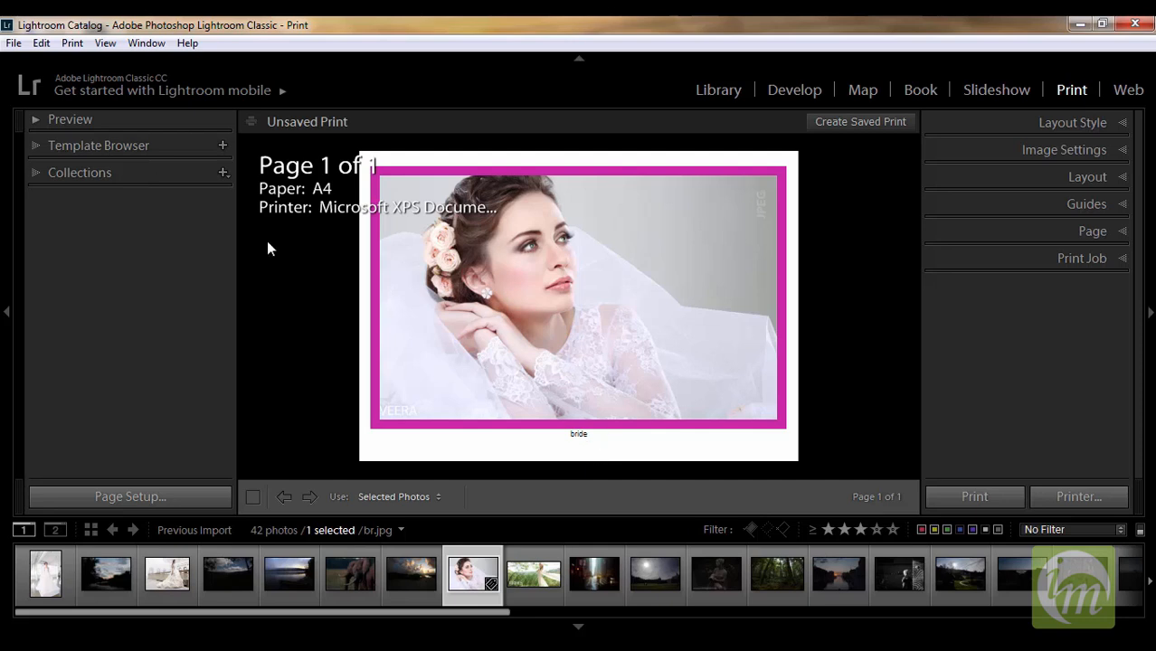
pyautogui.click(222, 146)
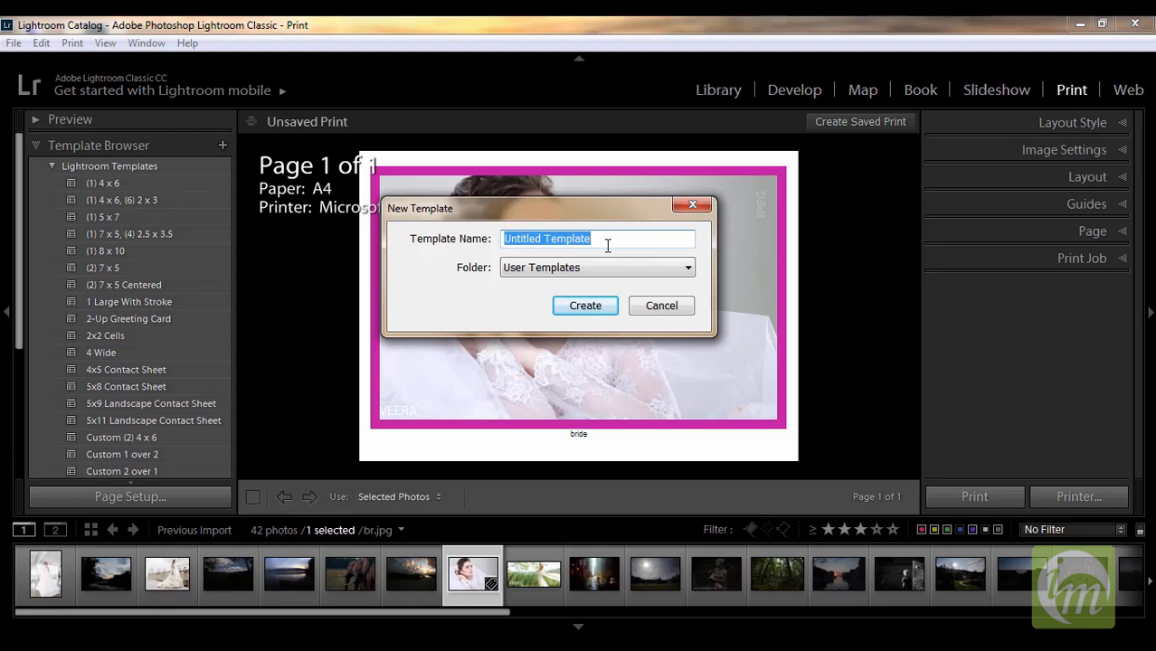
pyautogui.write('new')
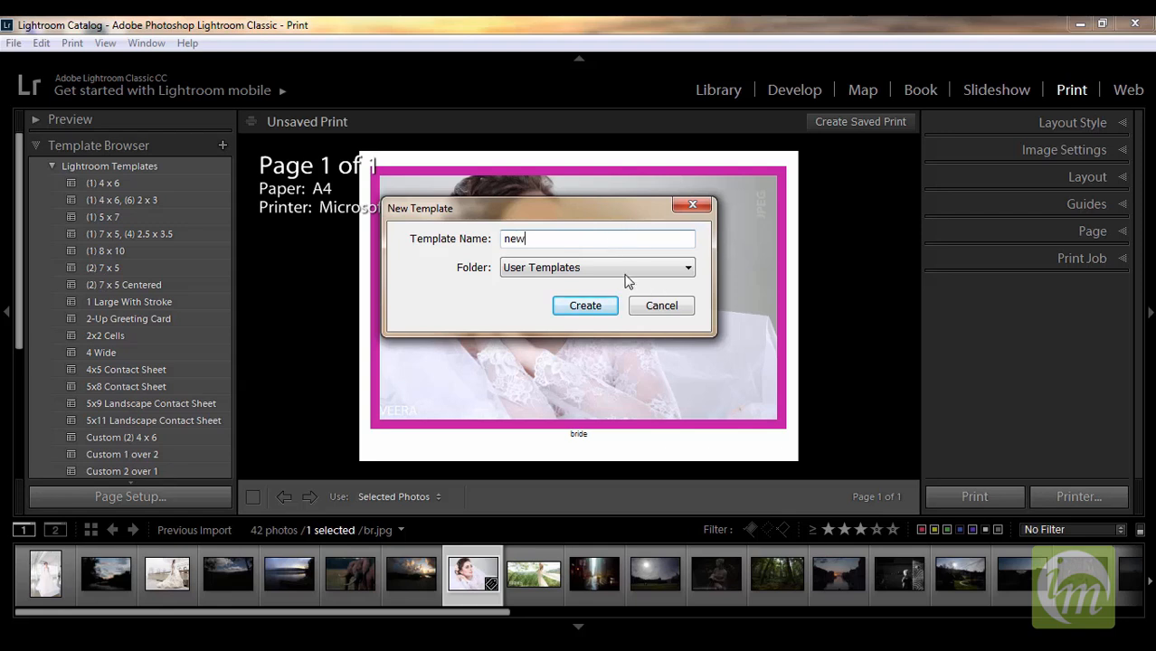
pyautogui.click(587, 306)
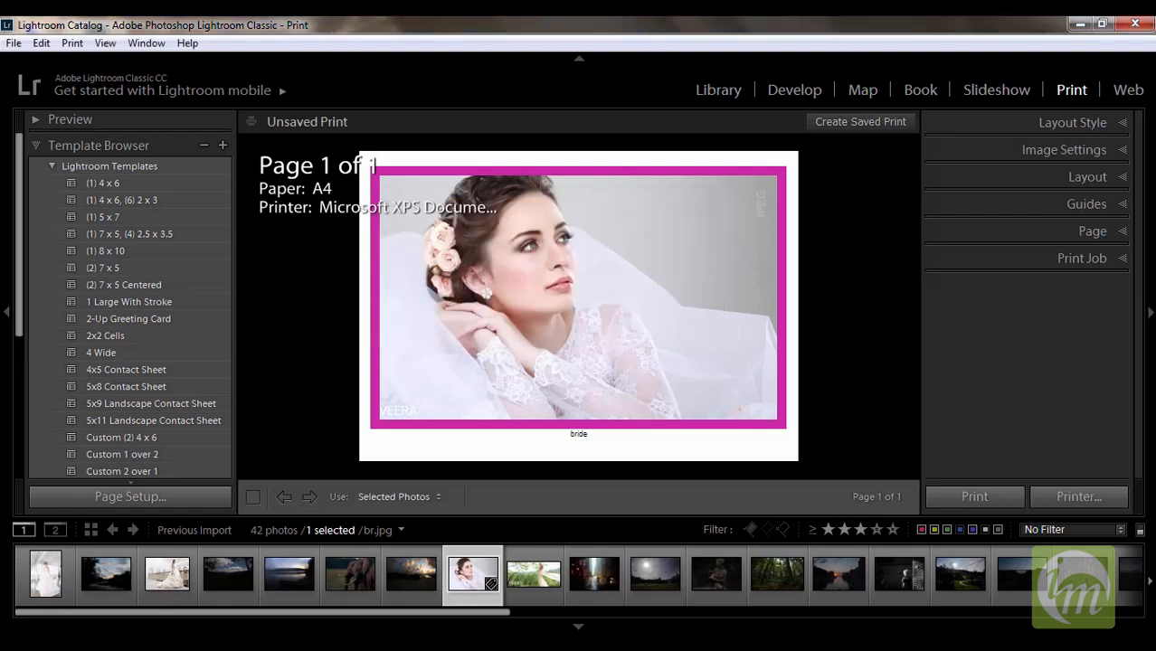
pyautogui.click(52, 166)
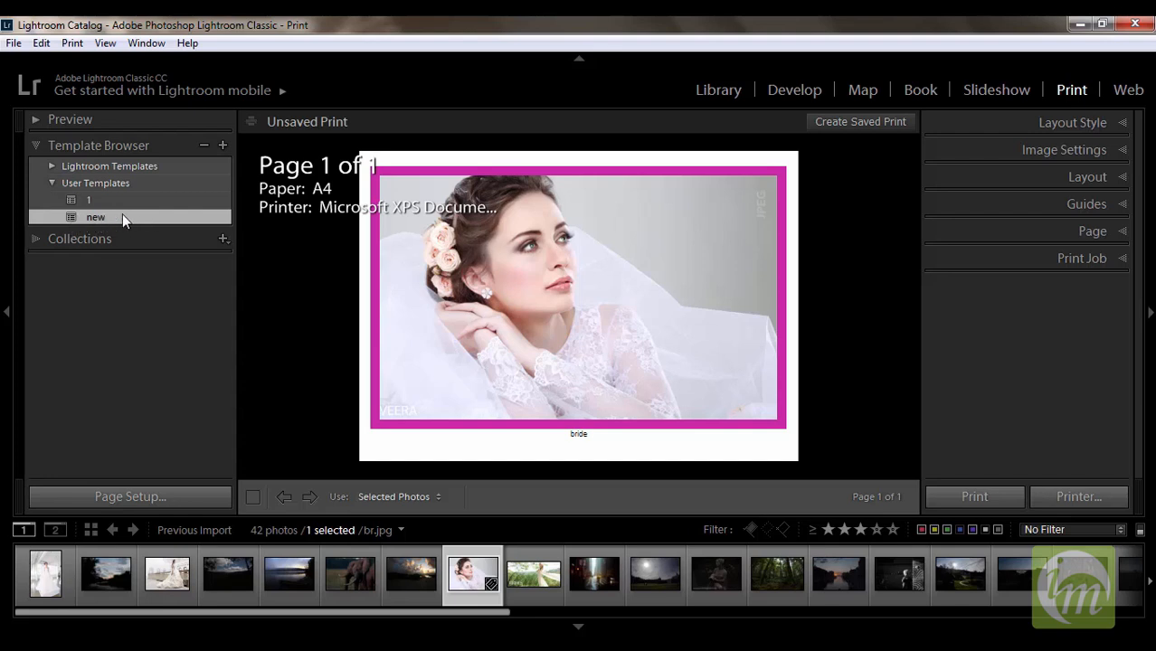
# Check the saved layout with other photos, including 256773-bride.jpg, and return to the br.jpg portrait.
pyautogui.click(159, 586)
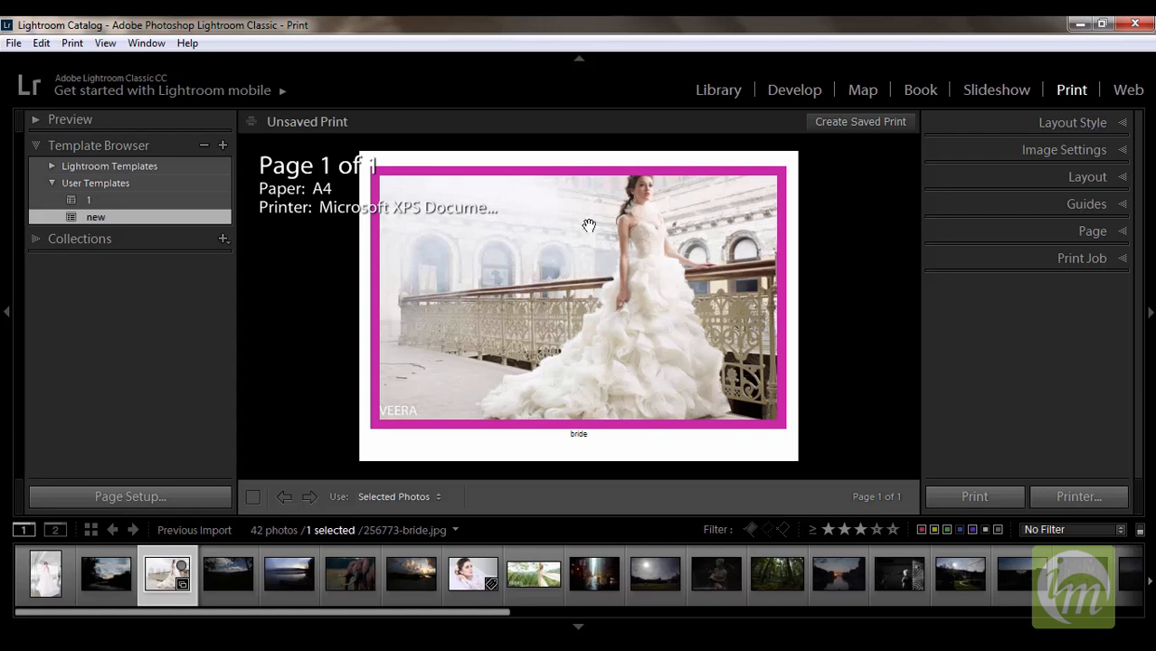
pyautogui.click(472, 574)
pyautogui.click(47, 584)
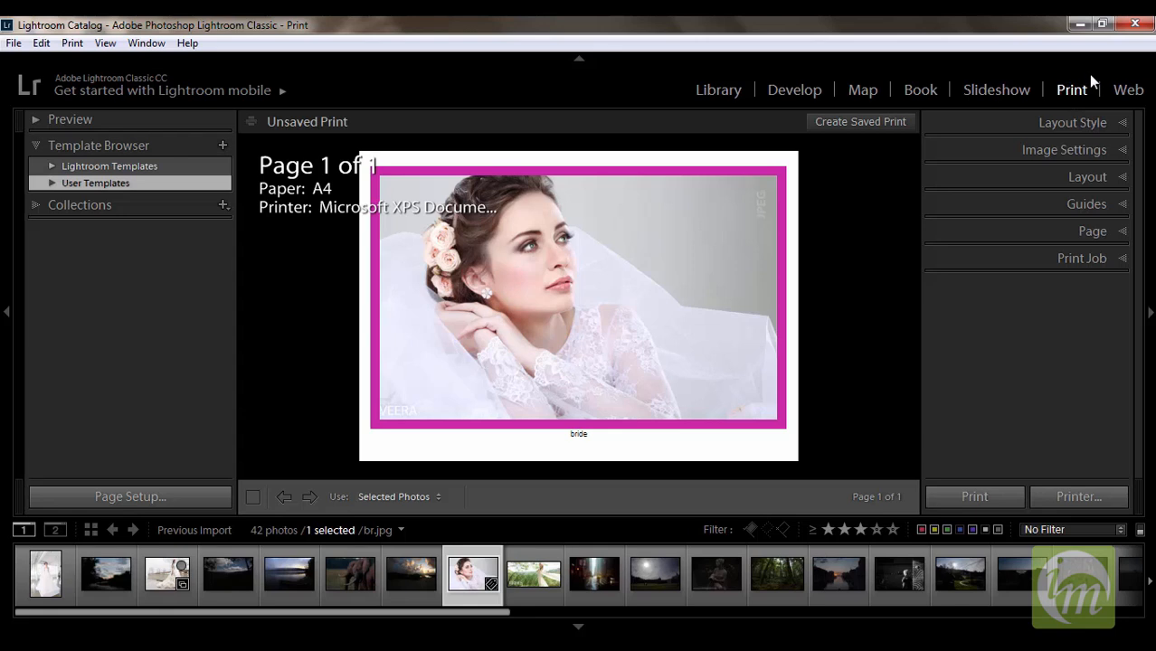
# Apply the Lightroom template (1) 4 x 6, (6) 2 x 3 to the portrait and review its layout style.
pyautogui.click(50, 166)
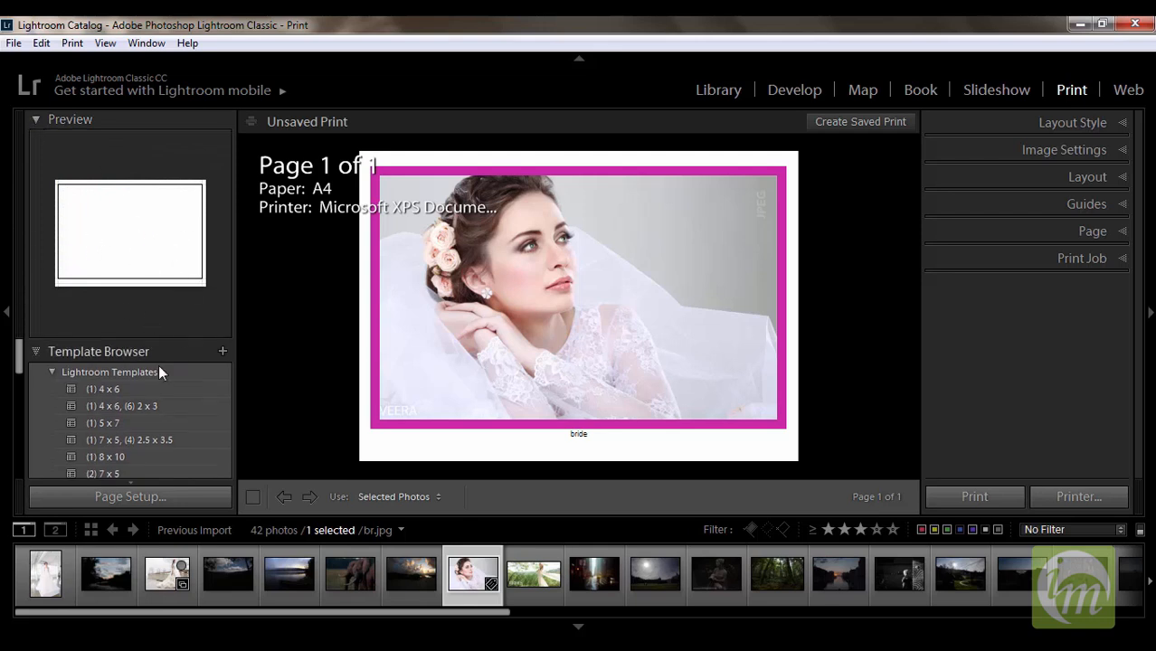
pyautogui.click(128, 405)
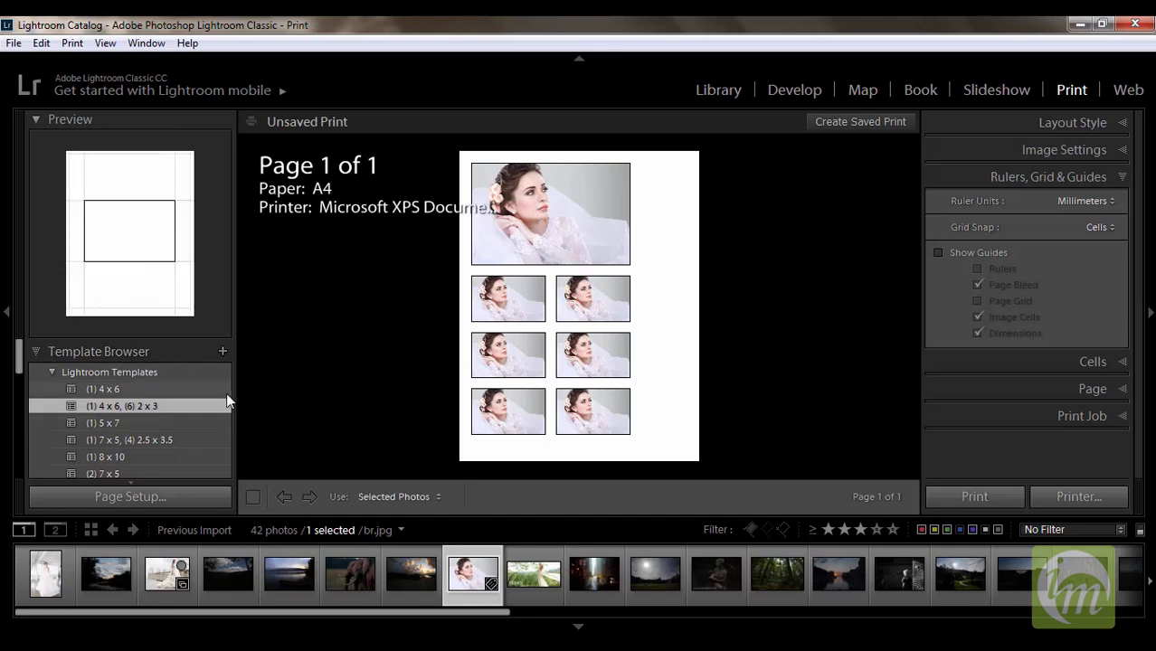
pyautogui.click(1122, 123)
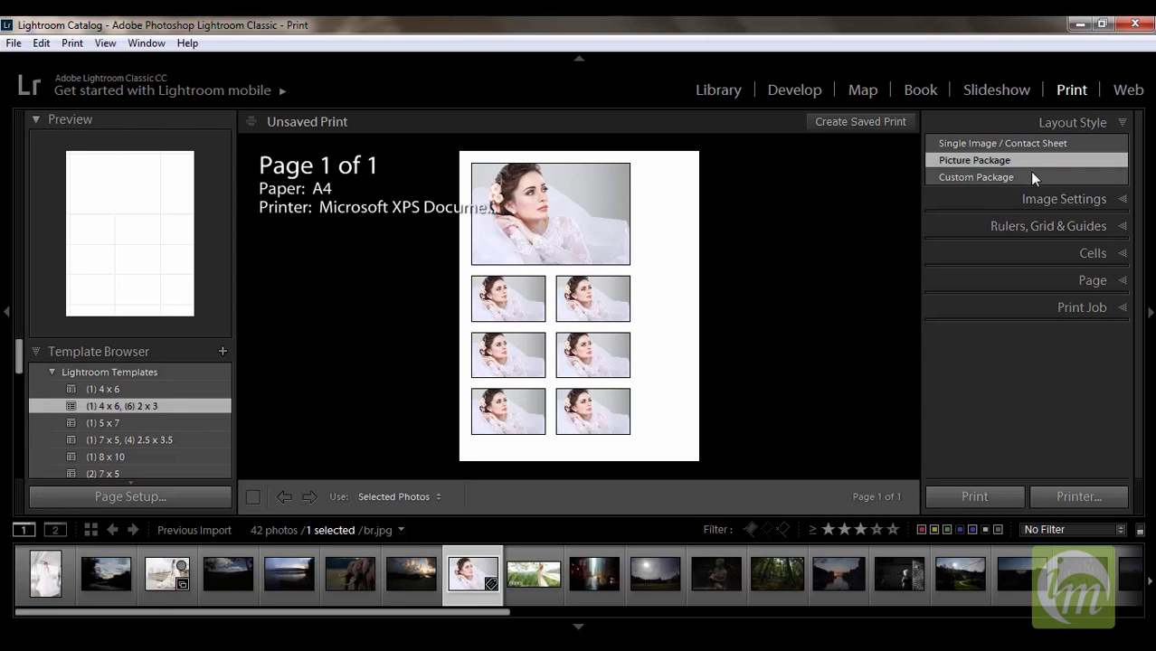
# Try moving the large photo cell sideways, and return it to its original place on the page.
pyautogui.click(582, 215)
pyautogui.moveTo(570, 217)
pyautogui.mouseDown()
pyautogui.moveTo(570, 248)
pyautogui.moveTo(585, 215)
pyautogui.moveTo(604, 211)
pyautogui.moveTo(565, 215)
pyautogui.mouseUp()
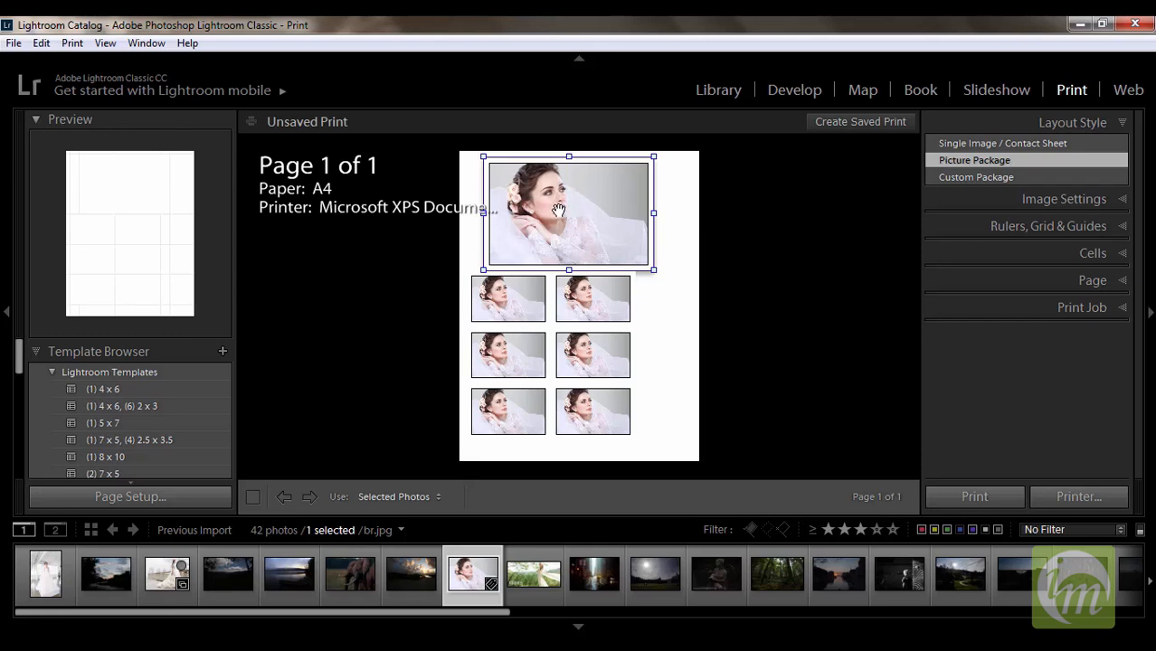
pyautogui.moveTo(564, 207)
pyautogui.mouseDown()
pyautogui.moveTo(584, 215)
pyautogui.moveTo(548, 215)
pyautogui.mouseUp()
pyautogui.click(735, 251)
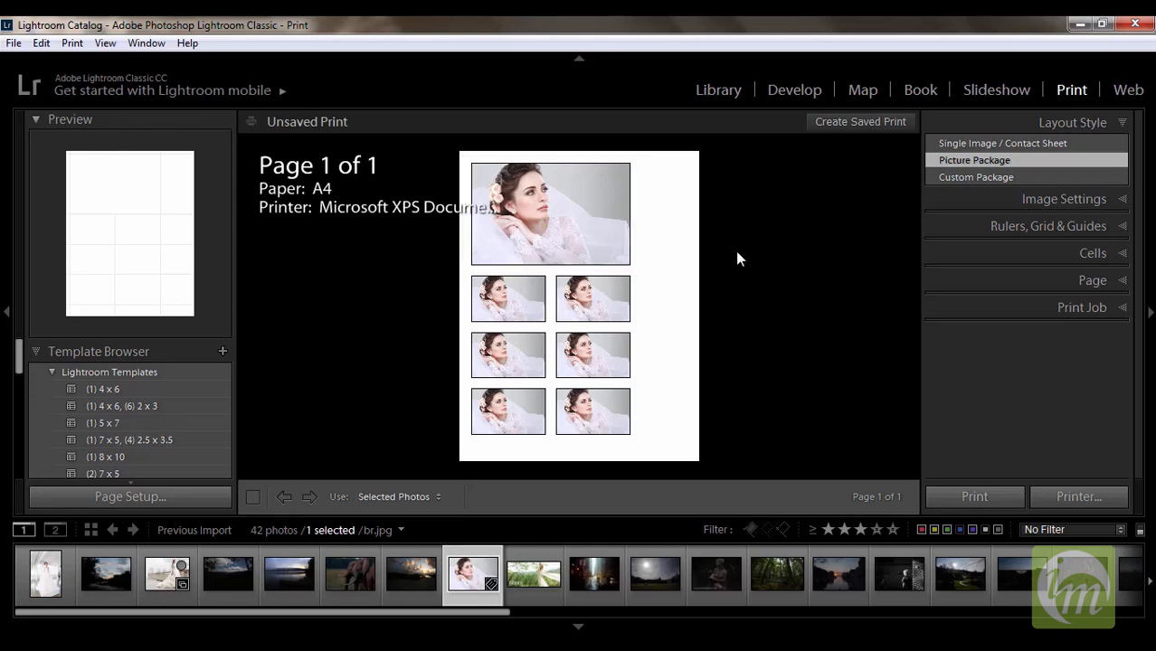
# Rearrange the small photo cells, staggering the two rows directly below the large photo toward the page's right edge.
pyautogui.moveTo(607, 296); pyautogui.dragTo(637, 298)
pyautogui.moveTo(609, 342)
pyautogui.mouseDown()
pyautogui.moveTo(641, 344)
pyautogui.moveTo(621, 342)
pyautogui.mouseUp()
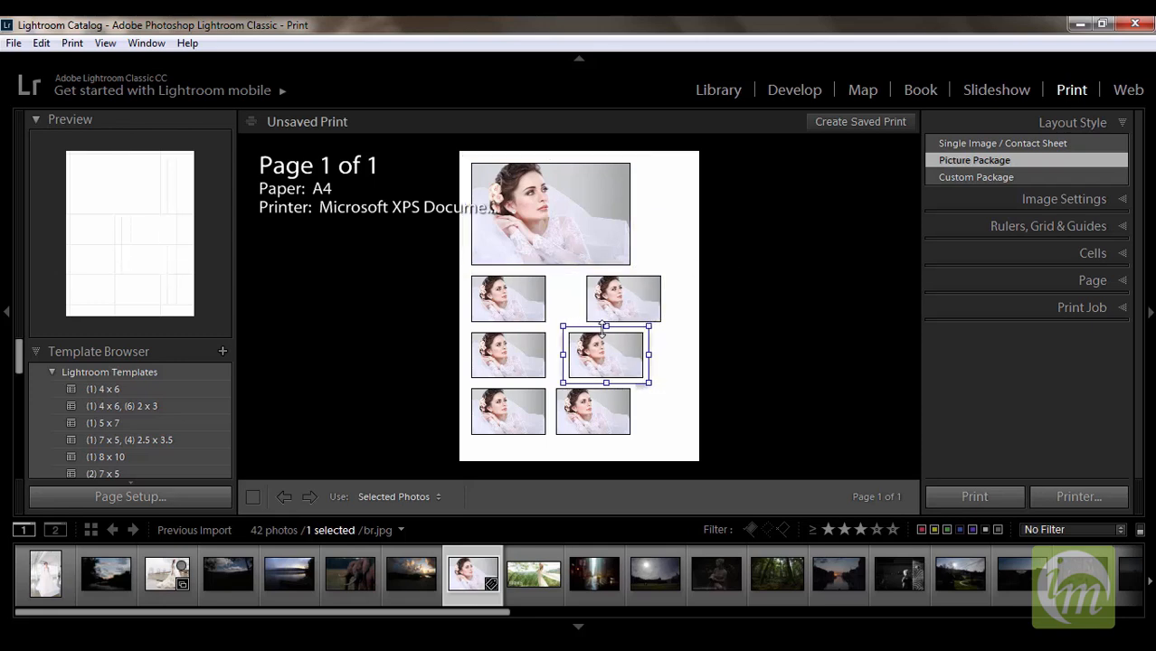
pyautogui.moveTo(506, 303); pyautogui.dragTo(520, 303)
pyautogui.moveTo(584, 412)
pyautogui.mouseDown()
pyautogui.moveTo(608, 414)
pyautogui.moveTo(588, 414)
pyautogui.mouseUp()
pyautogui.moveTo(597, 371); pyautogui.dragTo(616, 306)
pyautogui.moveTo(549, 355); pyautogui.dragTo(584, 357)
pyautogui.click(647, 434)
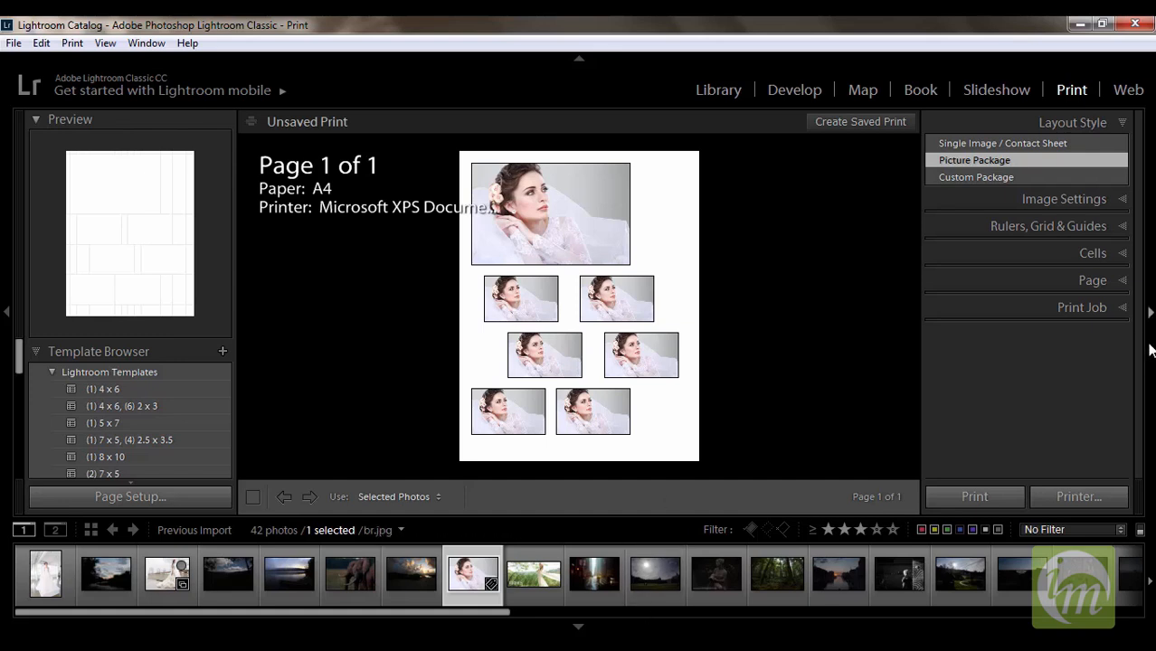
# Add a 55 × 91 mm and an 89 × 254 mm cell to the package, and move the tall cell toward its page's centre.
pyautogui.click(1118, 253)
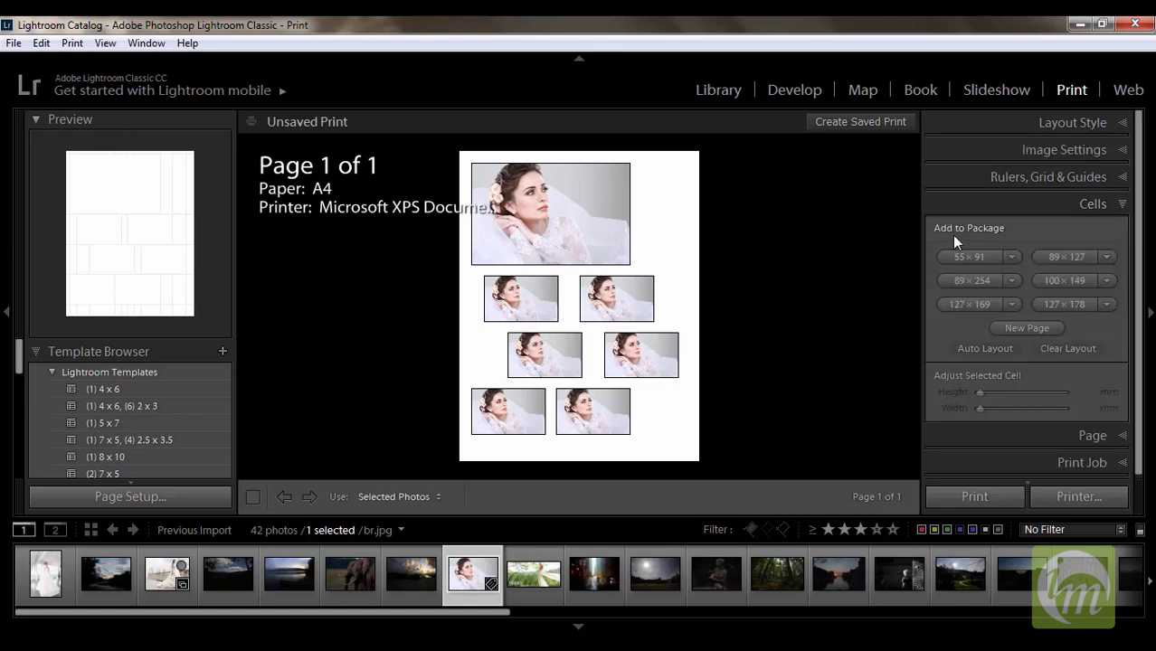
pyautogui.click(968, 257)
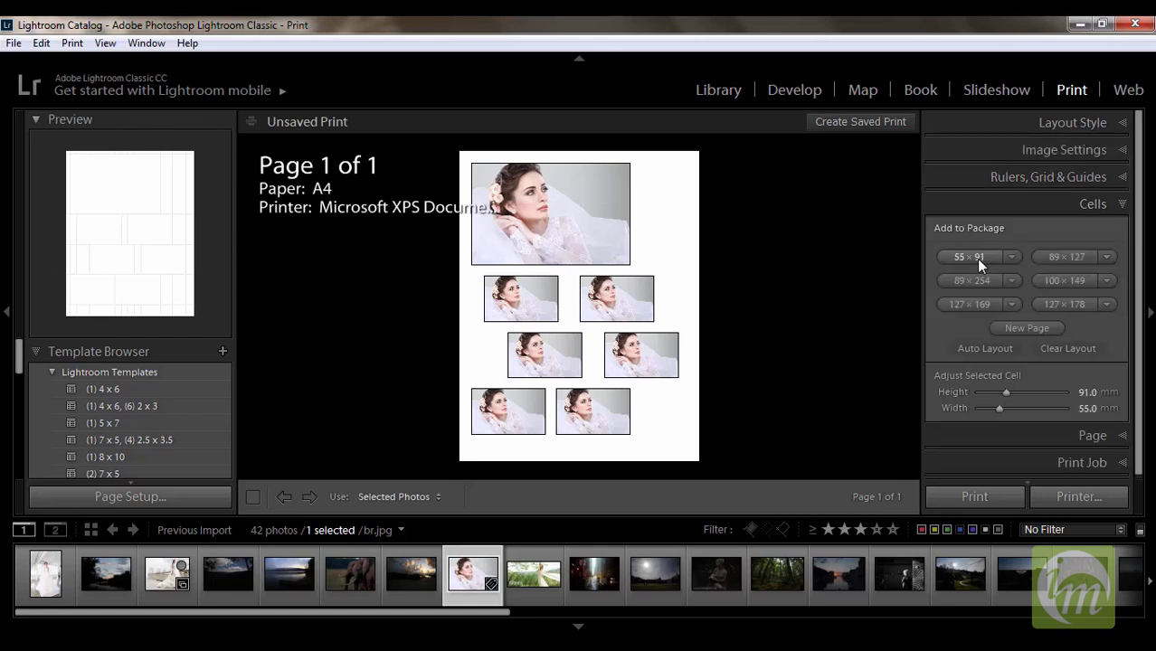
pyautogui.click(972, 280)
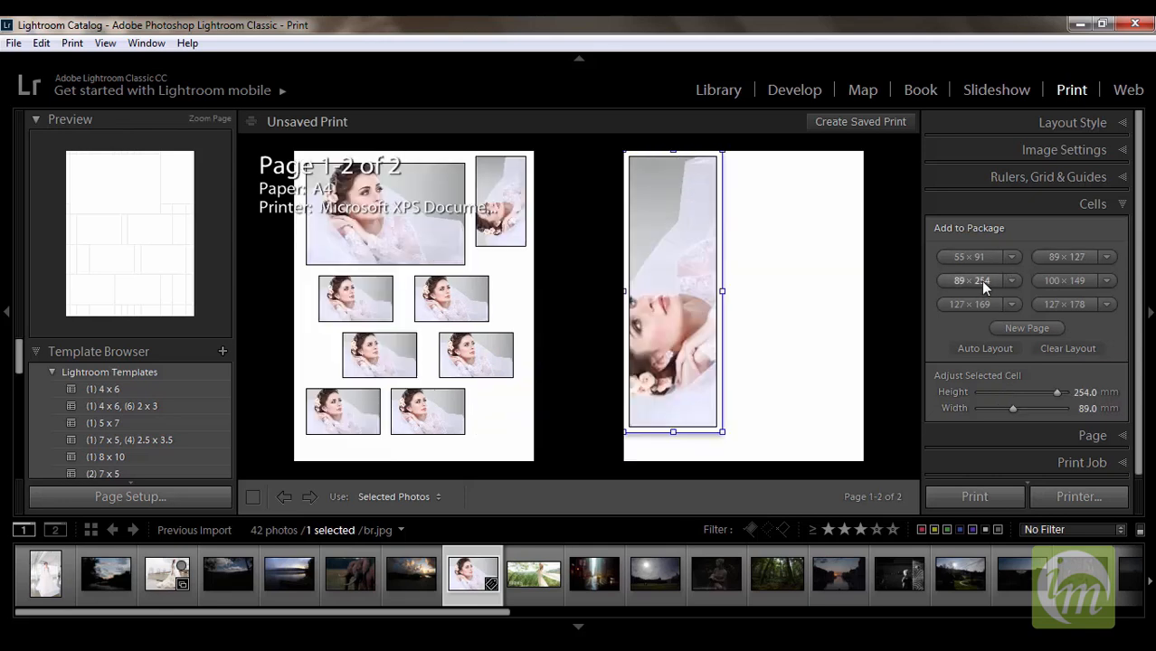
pyautogui.moveTo(703, 302); pyautogui.dragTo(739, 314)
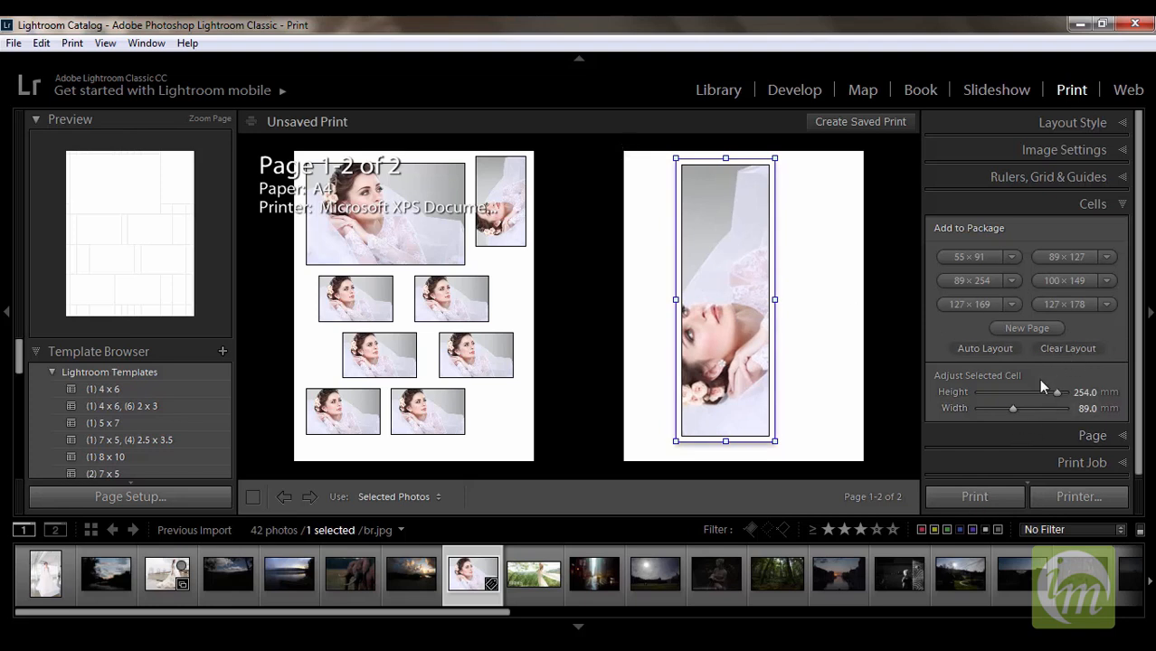
# Clear the whole package layout, and undo back to the bordered landscape layout.
pyautogui.click(1076, 352)
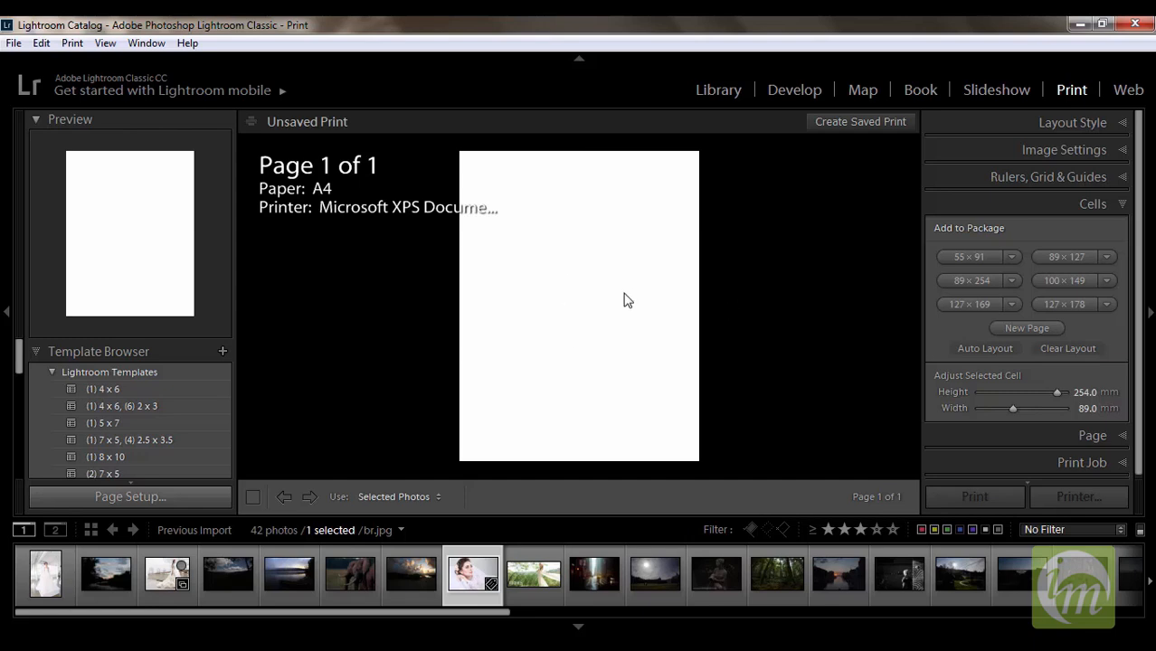
pyautogui.hotkey('ctrl', 'z')
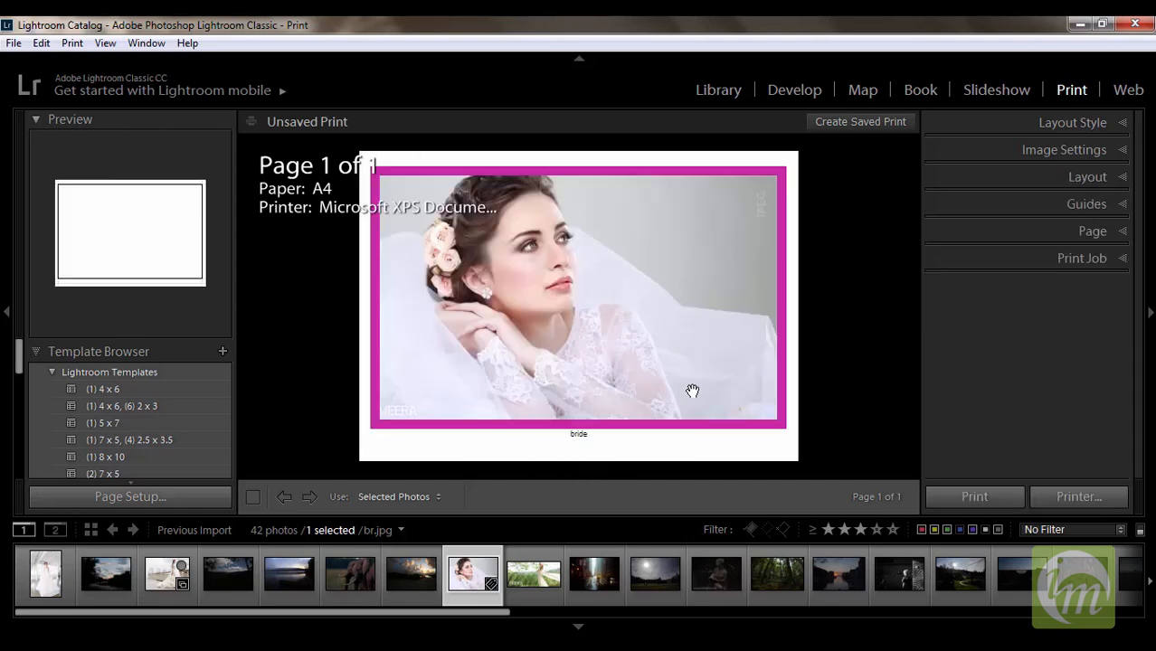
# Try the templates (1) 7 x 5, (4) 2.5 x 3.5, (1) 8 x 10, 2x2 Cells, 4 Wide and 4x5 Contact Sheet on the portrait.
pyautogui.click(149, 440)
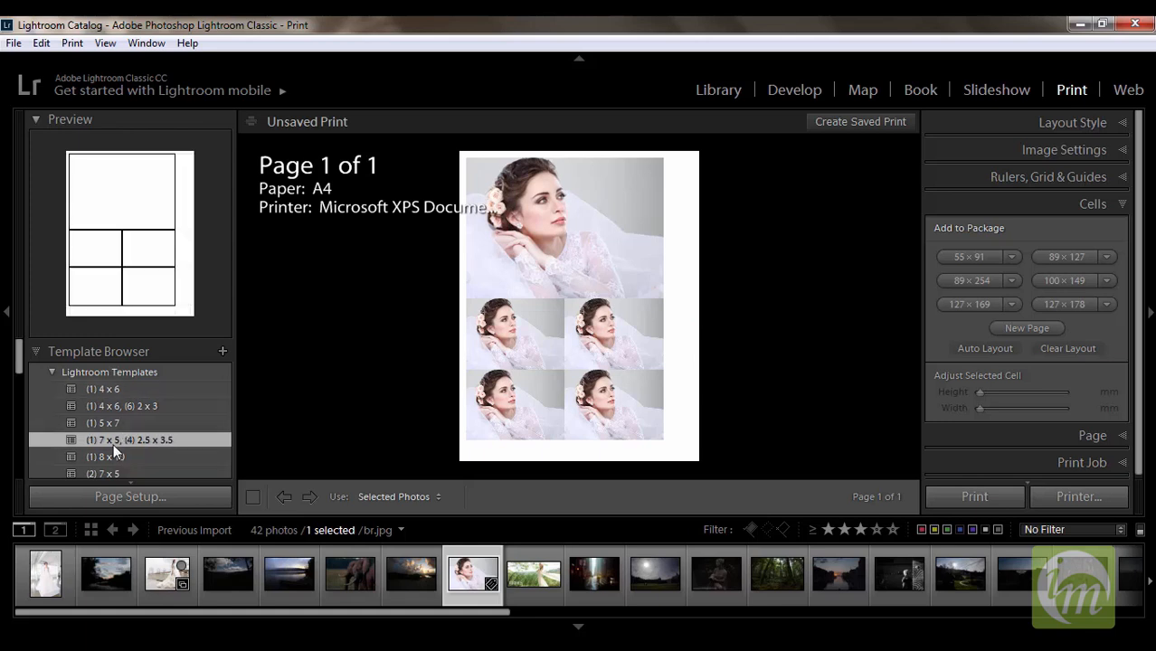
pyautogui.click(126, 458)
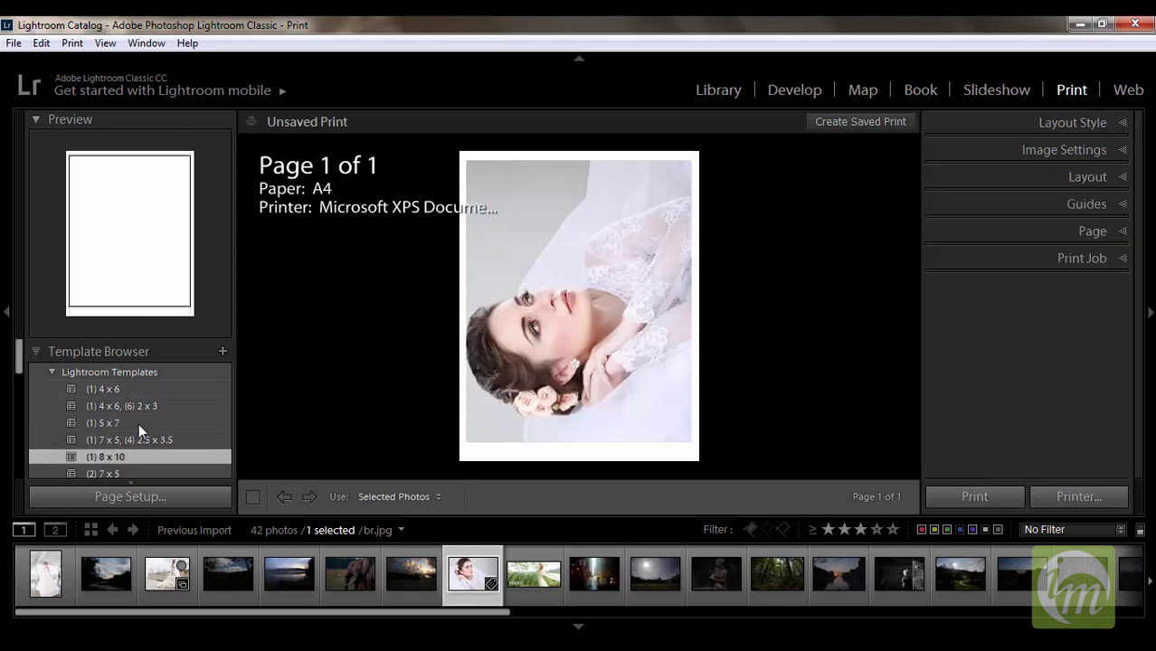
pyautogui.scroll(-5, 129, 389)
pyautogui.scroll(2, 131, 389)
pyautogui.scroll(-1, 132, 392)
pyautogui.click(125, 403)
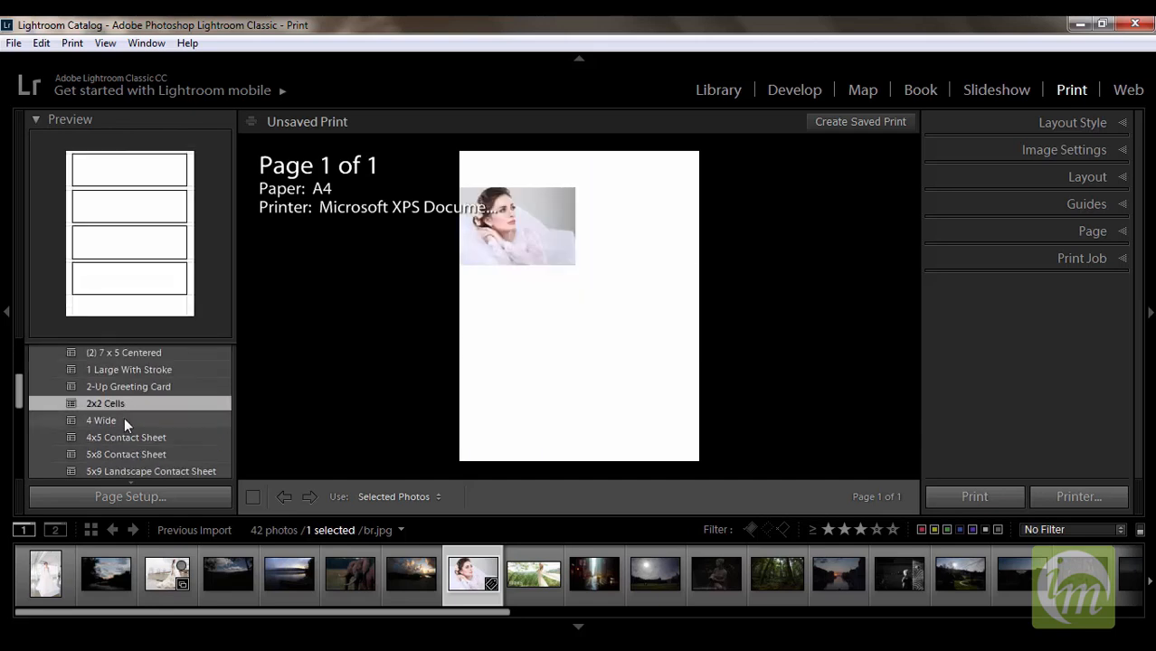
pyautogui.click(124, 420)
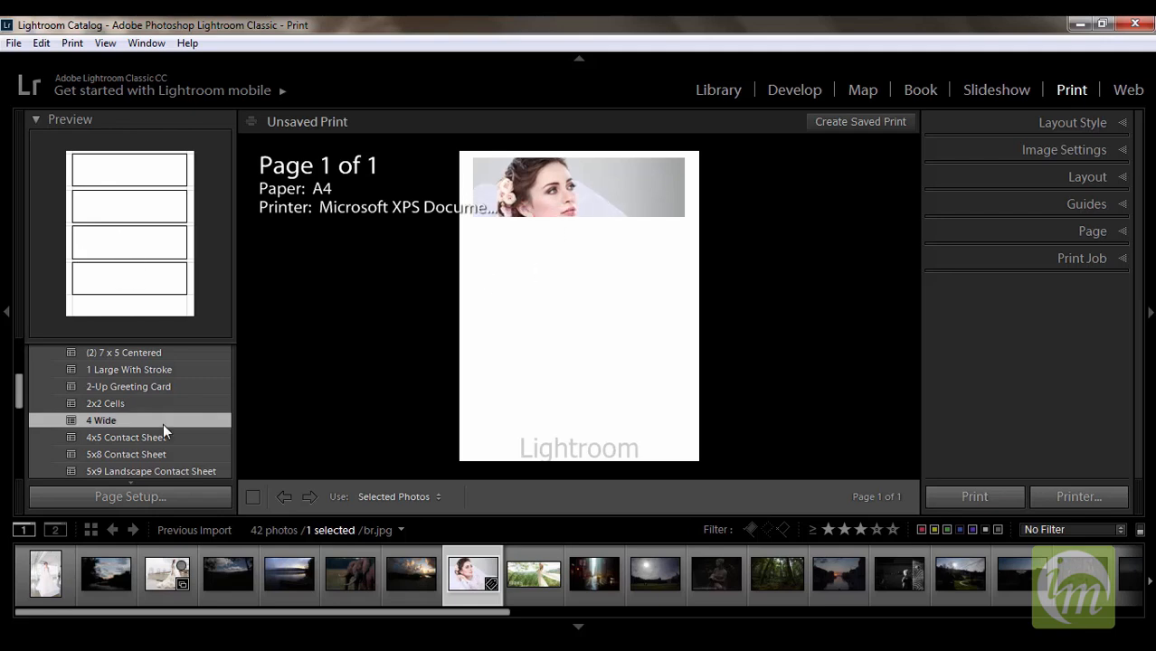
pyautogui.click(139, 435)
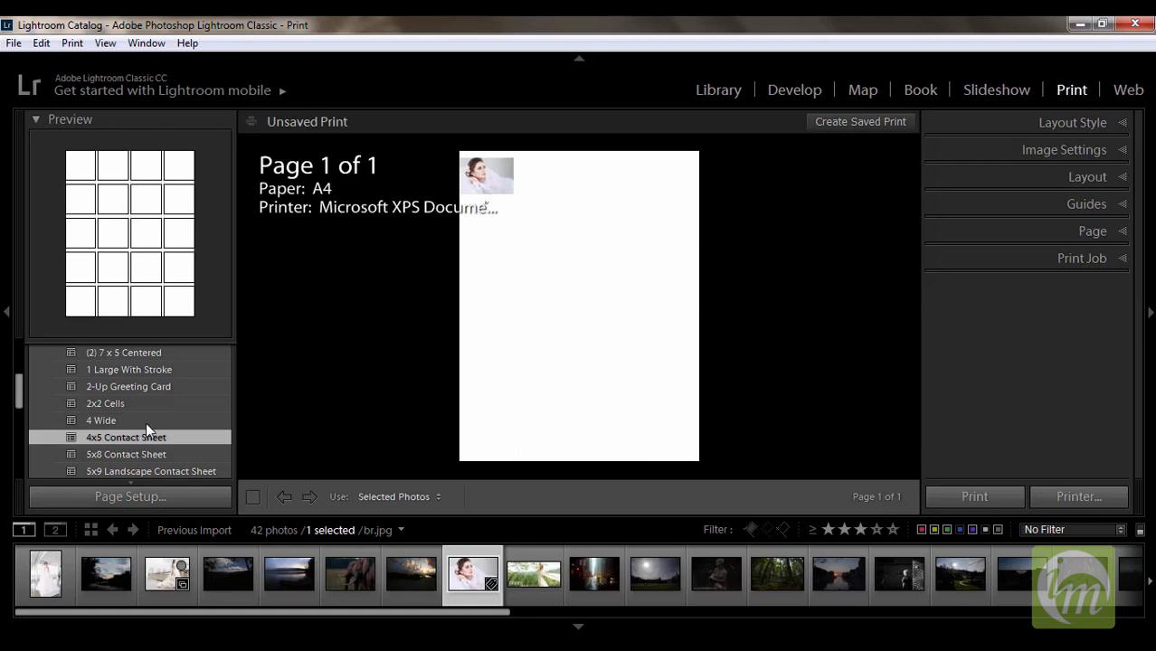
# Compare the Custom (2) 4 x 6 and Custom 1 over 2 templates, apply Custom 4 square and review its layout style.
pyautogui.scroll(-3, 146, 423)
pyautogui.click(150, 401)
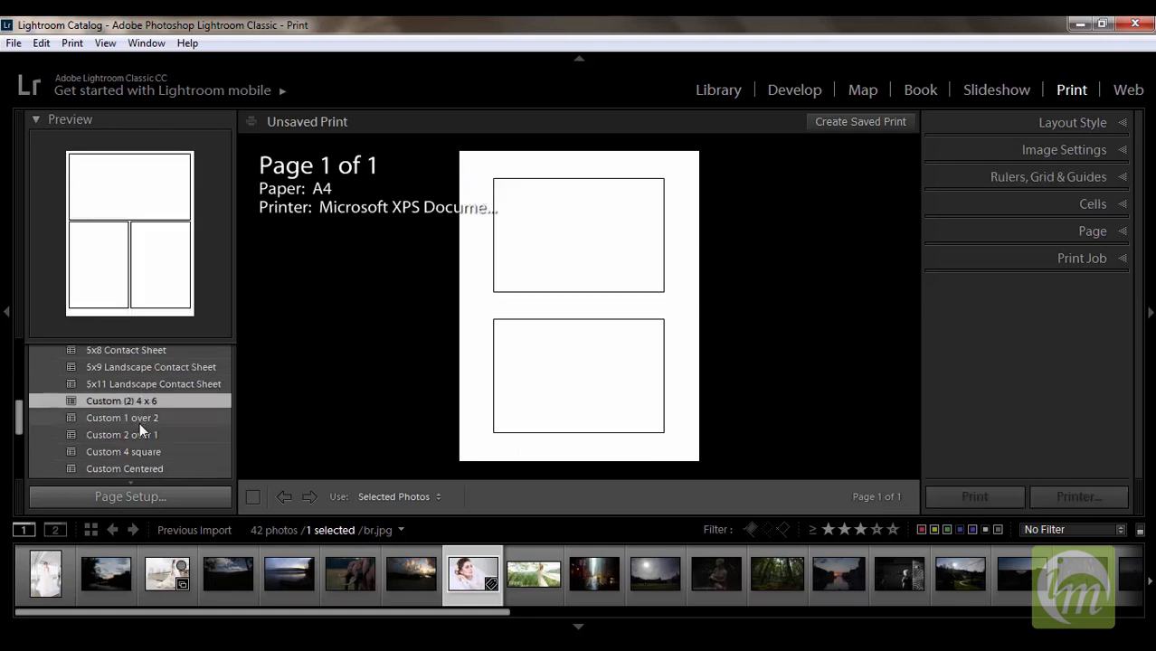
pyautogui.click(141, 422)
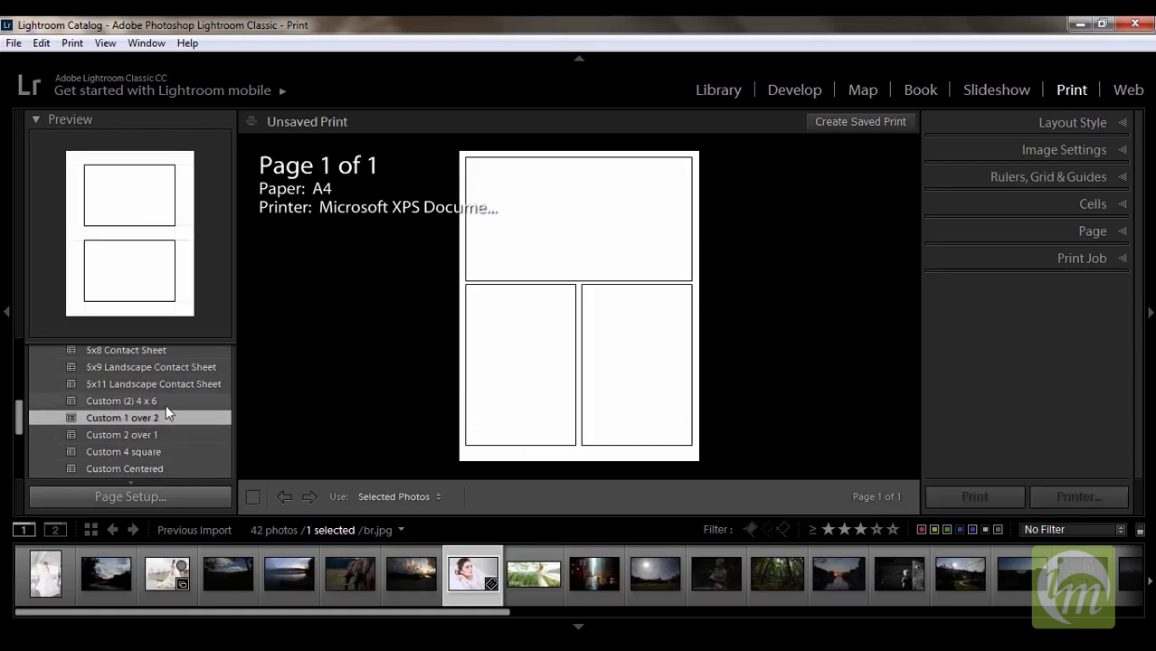
pyautogui.click(166, 405)
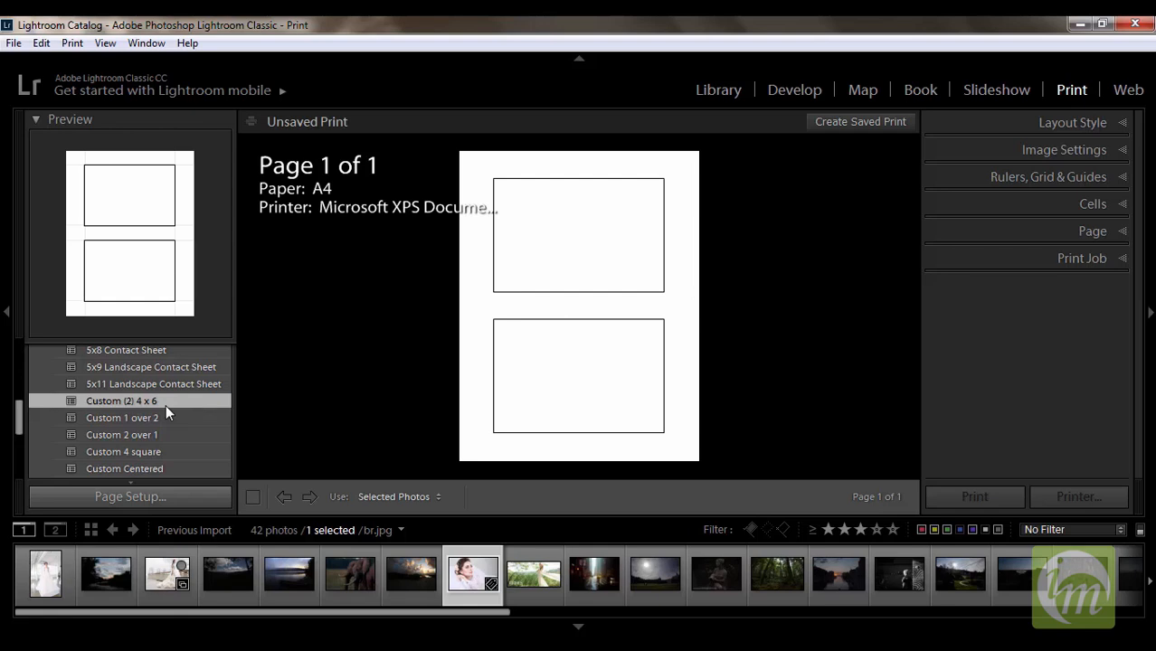
pyautogui.click(158, 450)
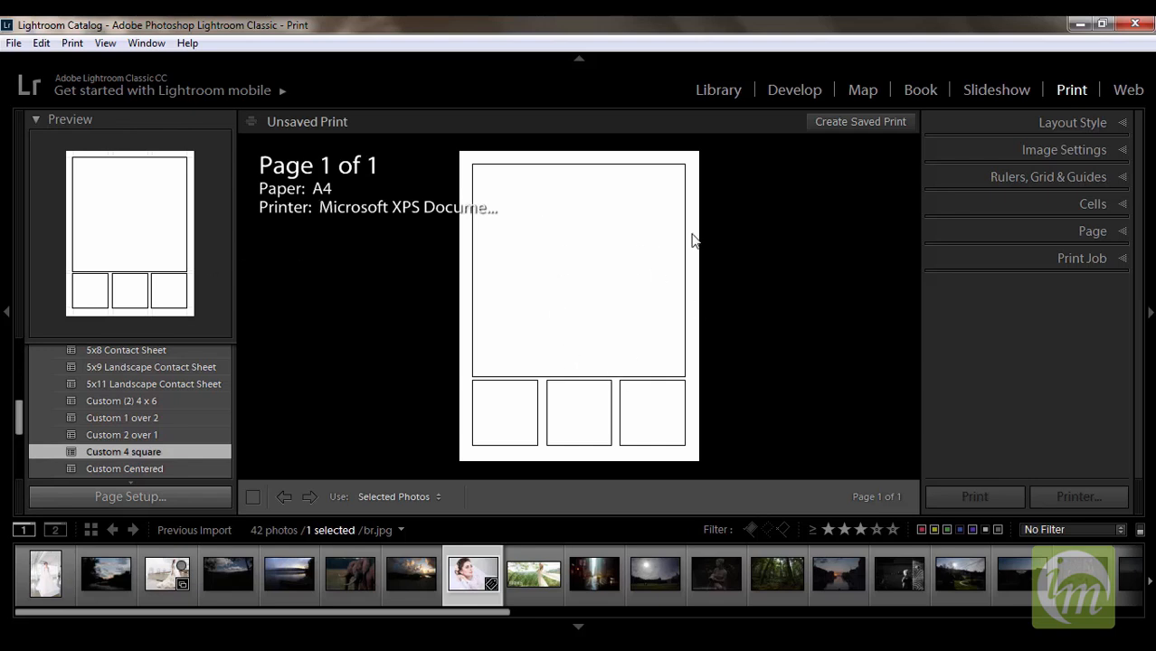
pyautogui.click(1000, 125)
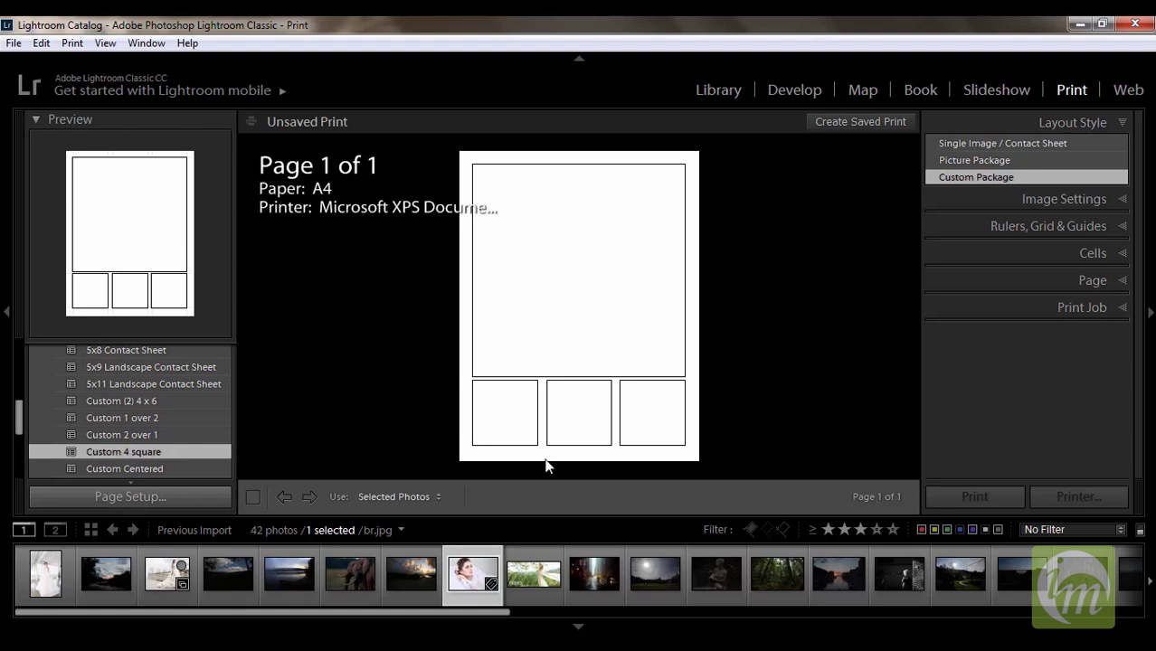
# Place the BRIDE.jpg field photo in the large cell and the elephant, city street and statue photos in the small cells, left to right.
pyautogui.moveTo(350, 574); pyautogui.dragTo(505, 412)
pyautogui.moveTo(536, 576); pyautogui.dragTo(571, 322)
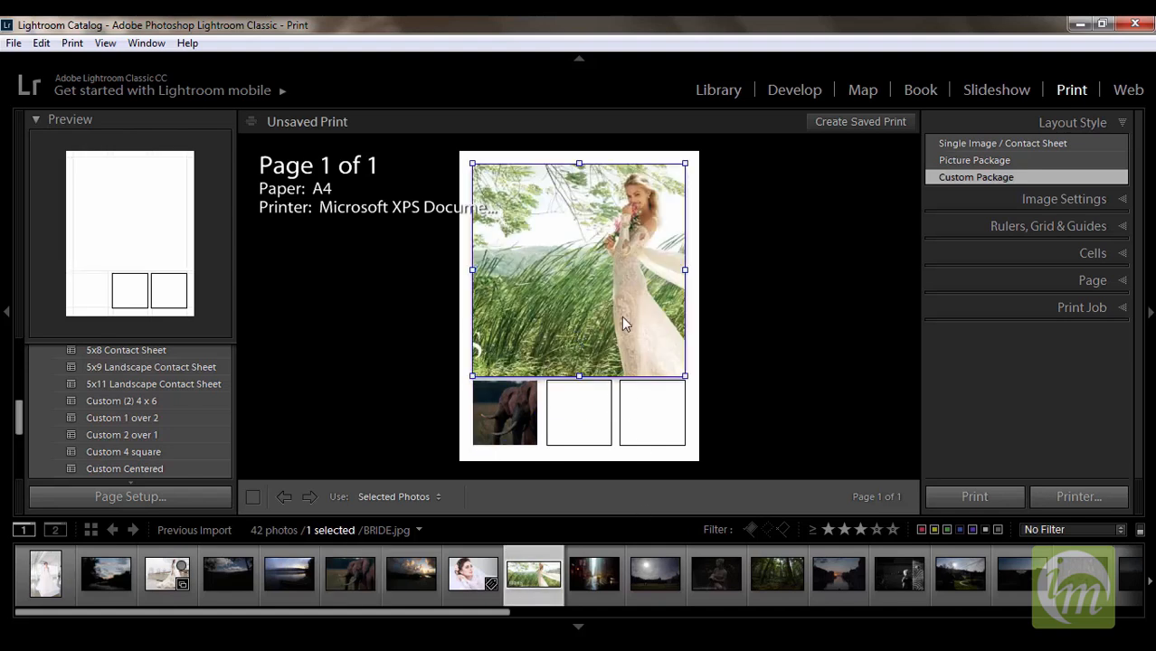
pyautogui.moveTo(594, 573); pyautogui.dragTo(579, 414)
pyautogui.moveTo(715, 574); pyautogui.dragTo(655, 425)
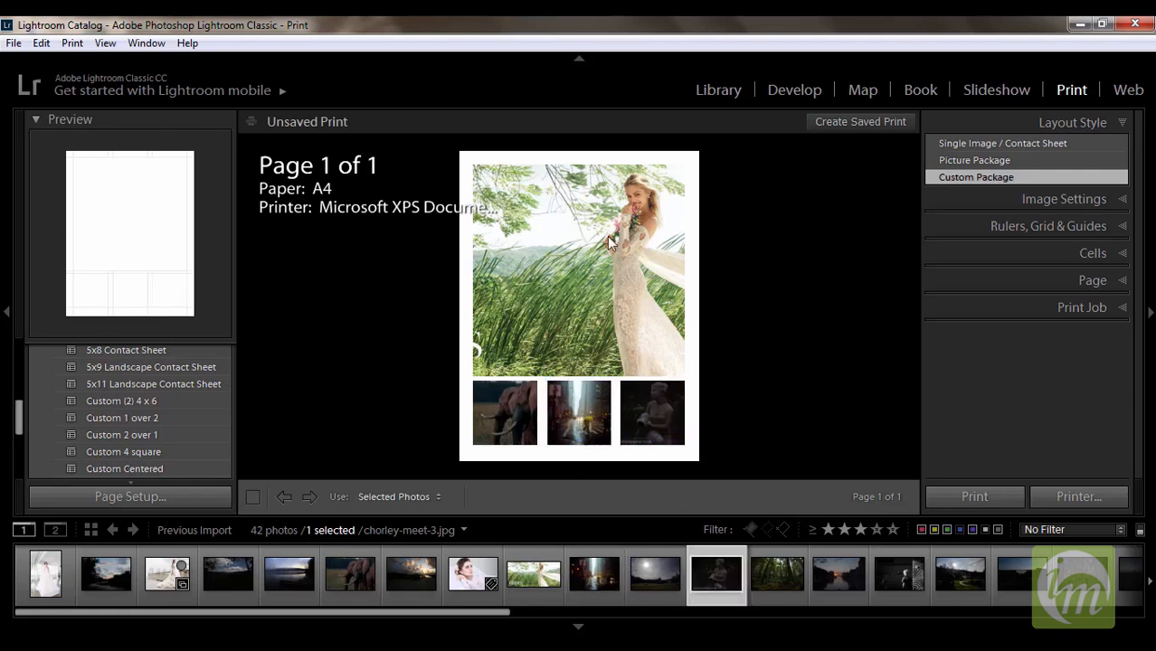
# Reframe BRIDE.jpg in the large cell so the bride stands left of centre, and select the elephant cell below it.
pyautogui.click(577, 219)
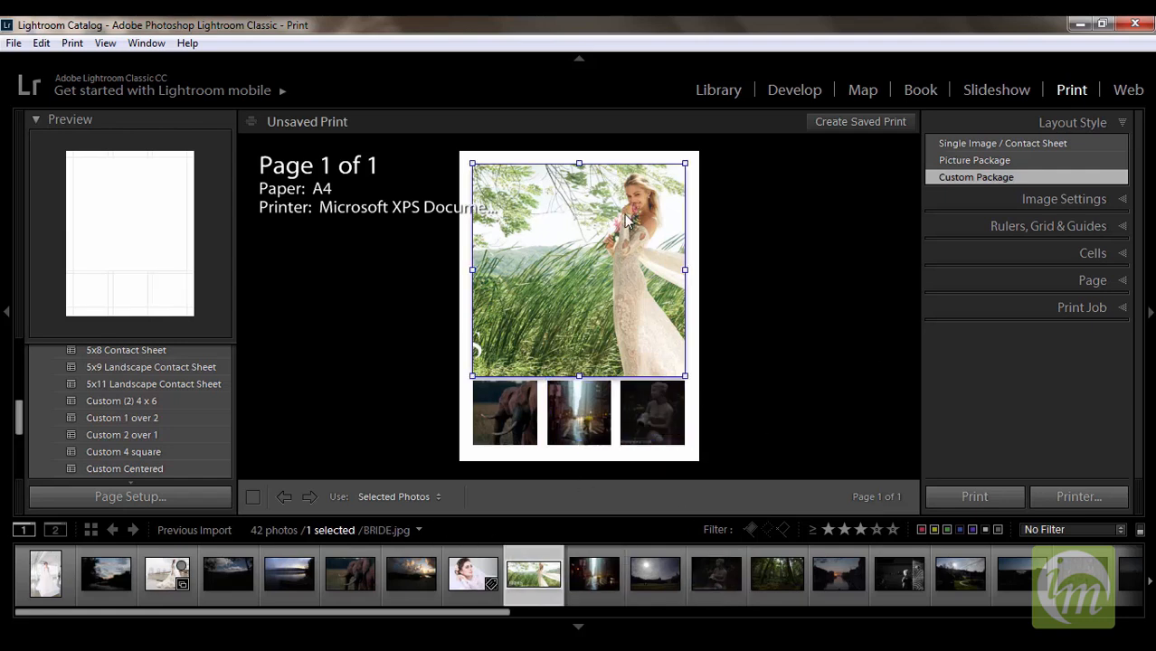
pyautogui.moveTo(626, 224); pyautogui.dragTo(517, 237)
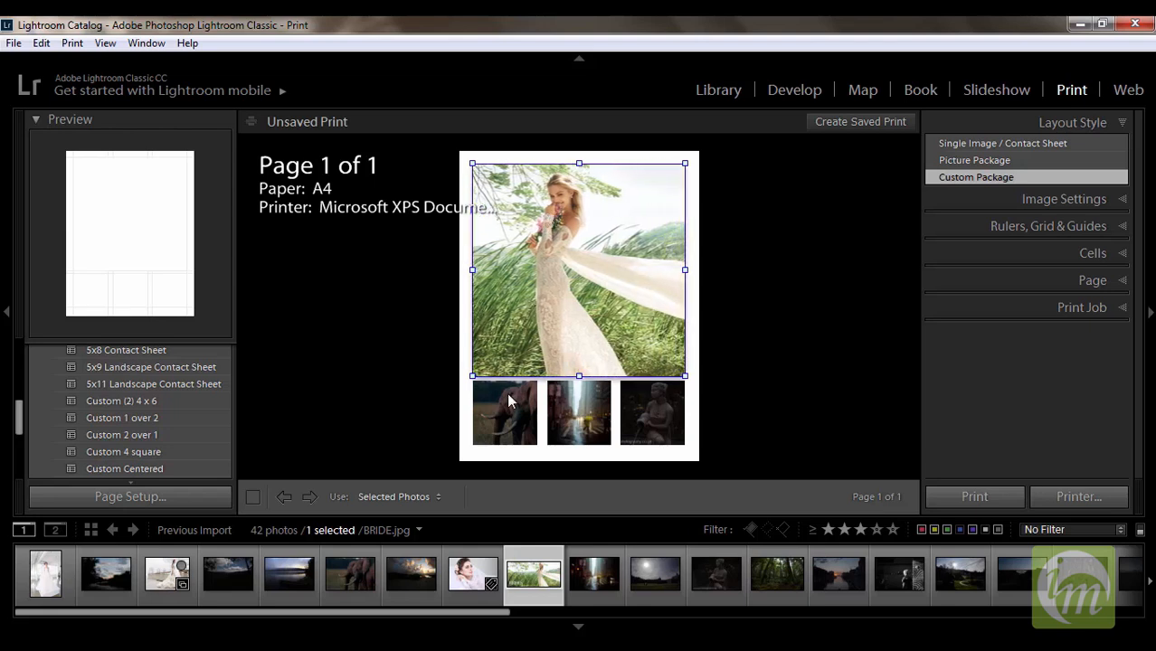
pyautogui.click(506, 412)
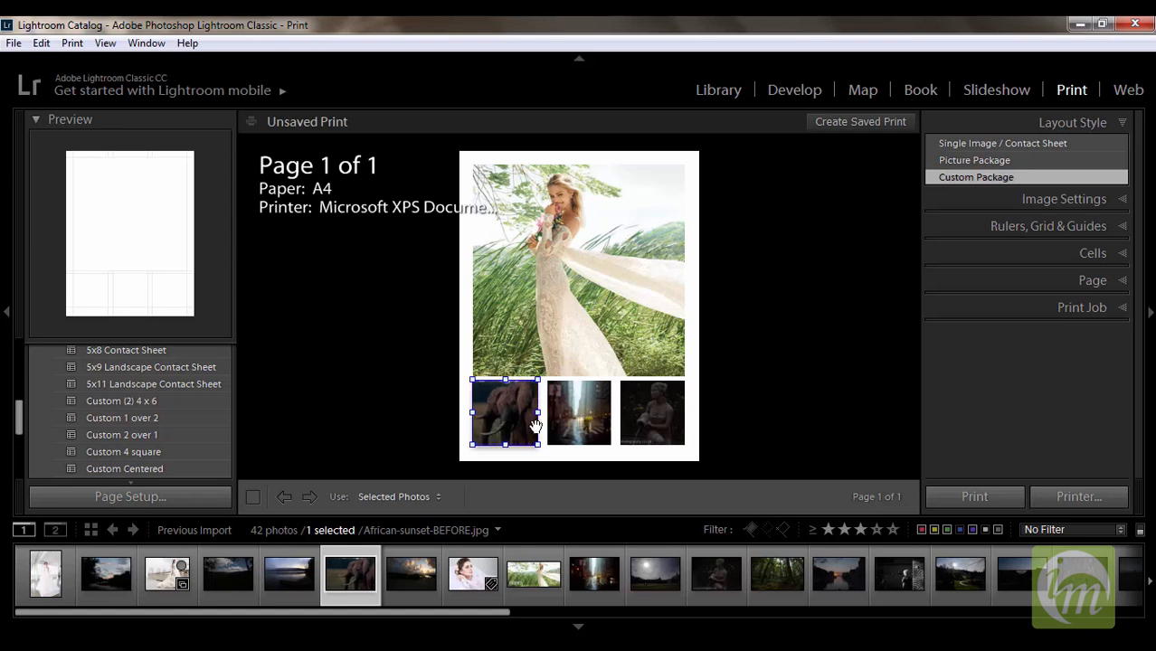
# Replace the city street photo with br.jpg and the statue photo with 256773-bride.jpg in the small cells.
pyautogui.click(577, 421)
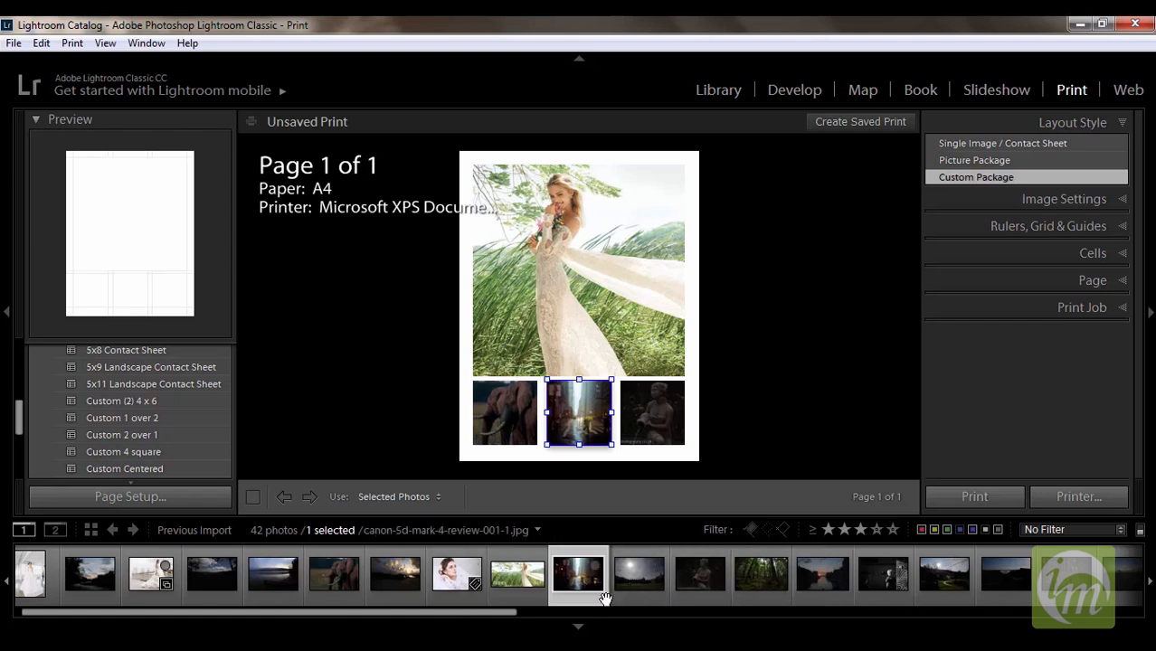
pyautogui.moveTo(468, 586); pyautogui.dragTo(579, 420)
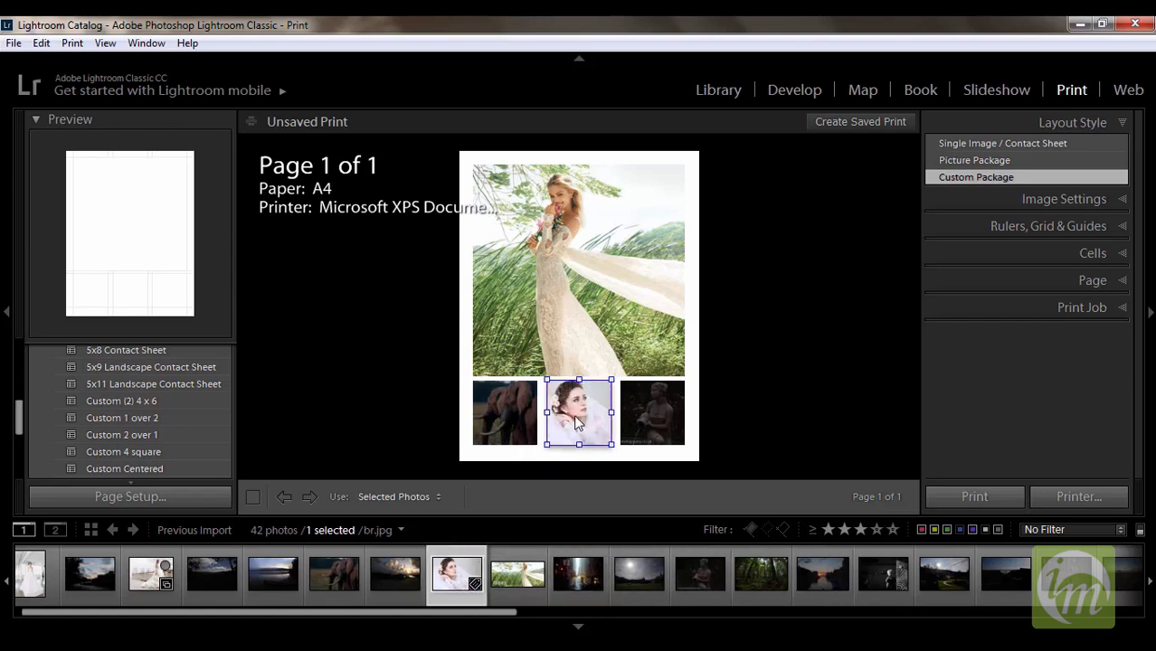
pyautogui.click(636, 420)
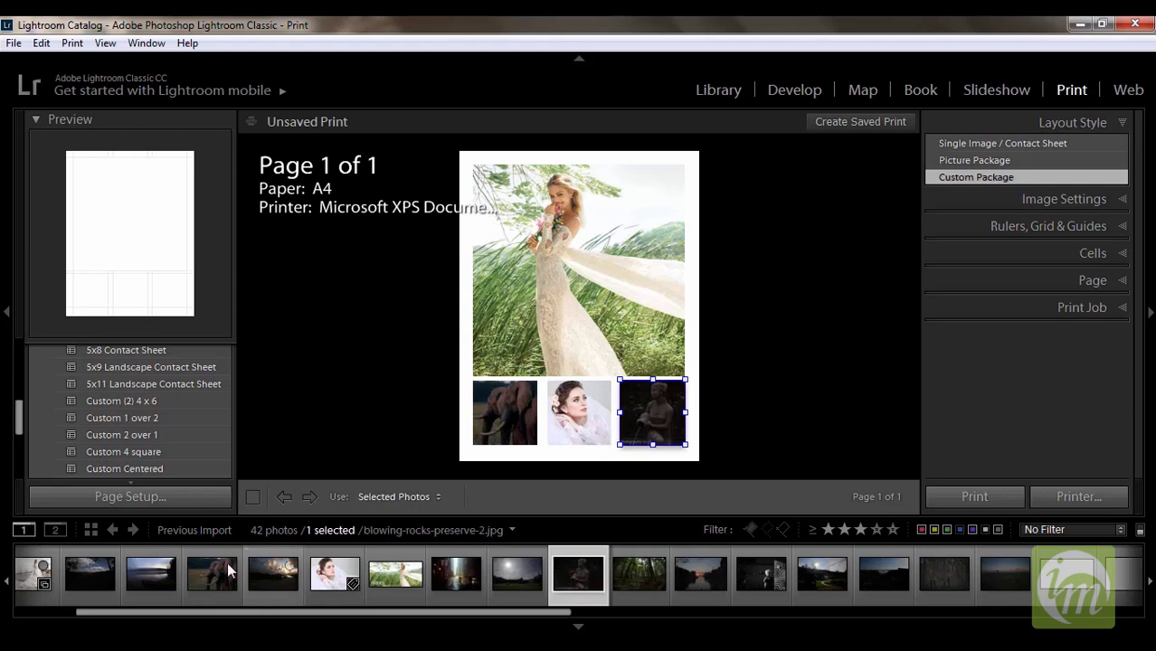
pyautogui.moveTo(35, 576); pyautogui.dragTo(638, 425)
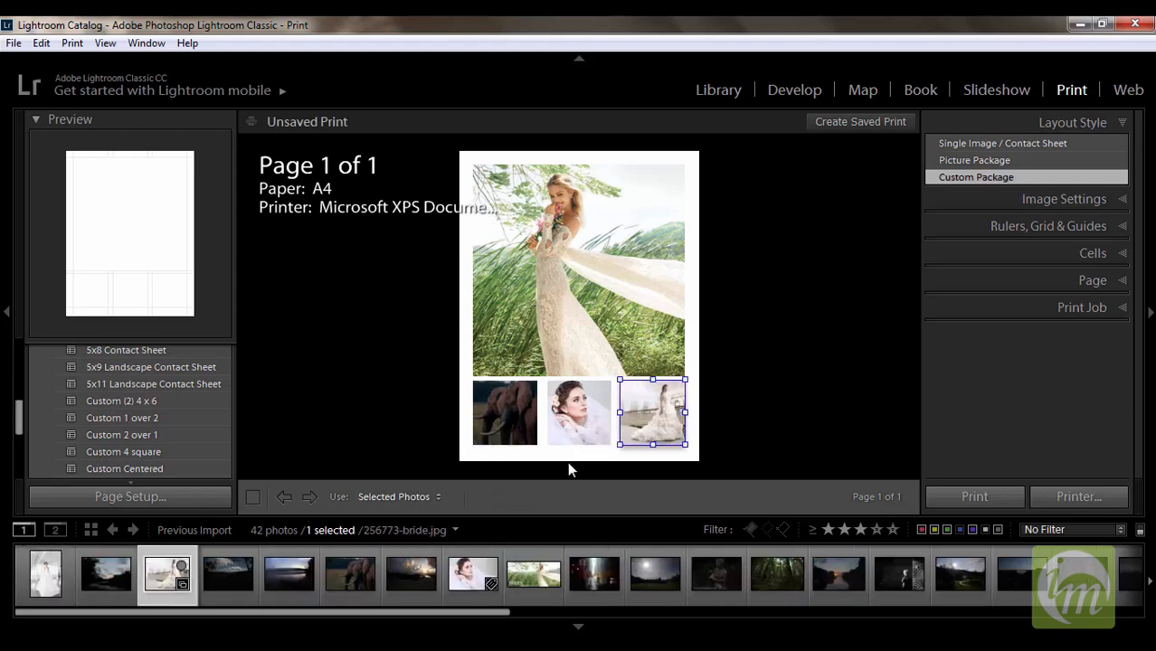
pyautogui.click(775, 391)
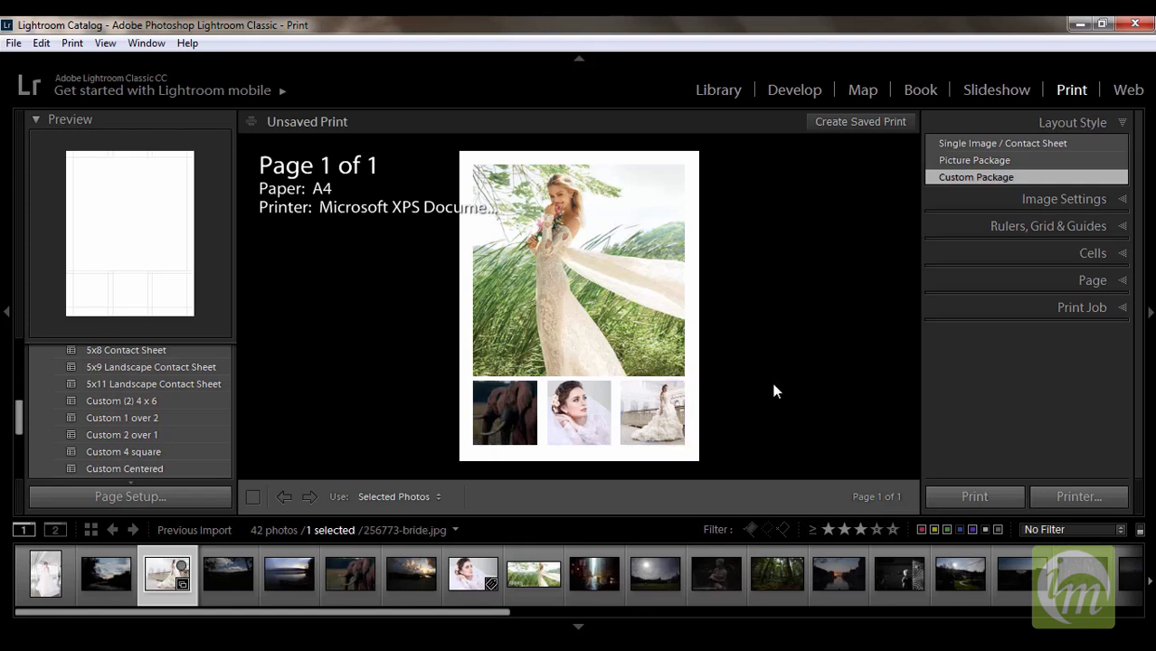
# Reapply the Custom 4 square template, try Custom 2 over 1, and switch to the Custom Centered template.
pyautogui.click(140, 453)
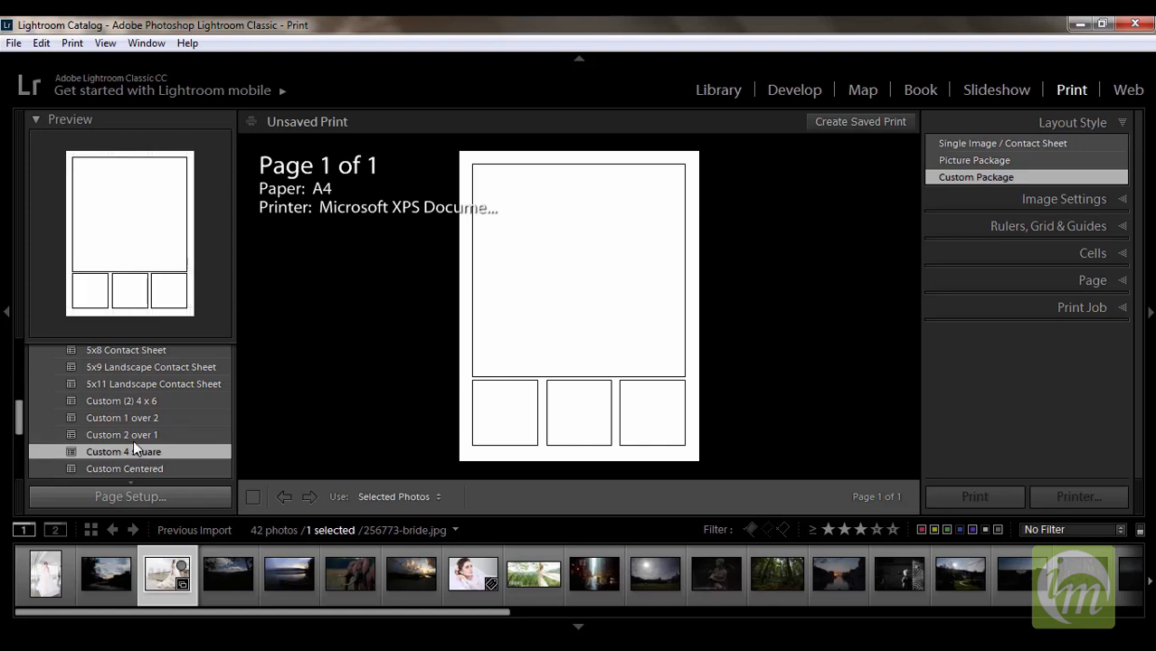
pyautogui.click(133, 437)
pyautogui.click(138, 470)
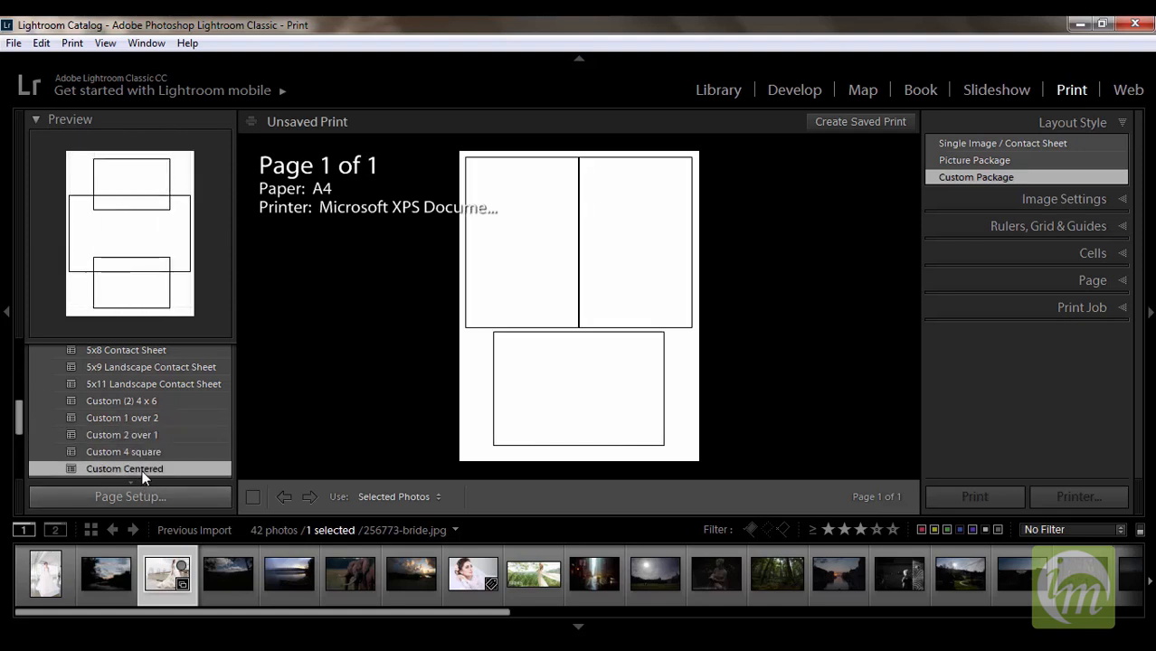
# Place BRIDE.jpg in the middle cell and reshape the top cell into a near-square in the page's upper-left corner.
pyautogui.moveTo(529, 575); pyautogui.dragTo(588, 315)
pyautogui.moveTo(586, 239); pyautogui.dragTo(558, 255)
pyautogui.moveTo(622, 288); pyautogui.dragTo(615, 239)
pyautogui.click(539, 206)
pyautogui.moveTo(539, 206); pyautogui.dragTo(541, 211)
# Narrow the BRIDE.jpg cell and position it inside the page edges, overlapping the upper-left cell.
pyautogui.moveTo(580, 246); pyautogui.dragTo(580, 232)
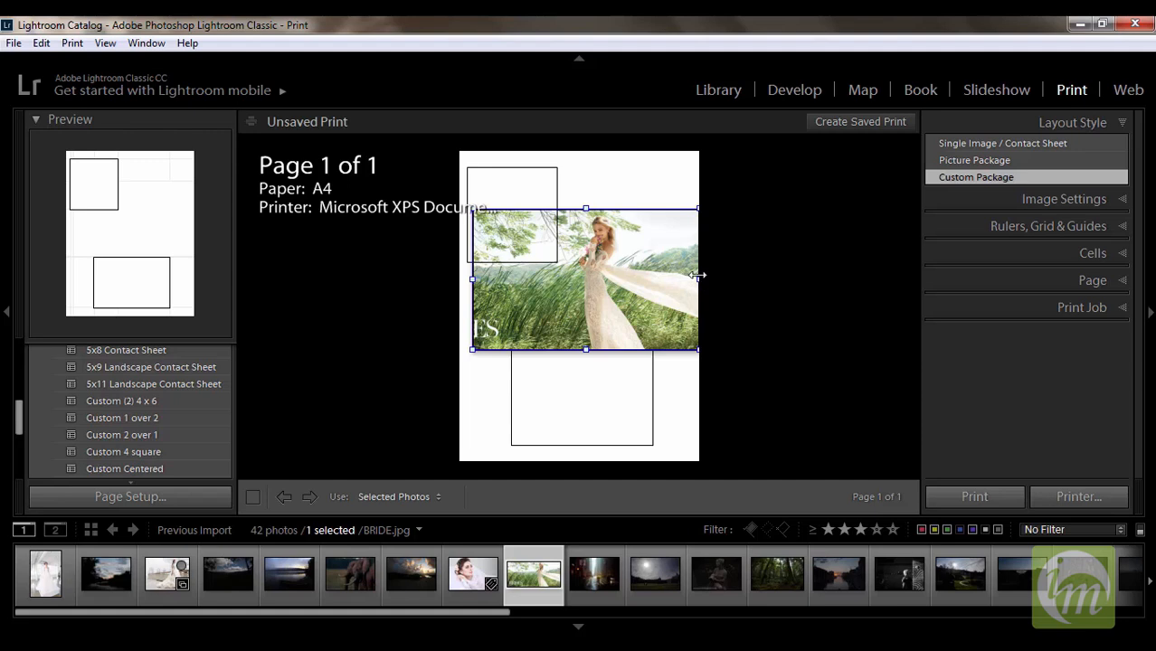
pyautogui.moveTo(699, 276); pyautogui.dragTo(691, 276)
pyautogui.moveTo(614, 286); pyautogui.dragTo(620, 296)
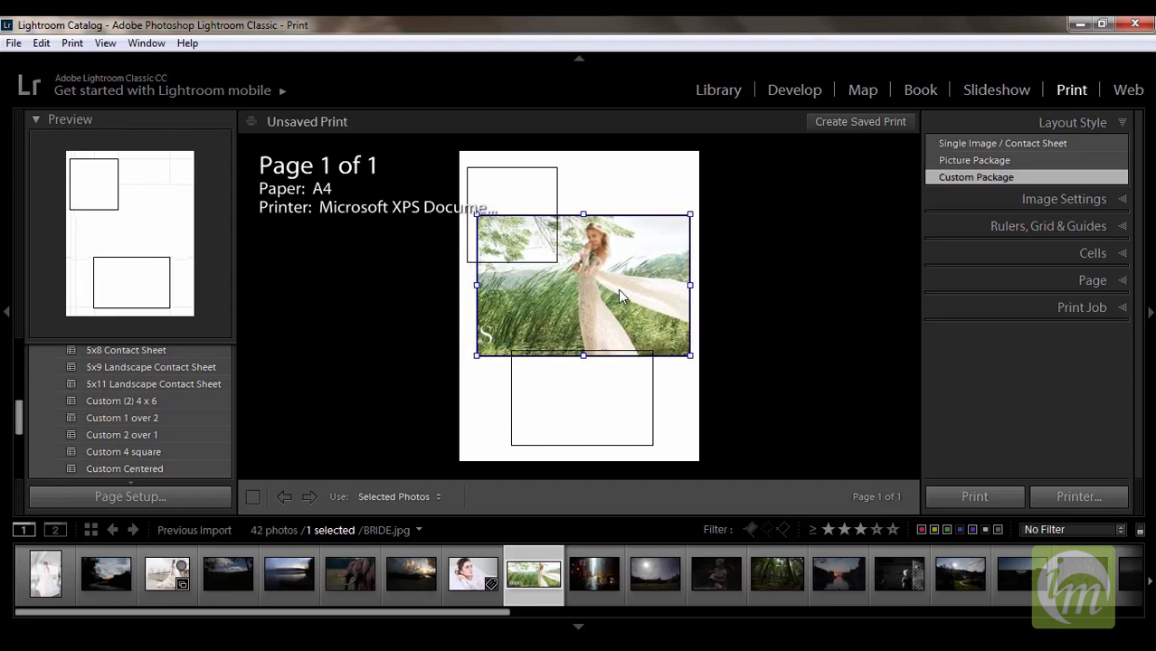
# Reshape the bottom cell into a small near-square in the page's lower-right corner and move the BRIDE.jpg cell down to mid-page.
pyautogui.click(618, 423)
pyautogui.moveTo(653, 441); pyautogui.dragTo(659, 410)
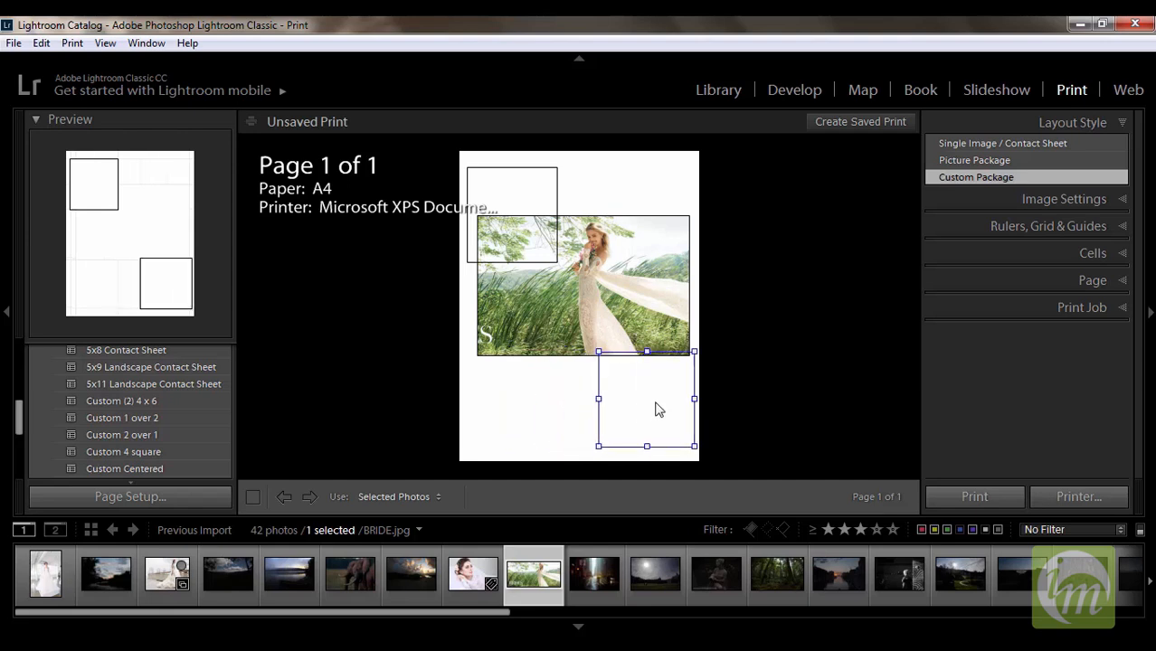
pyautogui.moveTo(575, 294); pyautogui.dragTo(609, 358)
pyautogui.click(633, 404)
pyautogui.moveTo(590, 298)
pyautogui.mouseDown()
pyautogui.moveTo(578, 309)
pyautogui.moveTo(588, 305)
pyautogui.mouseUp()
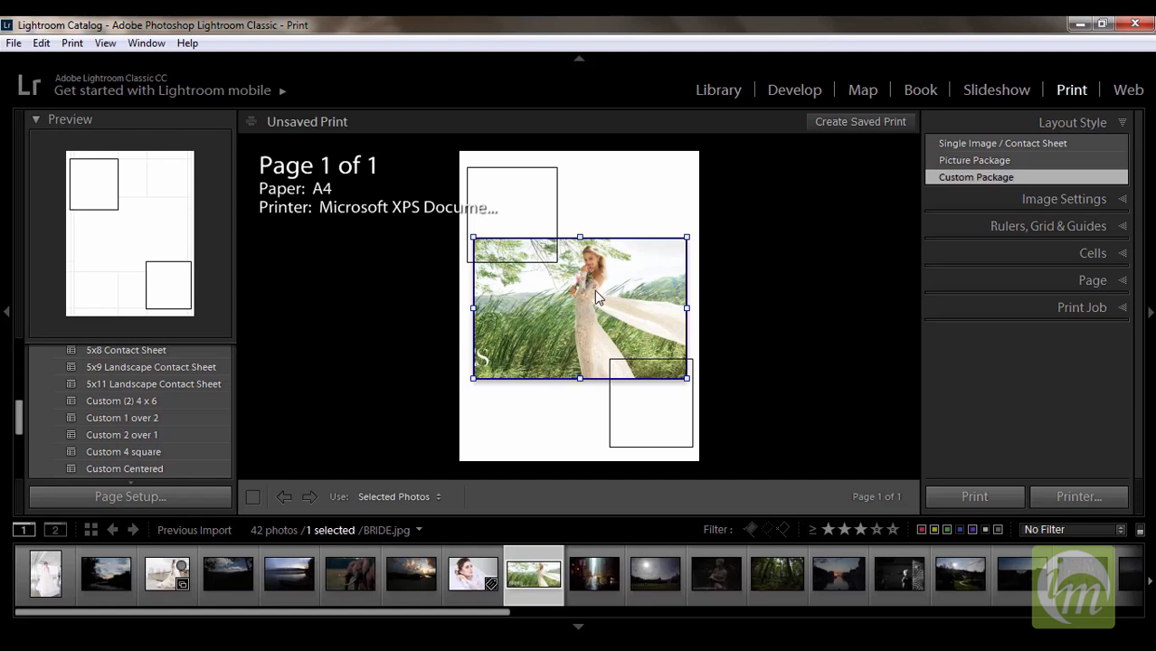
# Shift the bride slightly left within the middle cell, and nudge the upper-left cell up and the lower-right cell down and inward.
pyautogui.moveTo(596, 298); pyautogui.dragTo(579, 295)
pyautogui.click(520, 217)
pyautogui.moveTo(520, 217); pyautogui.dragTo(517, 210)
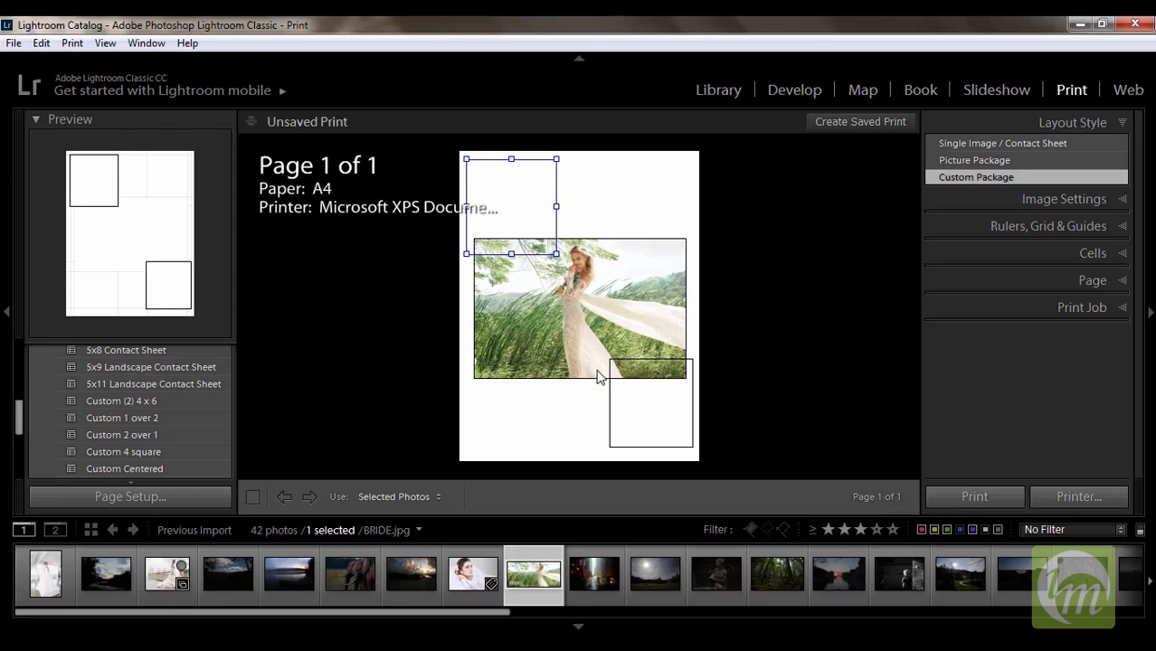
pyautogui.moveTo(634, 403); pyautogui.dragTo(633, 416)
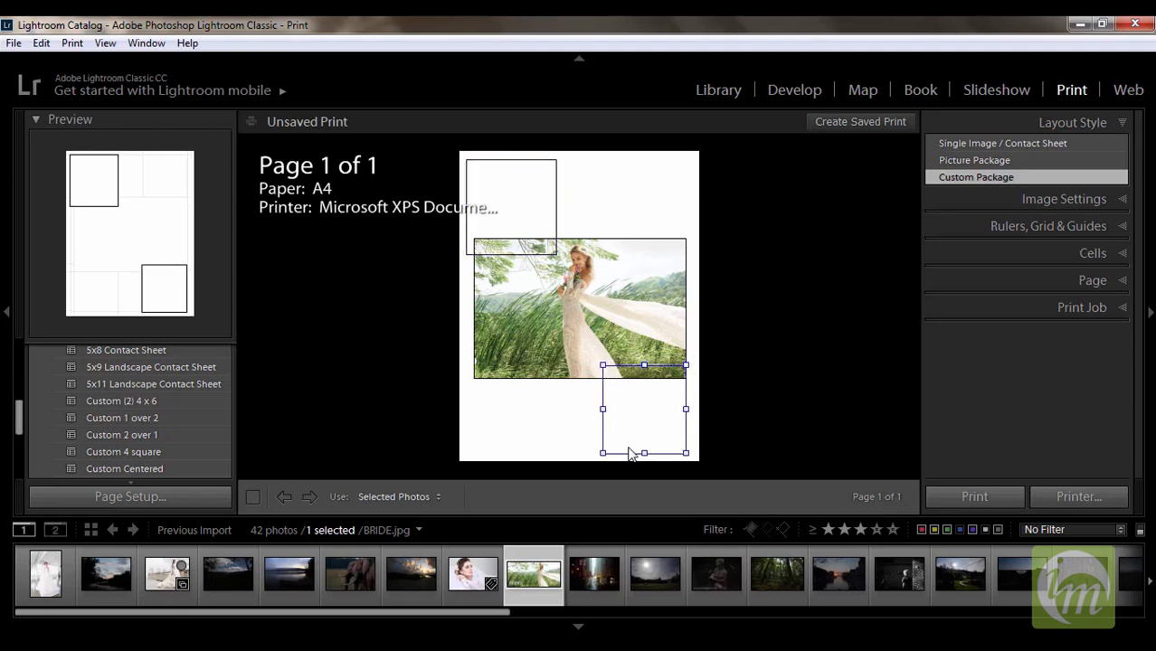
# Place br.jpg in the upper-left cell and 256773-bride.jpg in the lower-right cell.
pyautogui.moveTo(478, 579); pyautogui.dragTo(535, 203)
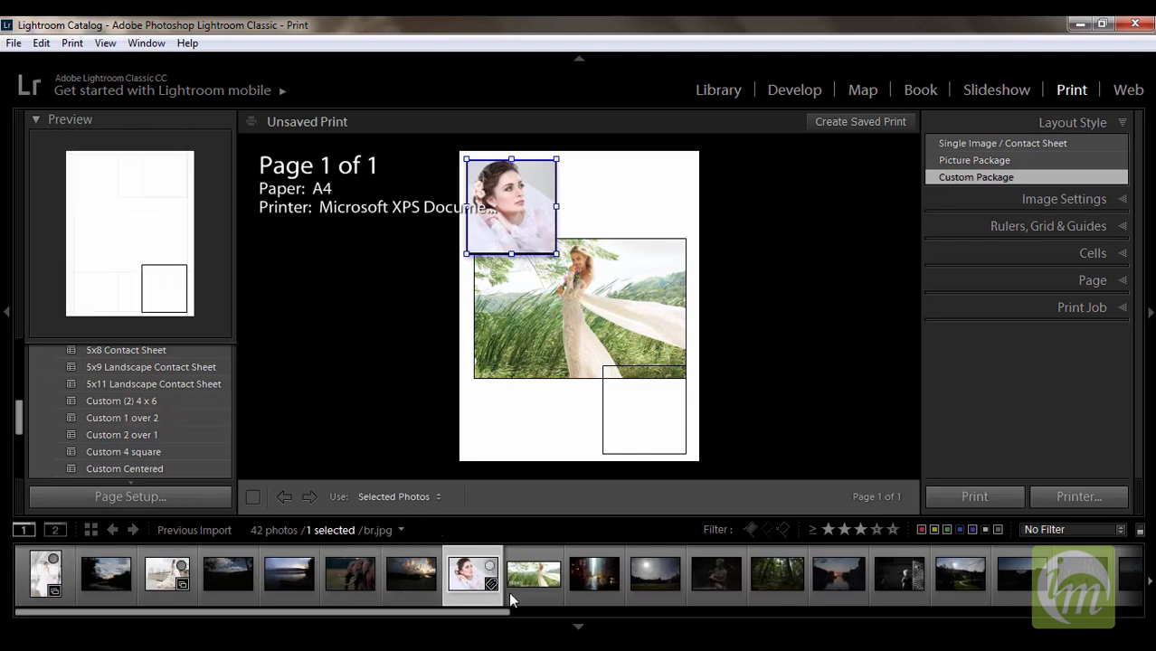
pyautogui.moveTo(167, 575); pyautogui.dragTo(641, 418)
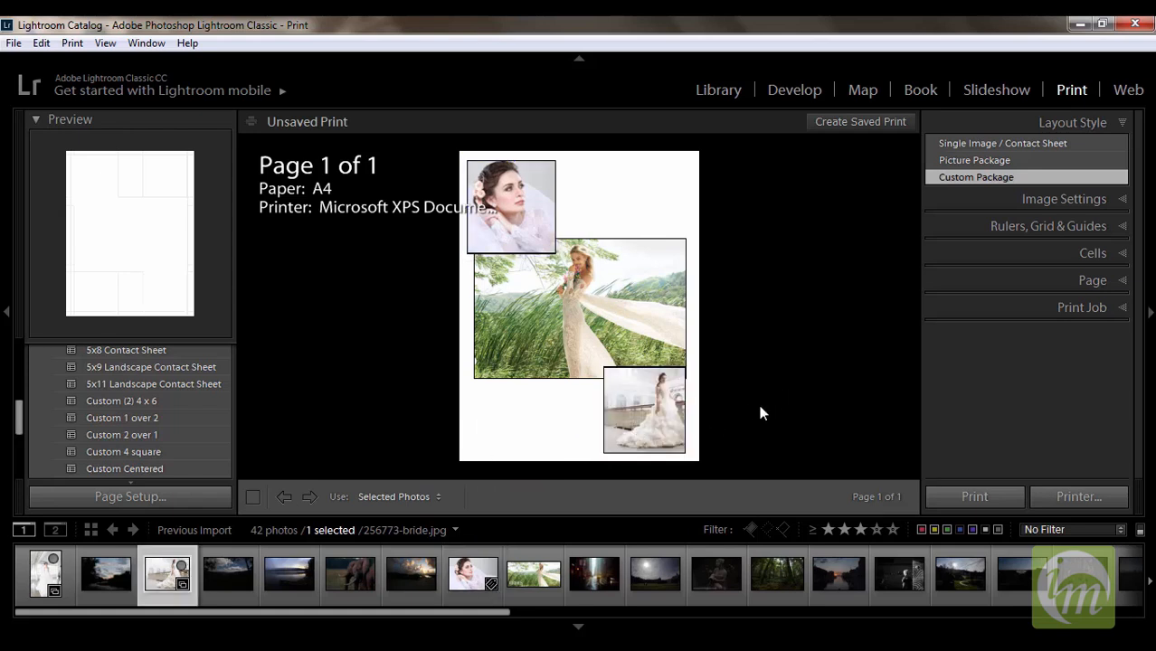
pyautogui.scroll(-10, 665, 584)
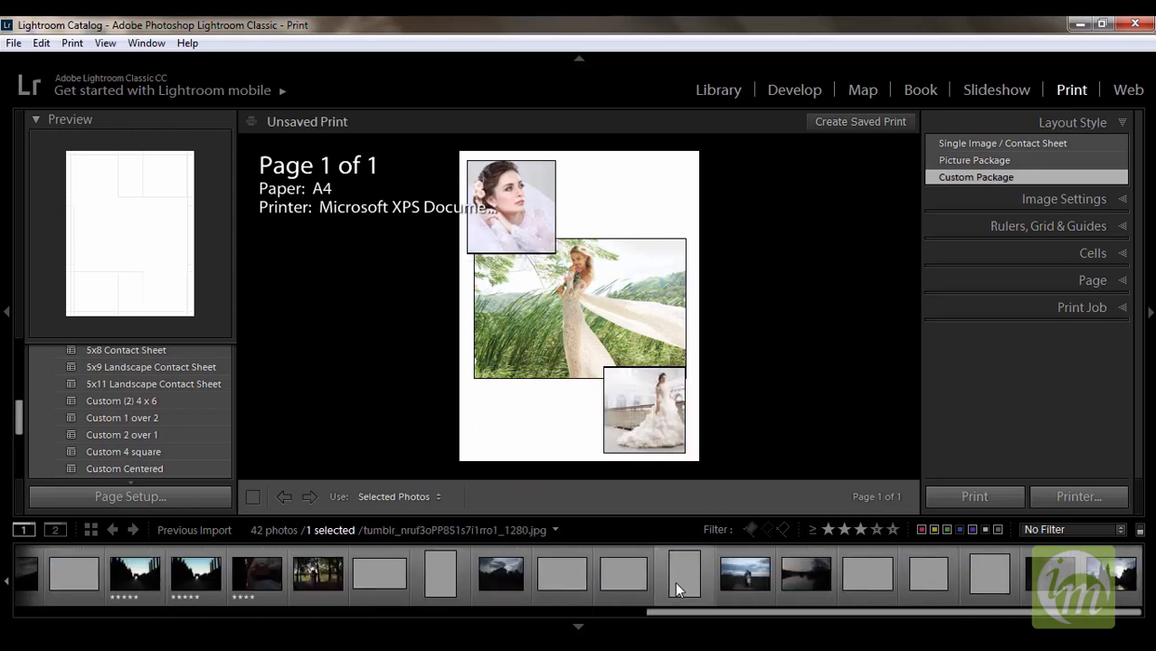